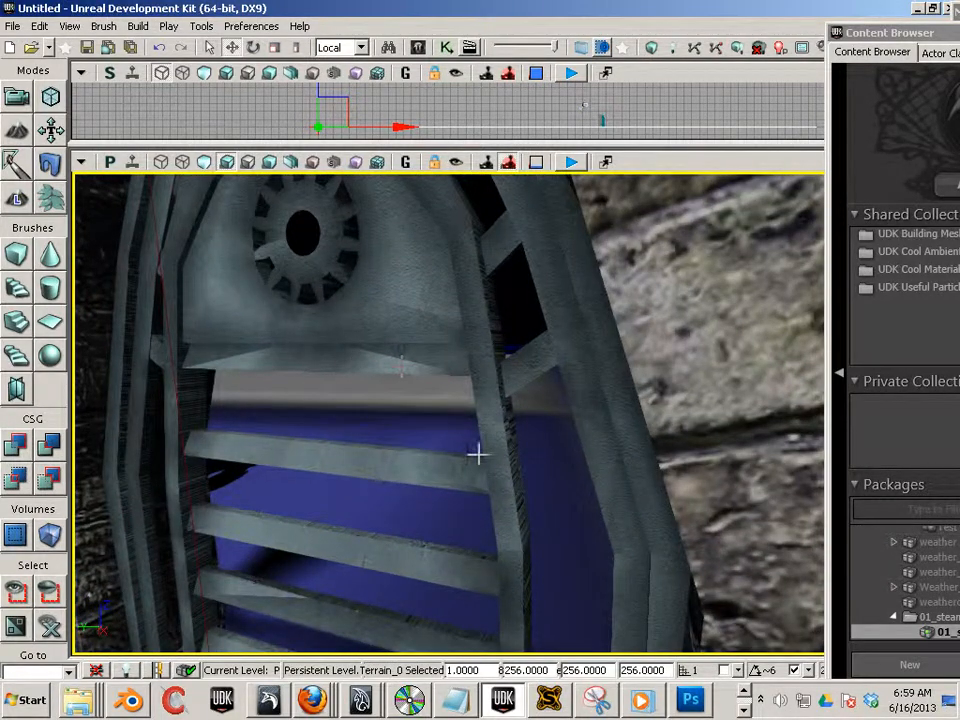
- Switch to Maya and show the Channel Box in place of the Attribute Editor
left_click_drag(477, 455, 490, 472)
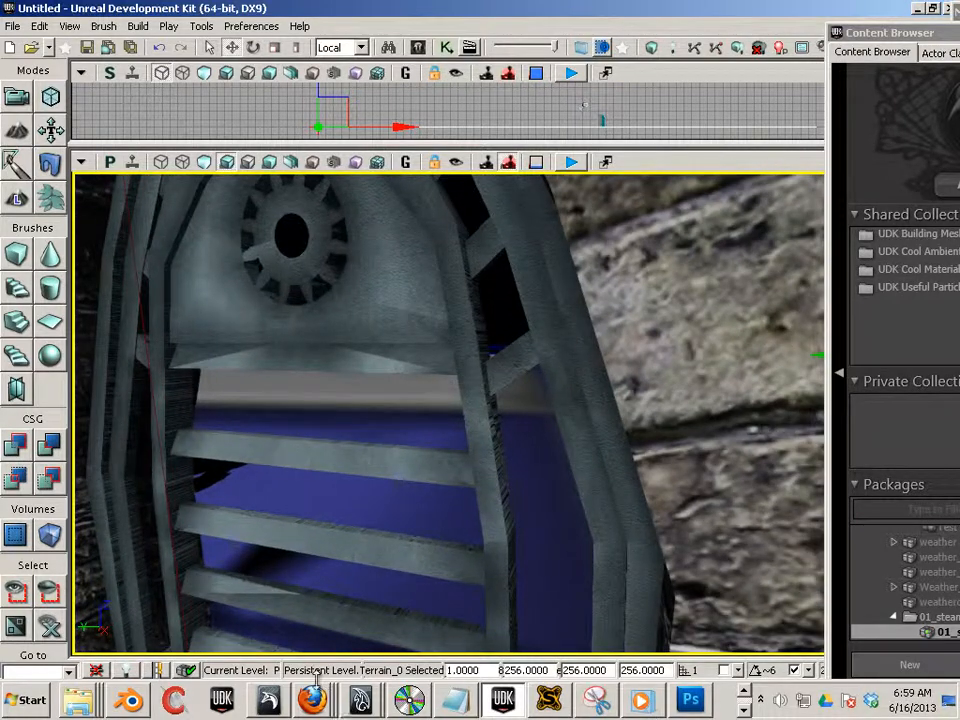
left_click(360, 700)
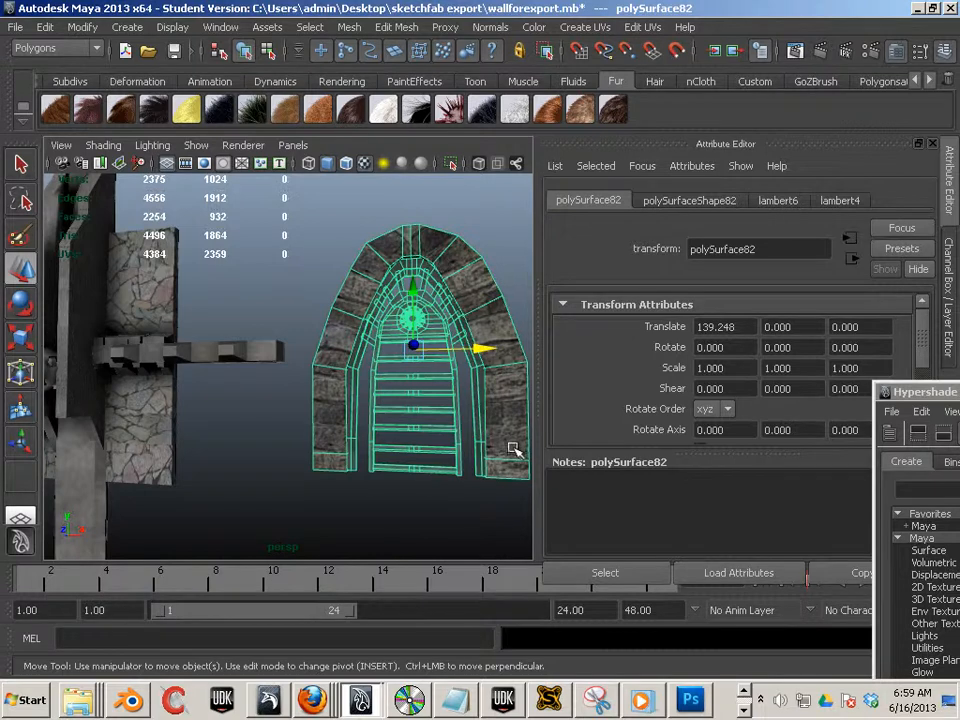
left_click(932, 145)
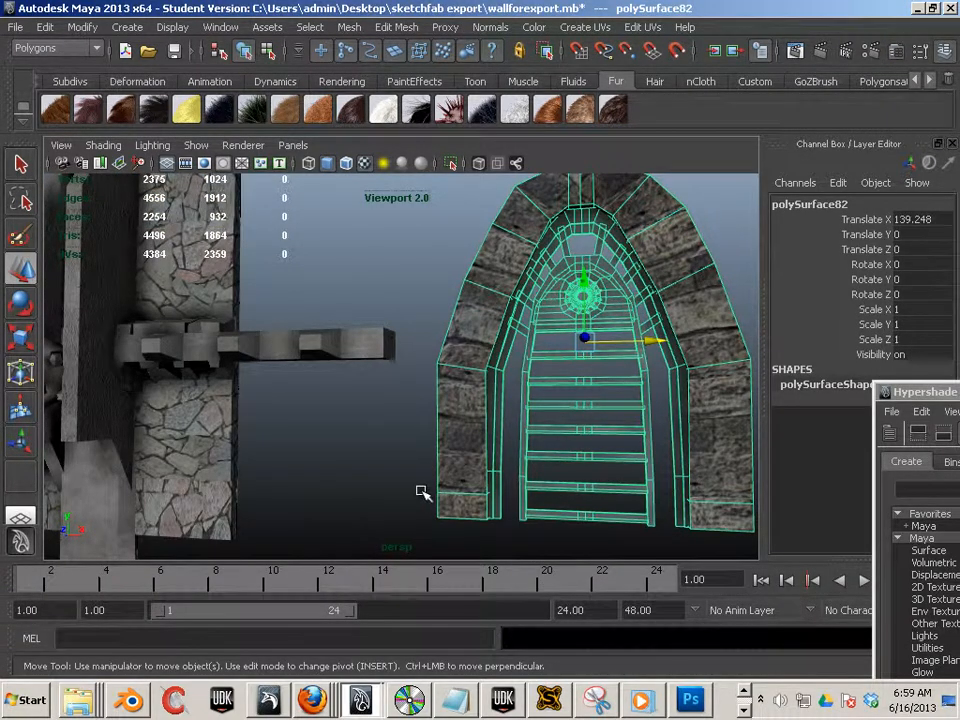
- Open the UV Texture Editor for the selected door mesh
middle_click_drag(510, 488, 381, 497, "alt")
right_click_drag(381, 497, 614, 492, "alt")
middle_click_drag(614, 492, 424, 435, "alt")
right_click_drag(424, 435, 537, 312, "alt")
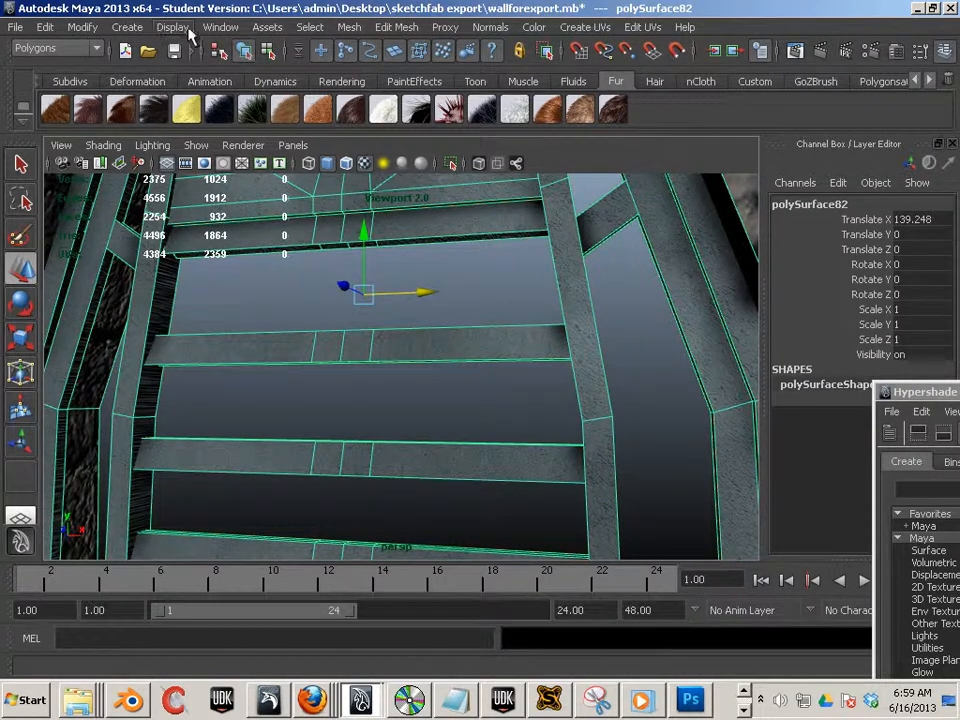
left_click(220, 27)
mouse_move(213, 55)
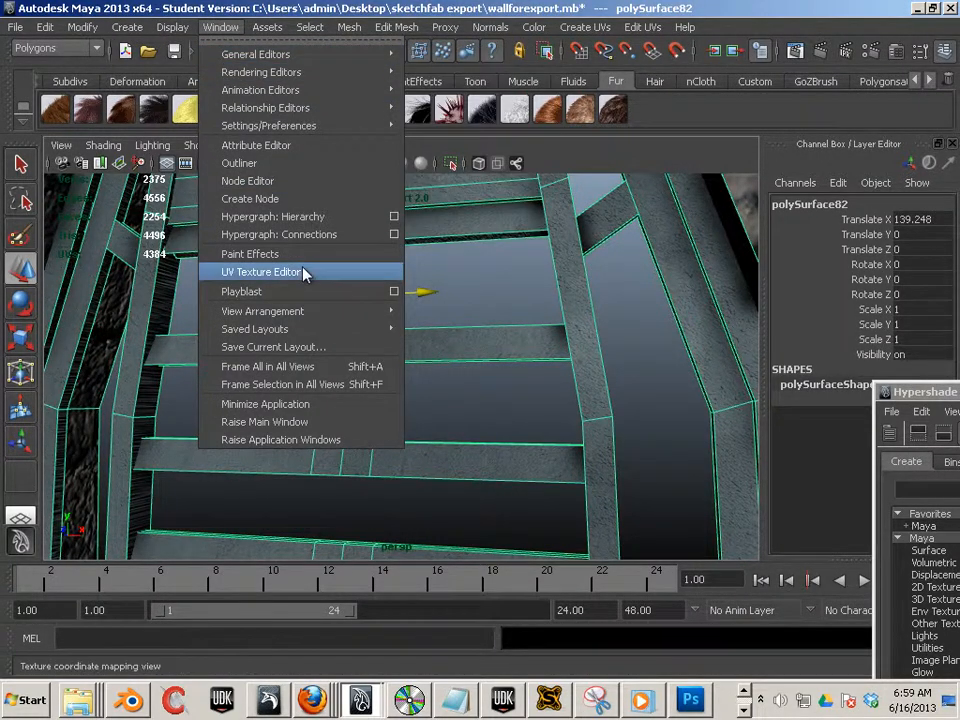
left_click(258, 271)
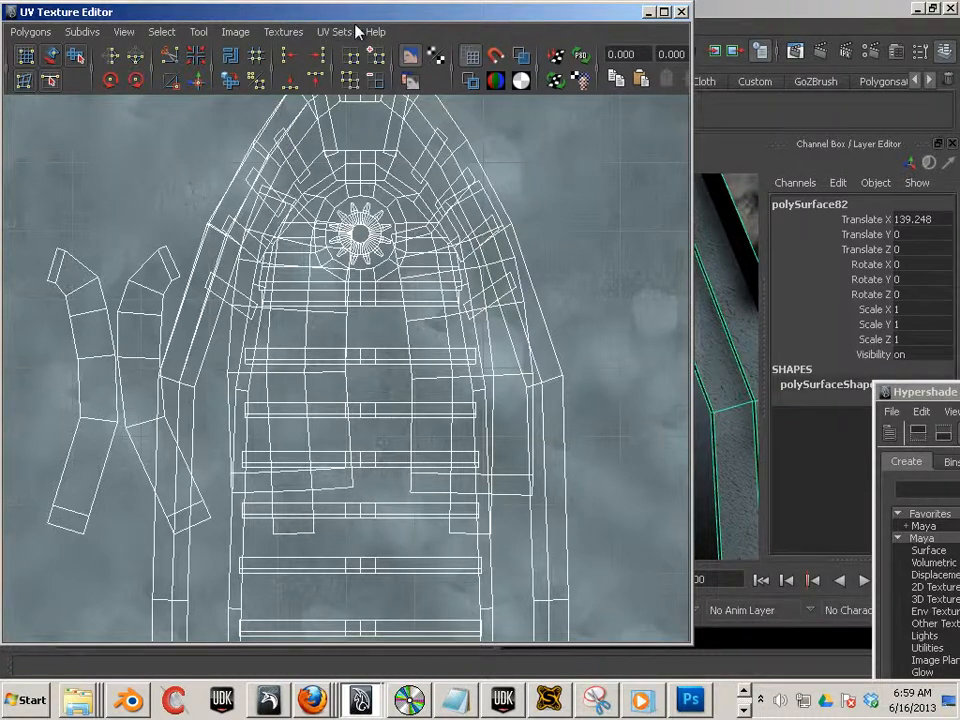
- Reposition and resize the UV Texture Editor window beside the viewport and zoom out on the UV layout
left_click_drag(417, 12, 556, 12)
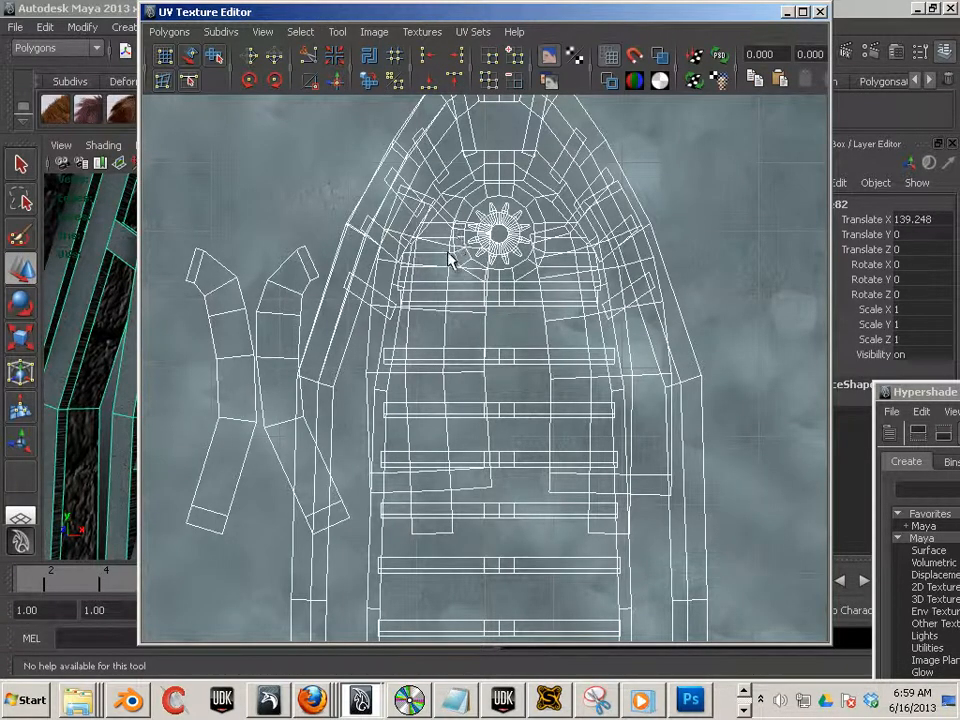
left_click_drag(297, 20, 600, 47)
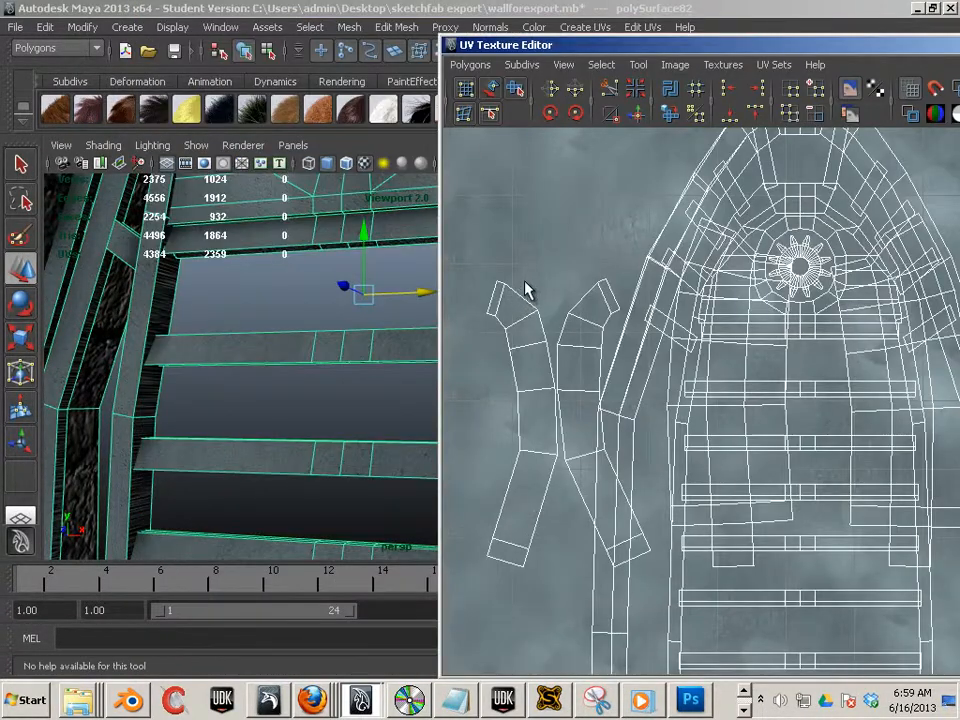
scroll(621, 257, "down", 2)
left_click_drag(694, 48, 478, 60)
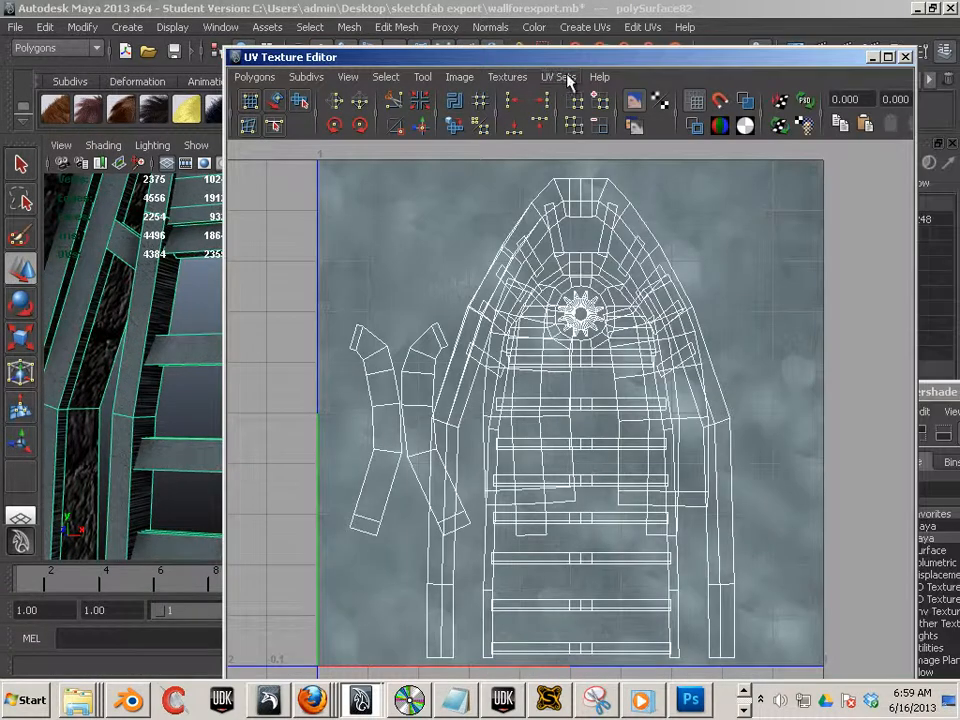
left_click(558, 77)
left_click(572, 95)
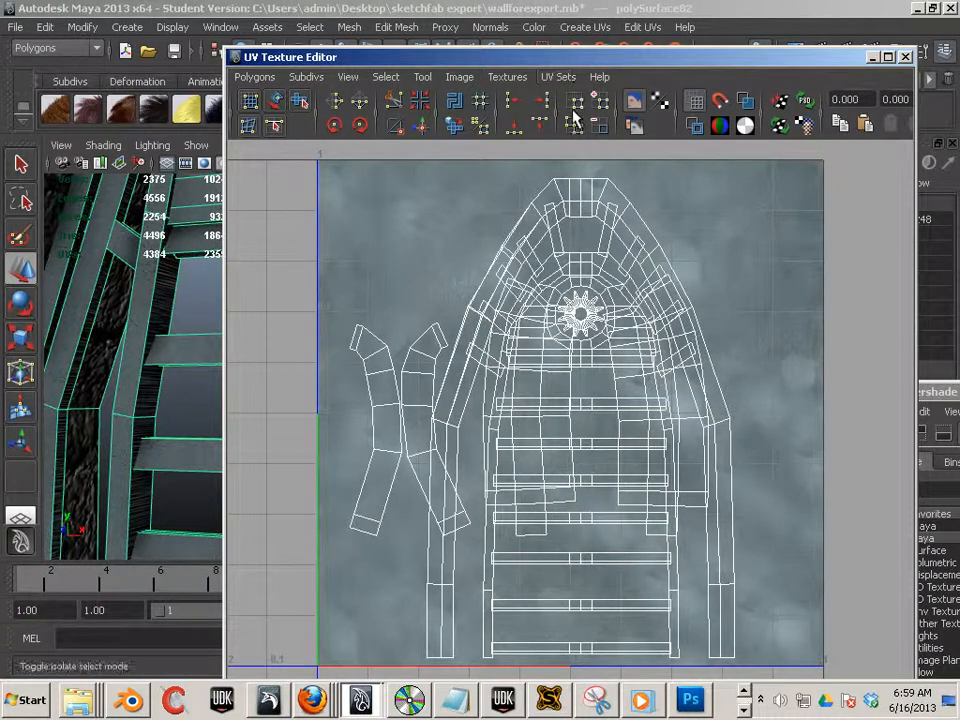
left_click_drag(142, 351, 147, 351, "alt")
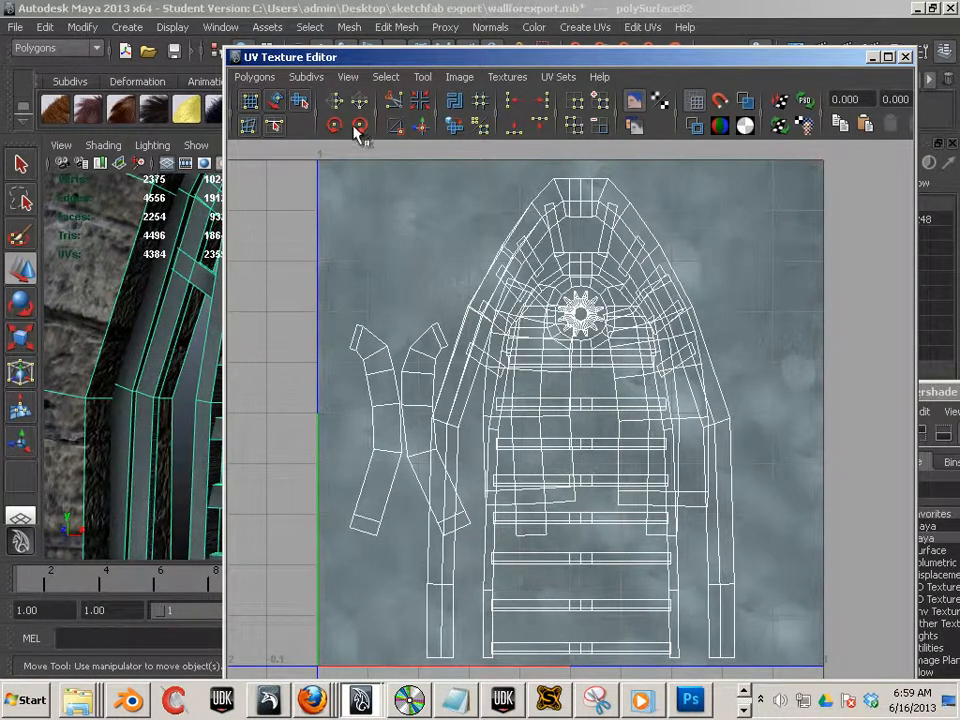
left_click_drag(424, 52, 780, 36)
- Orbit around the door mesh in the perspective viewport to inspect its geometry and textures
left_click_drag(448, 409, 535, 427, "alt")
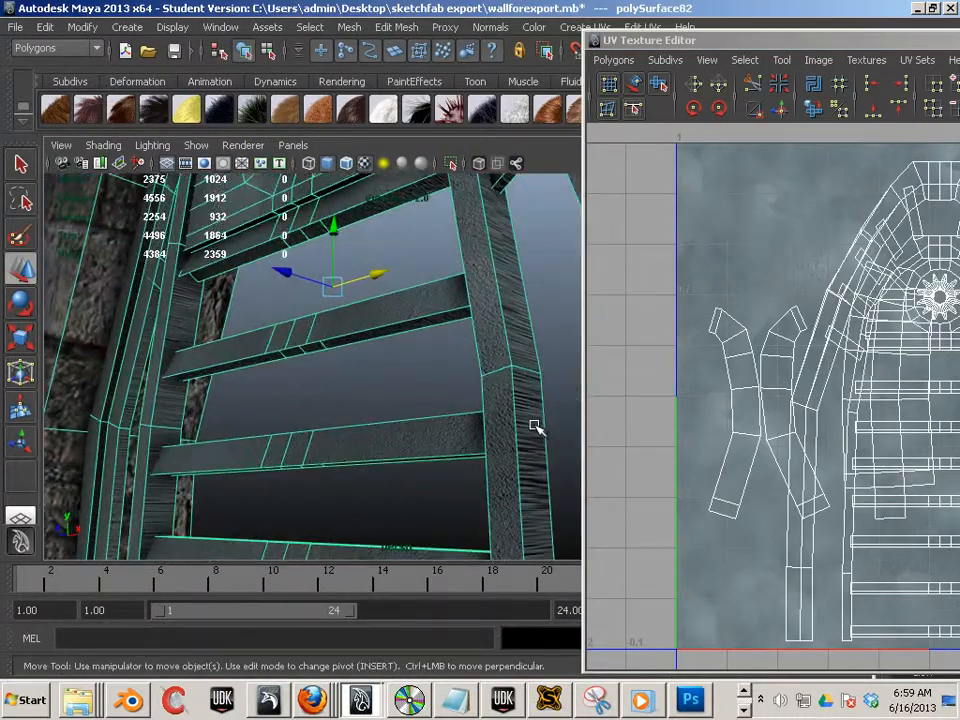
middle_click_drag(535, 427, 342, 384, "alt")
left_click_drag(454, 424, 337, 396, "alt")
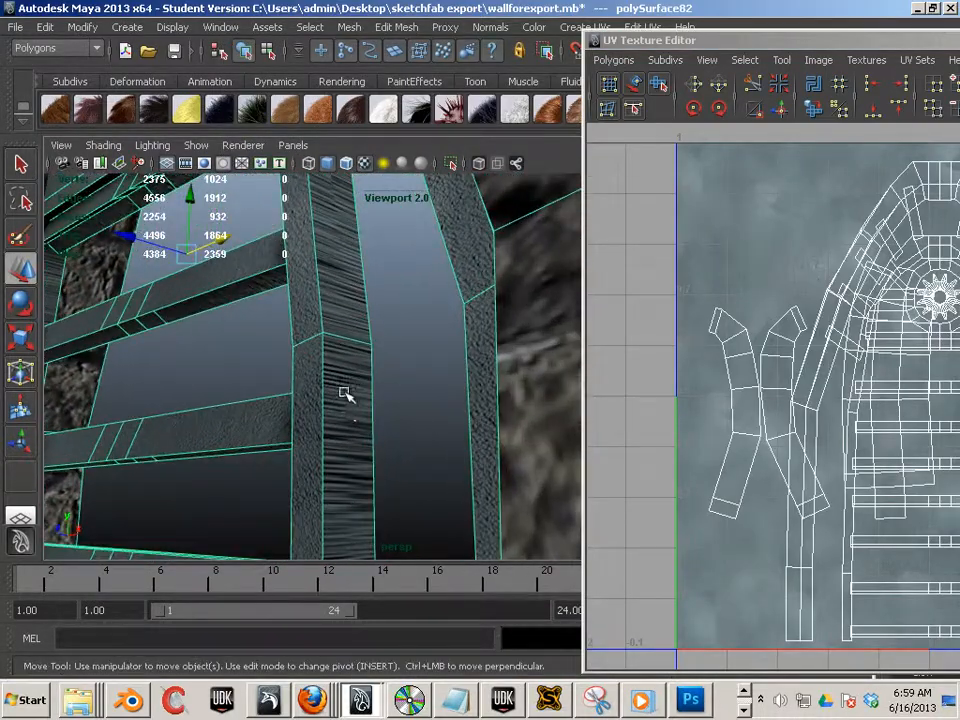
left_click_drag(258, 425, 395, 442, "alt")
right_click_drag(325, 437, 215, 404, "alt")
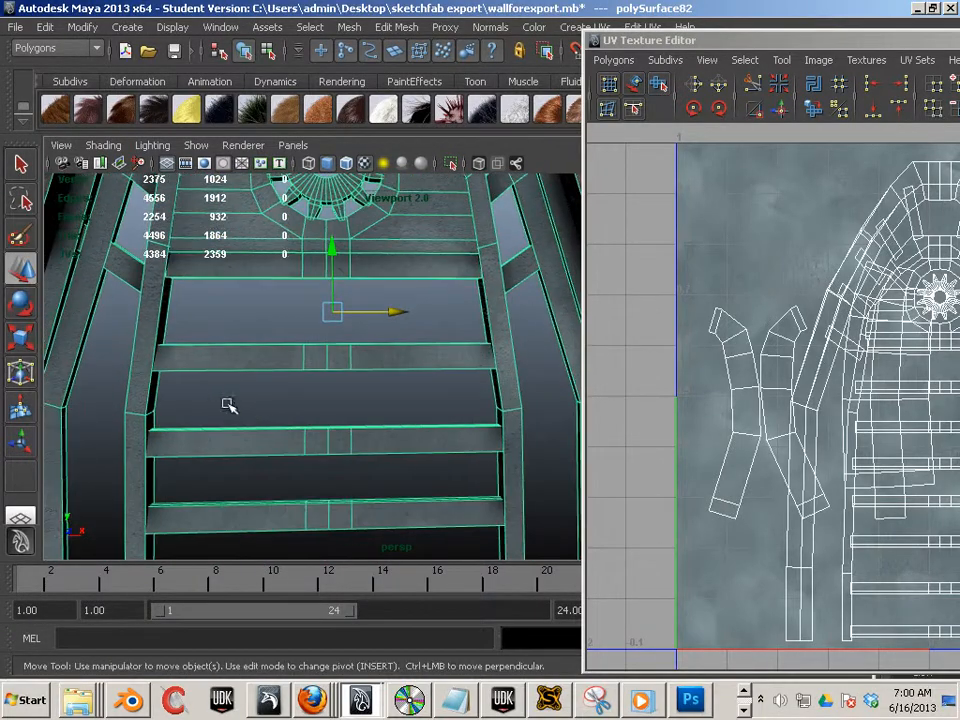
middle_click_drag(237, 406, 316, 438, "alt")
right_click_drag(317, 440, 168, 381, "alt")
middle_click_drag(273, 409, 221, 405, "alt")
middle_click_drag(317, 405, 297, 366, "alt")
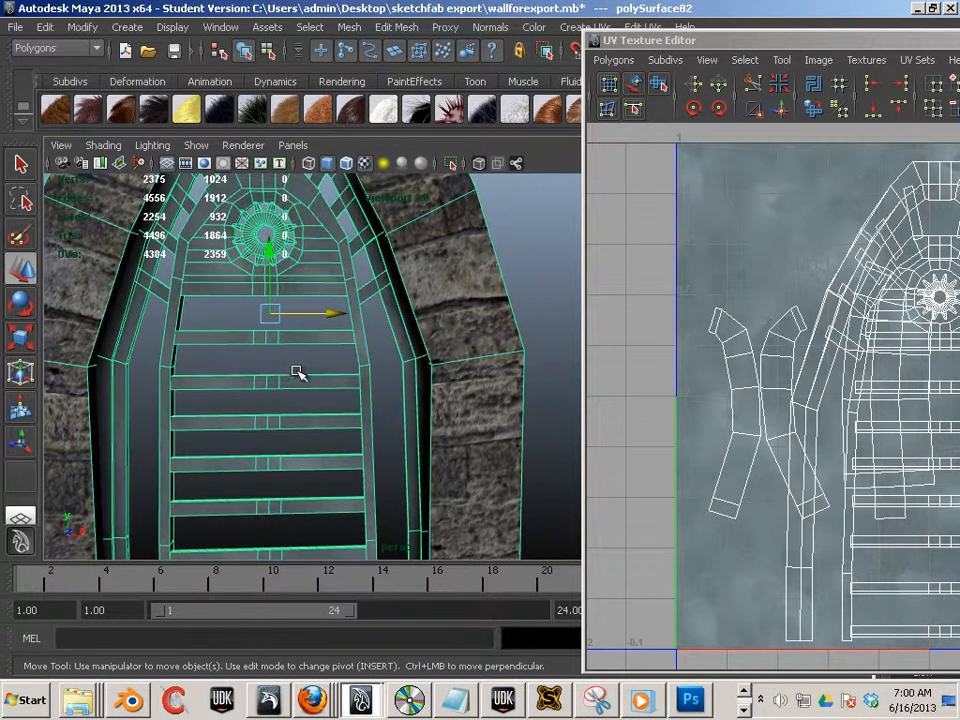
mouse_move(310, 399)
left_mouse_down("alt")
mouse_move(281, 324)
mouse_move(340, 296)
mouse_move(308, 371)
mouse_move(313, 399)
left_mouse_up("alt")
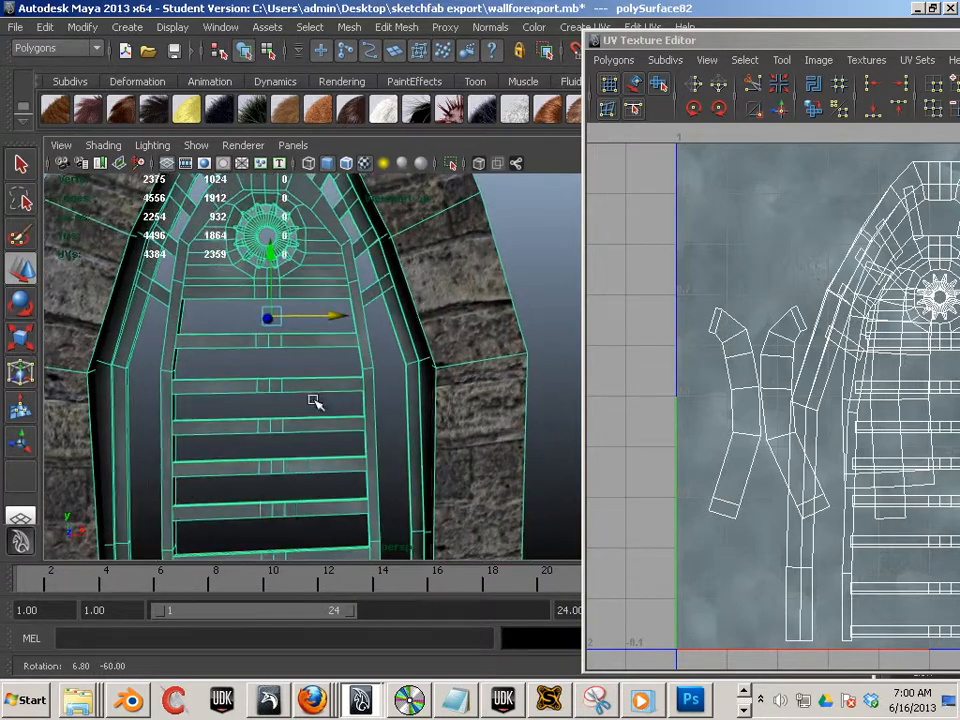
right_click_drag(313, 401, 226, 368, "alt")
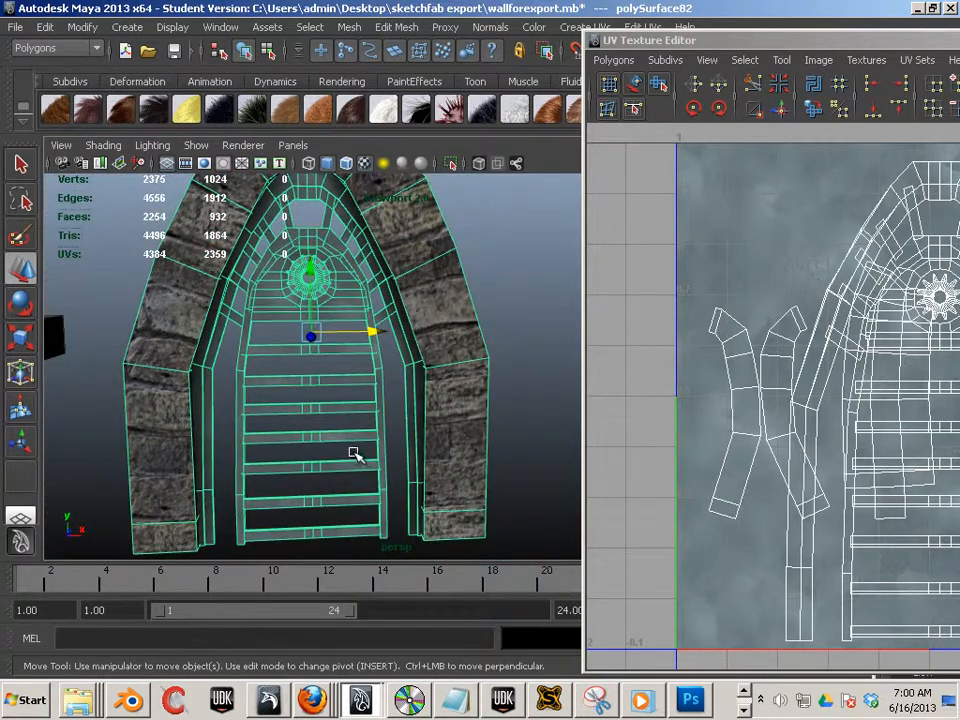
key("space")
key("space")
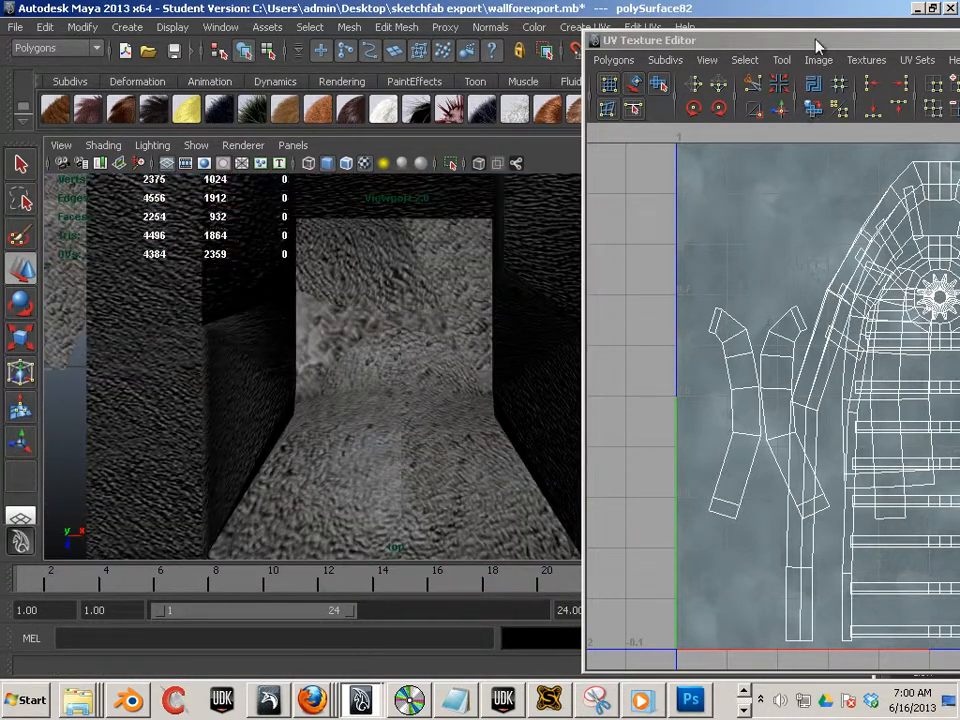
- Examine the door's UV layout in the UV Texture Editor, then move the editor aside
left_click_drag(816, 42, 322, 32)
right_click_drag(547, 295, 587, 292, "alt")
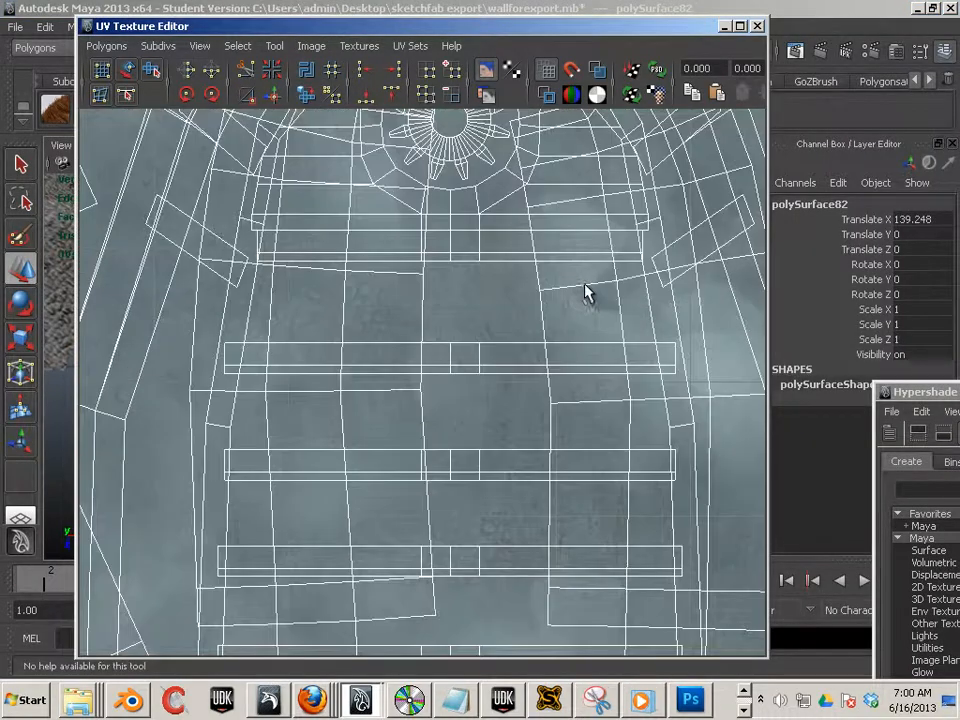
mouse_move(422, 367)
middle_mouse_down("alt")
mouse_move(557, 534)
mouse_move(617, 575)
middle_mouse_up("alt")
middle_click_drag(300, 319, 467, 467, "alt")
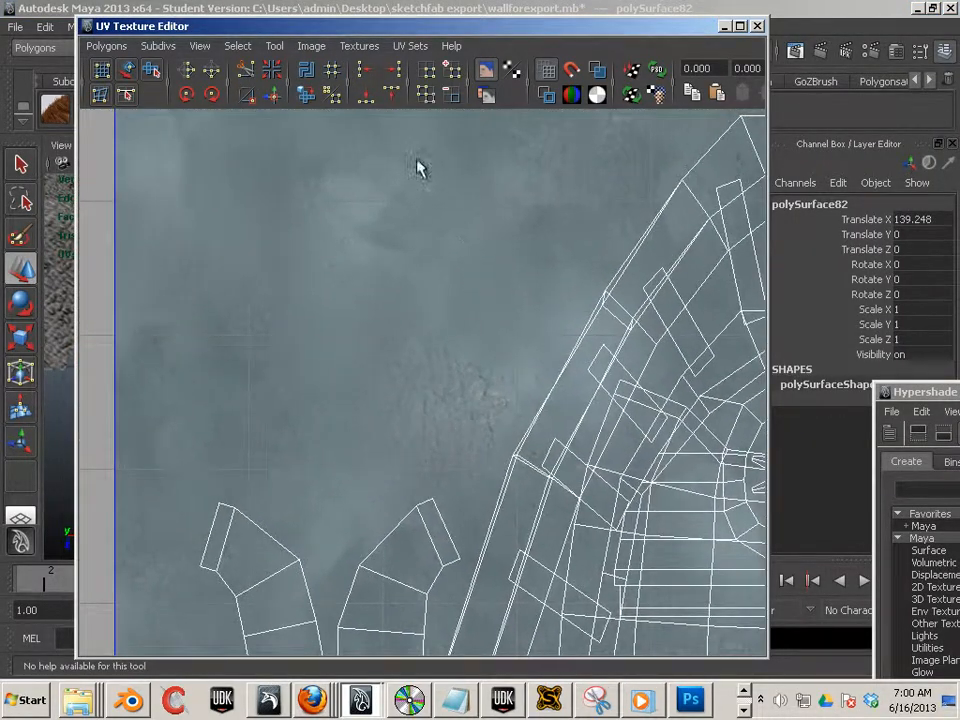
middle_click_drag(582, 426, 221, 257, "alt")
middle_click_drag(414, 421, 255, 227, "alt")
right_click_drag(455, 346, 378, 368, "alt")
middle_click_drag(371, 406, 361, 300, "alt")
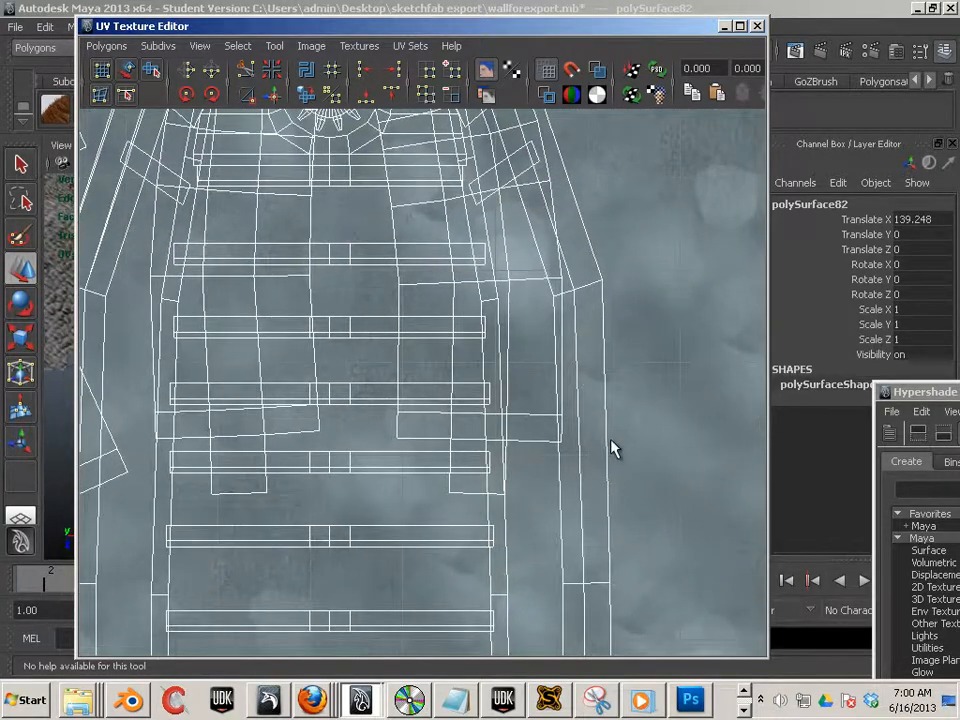
middle_click_drag(563, 425, 666, 377, "alt")
right_click_drag(655, 372, 543, 330, "alt")
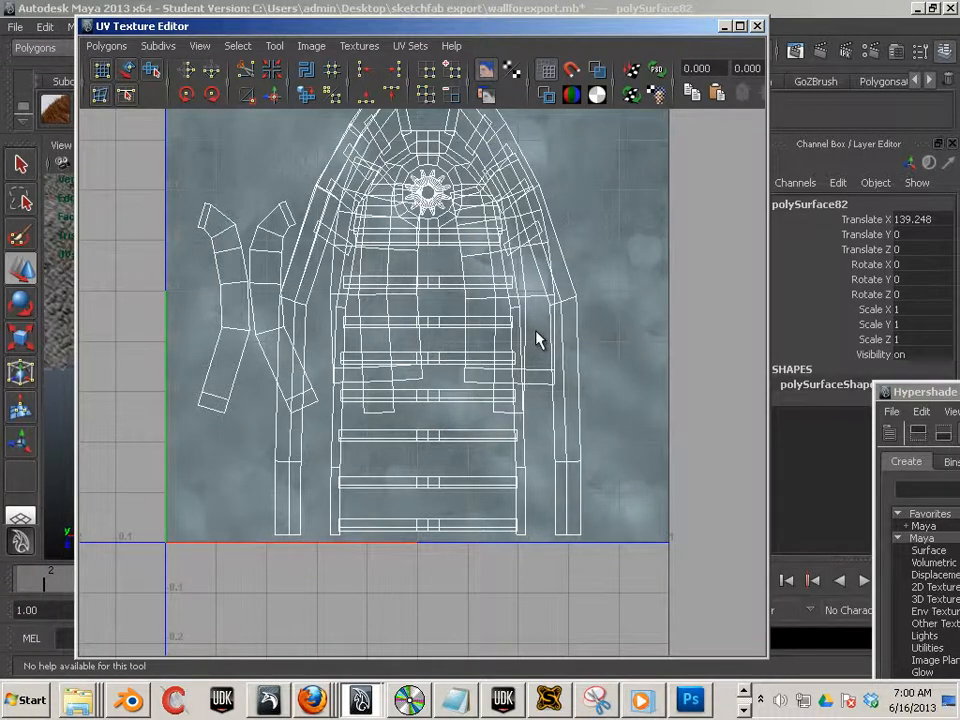
left_click_drag(252, 26, 958, 226)
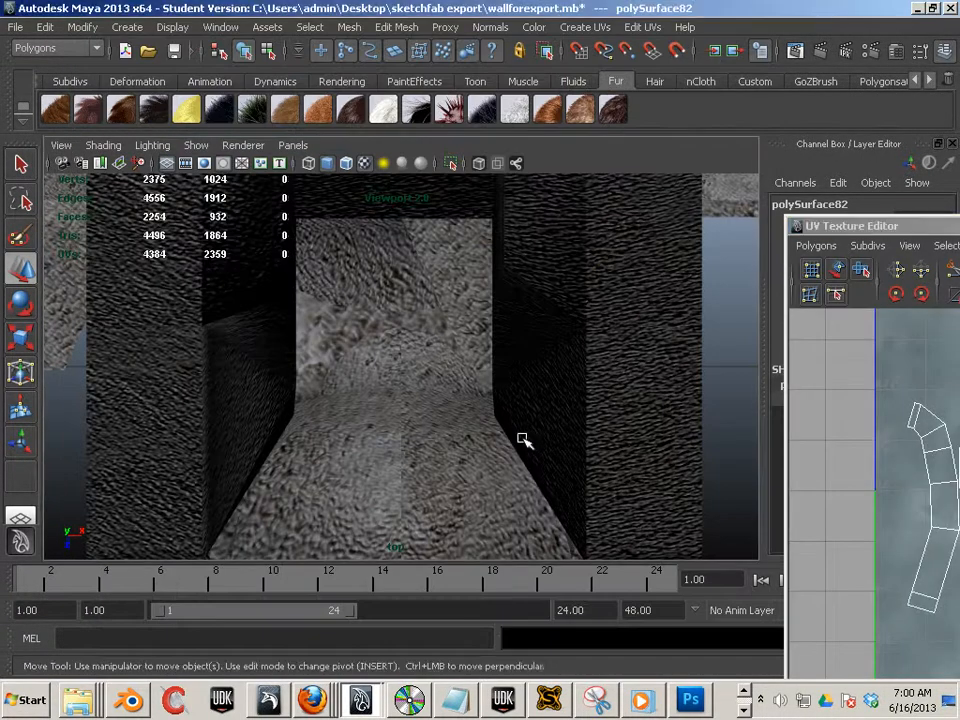
- Separate the combined door mesh into its individual pieces
right_click_drag(521, 440, 438, 278, "alt")
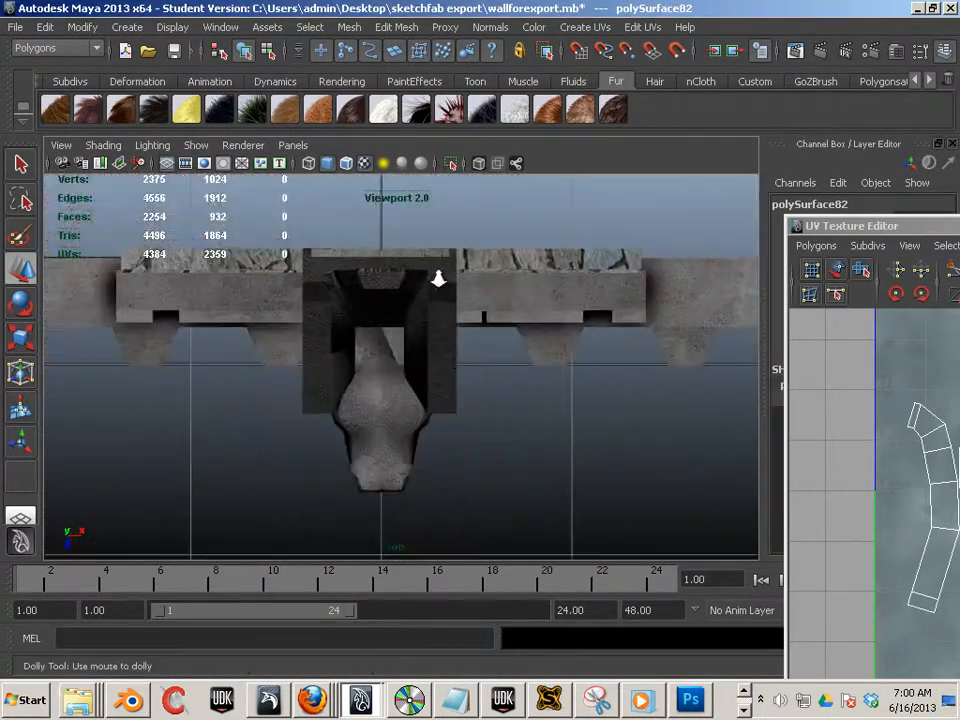
middle_click_drag(438, 278, 481, 364, "alt")
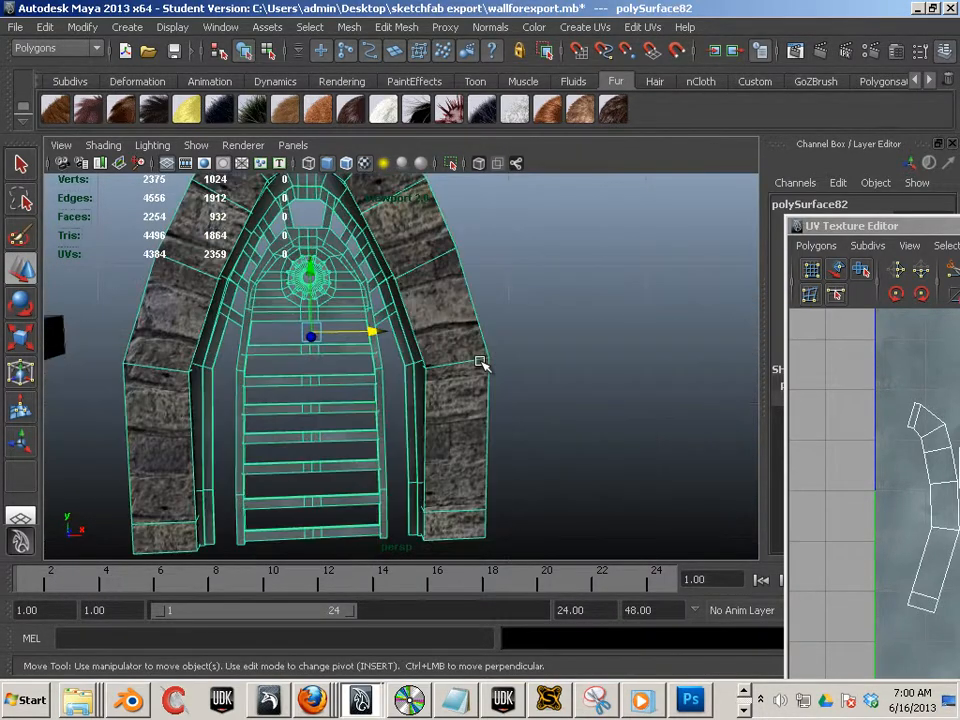
left_click_drag(531, 348, 497, 343, "alt")
right_click_drag(497, 343, 531, 333, "alt")
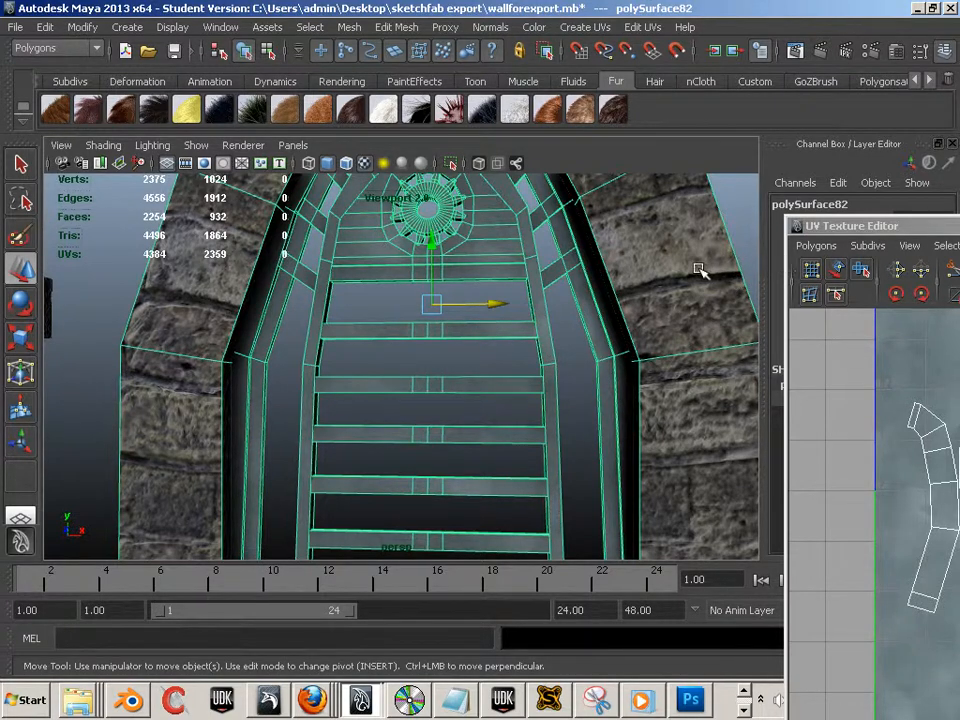
left_click(297, 8)
left_click(349, 28)
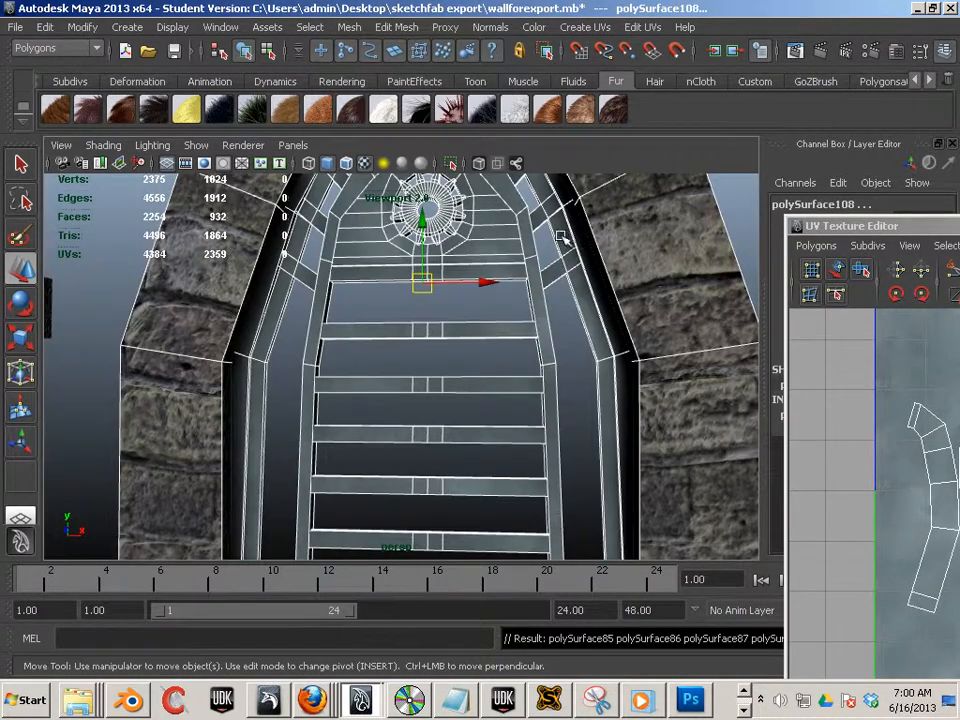
- Select all inner door pieces, leaving out the stone arch frame, and combine them into one mesh
middle_click_drag(484, 298, 436, 297, "alt")
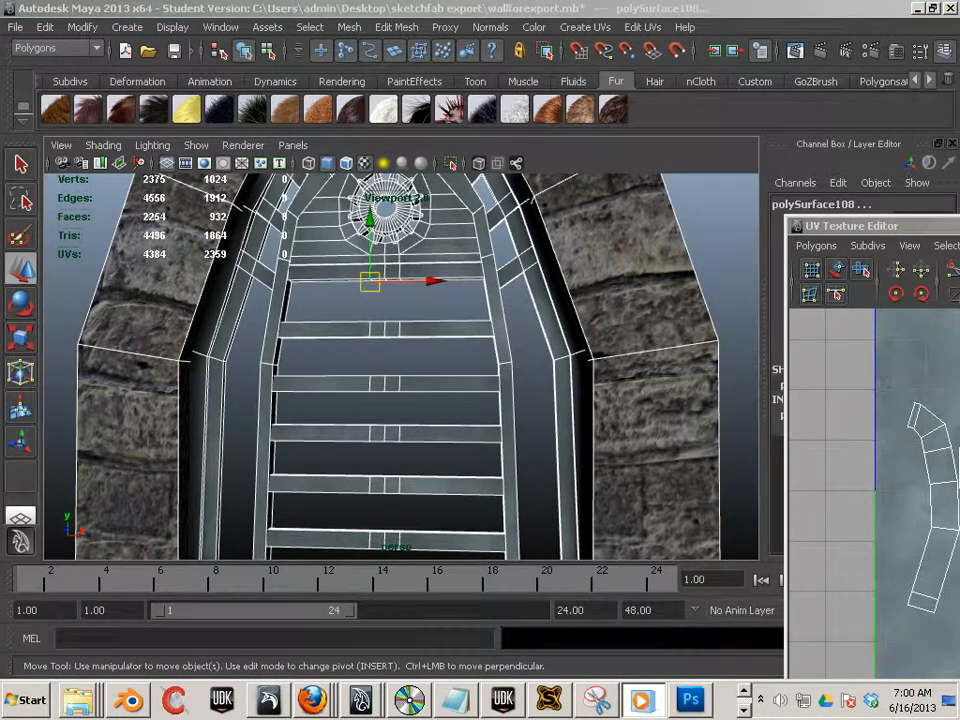
middle_click_drag(368, 363, 343, 334, "alt")
right_click_drag(343, 334, 289, 314, "alt")
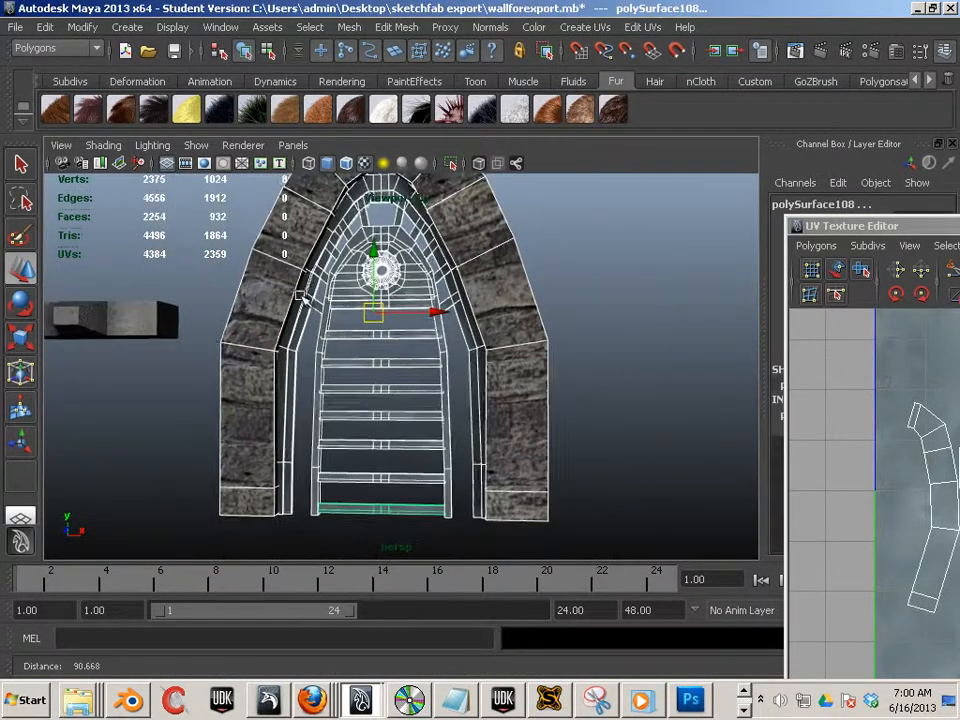
left_click_drag(289, 314, 287, 312, "alt")
right_click_drag(287, 312, 365, 315, "alt")
left_click(490, 278)
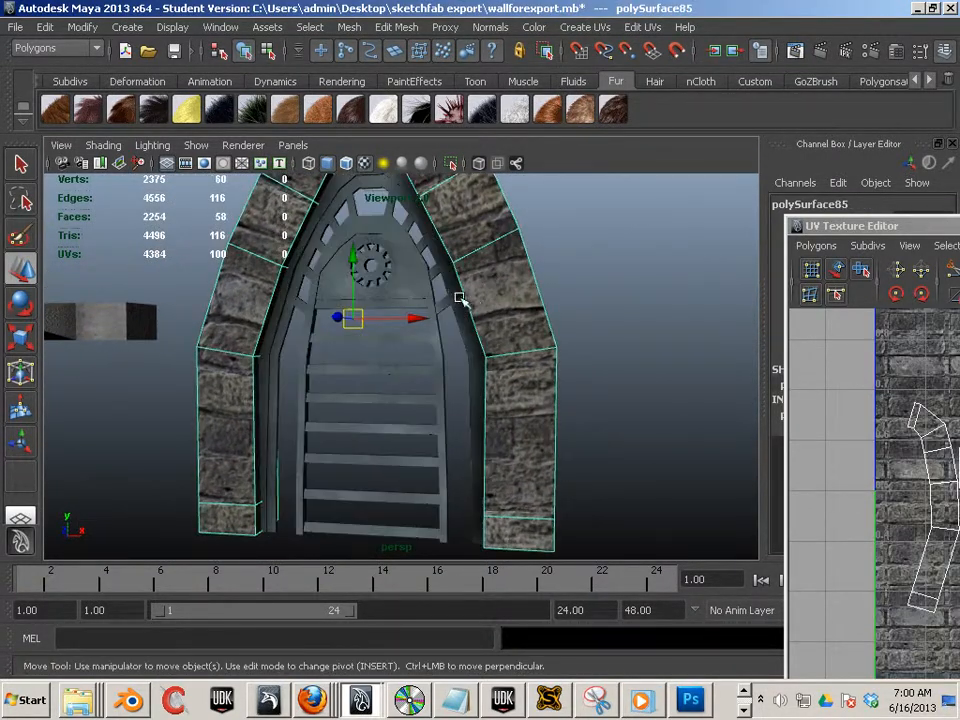
scroll(274, 204, "down", 2)
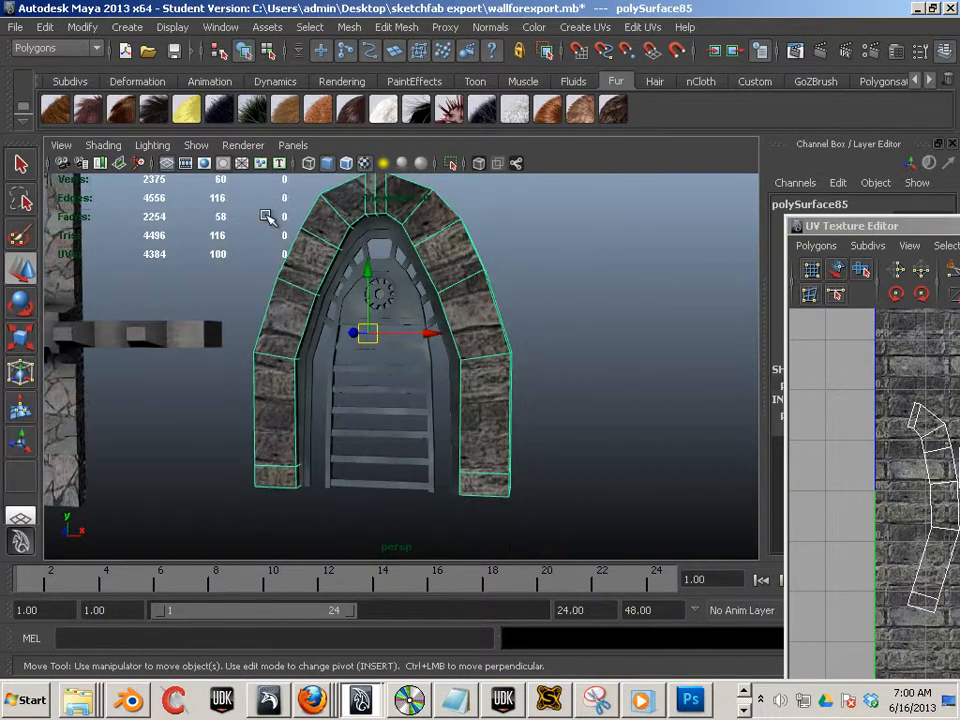
left_click_drag(268, 214, 508, 497)
left_click(508, 372, "shift")
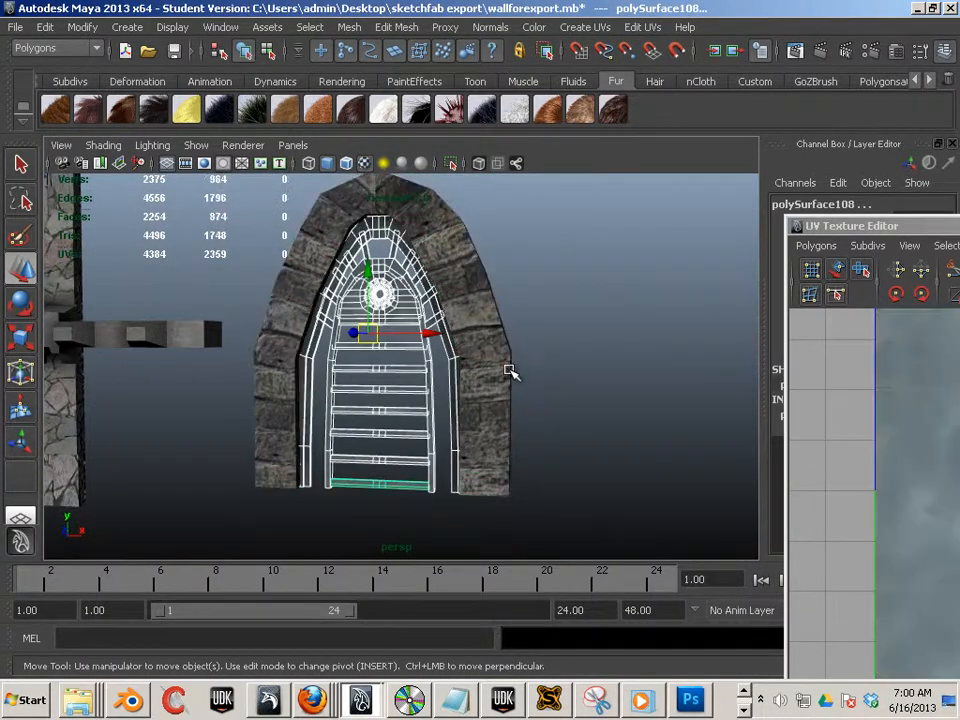
scroll(600, 362, "up", 3)
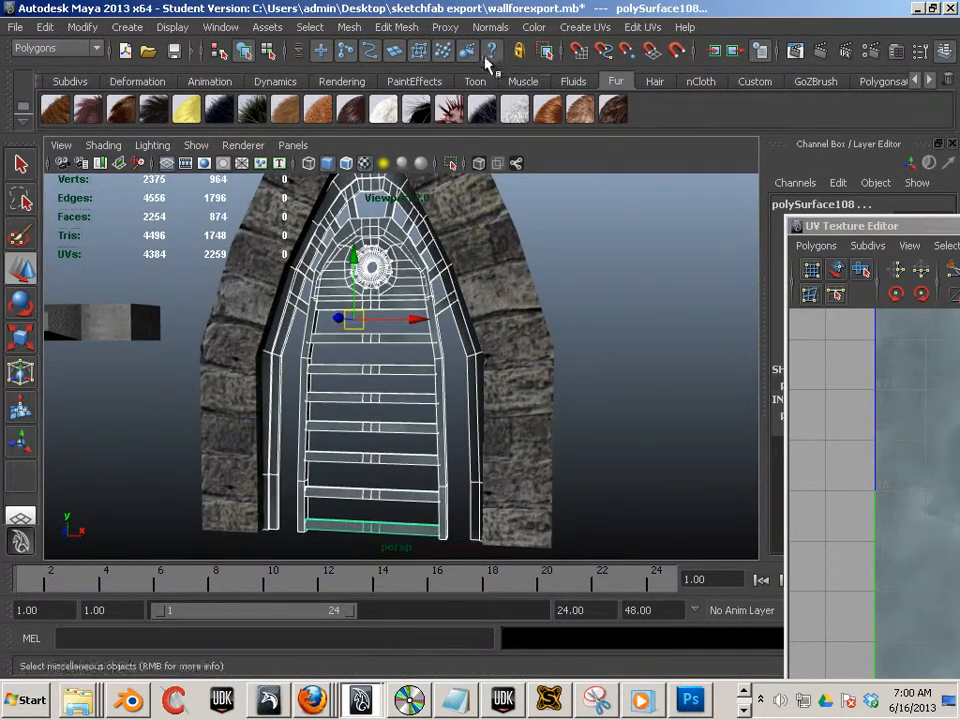
left_click(358, 30)
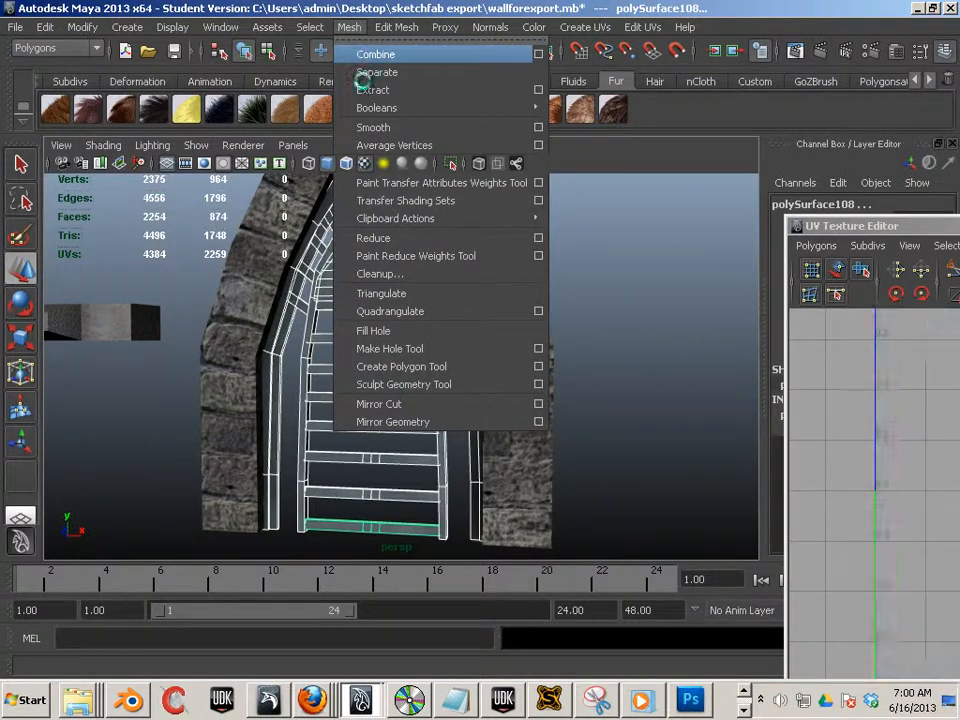
left_click(362, 51)
left_click(632, 424)
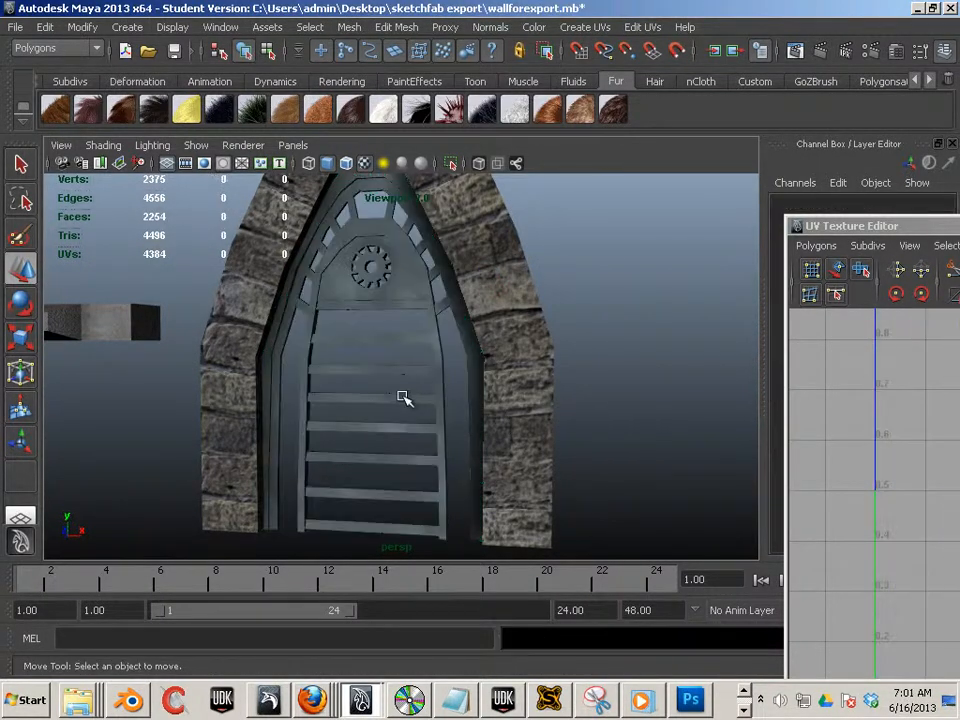
- Apply Automatic Mapping to the combined inner door mesh and view the resulting UVs
left_click(403, 396)
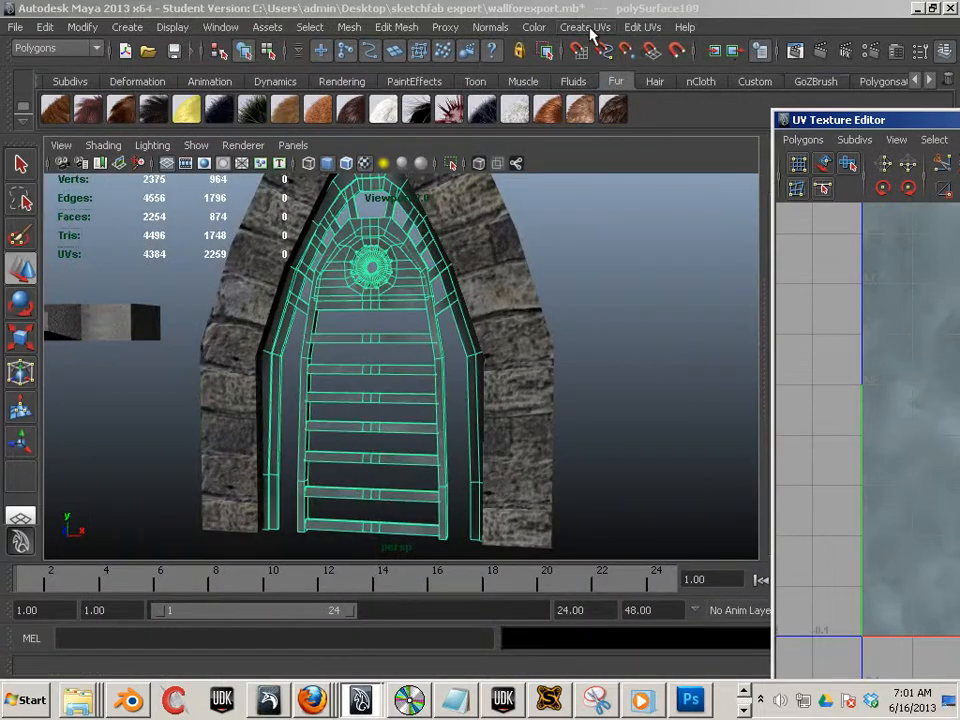
left_click(586, 27)
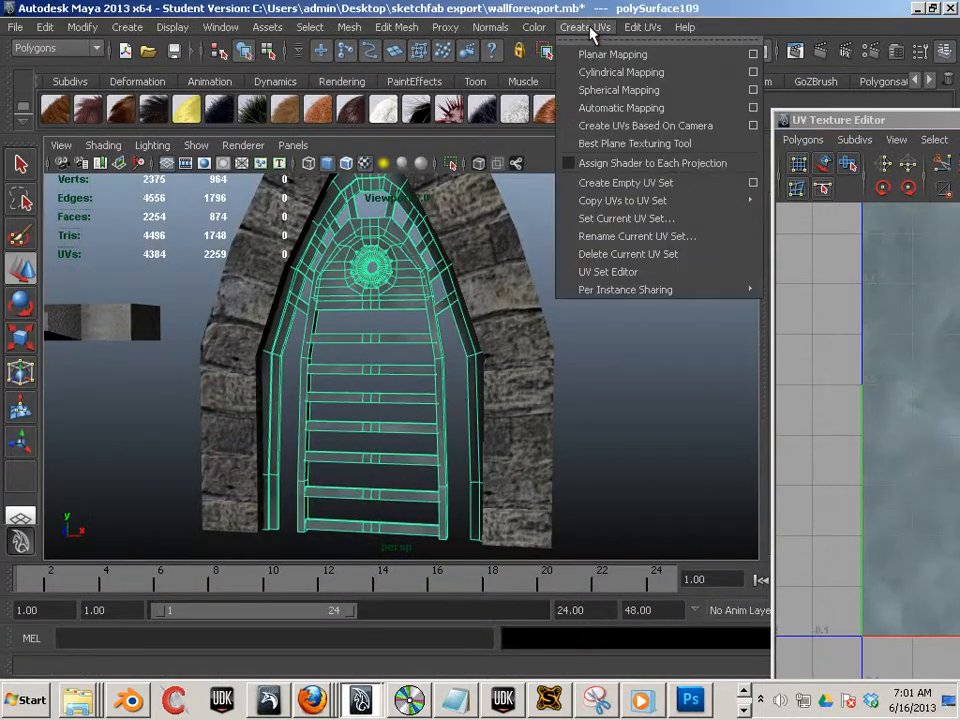
left_click(597, 108)
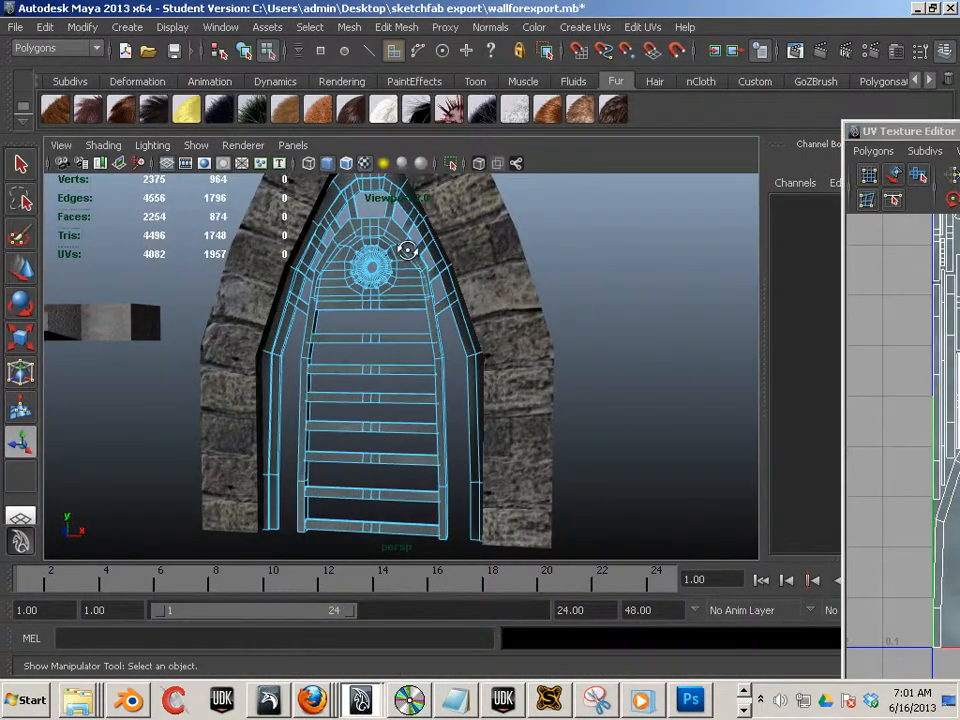
scroll(422, 265, "up", 2)
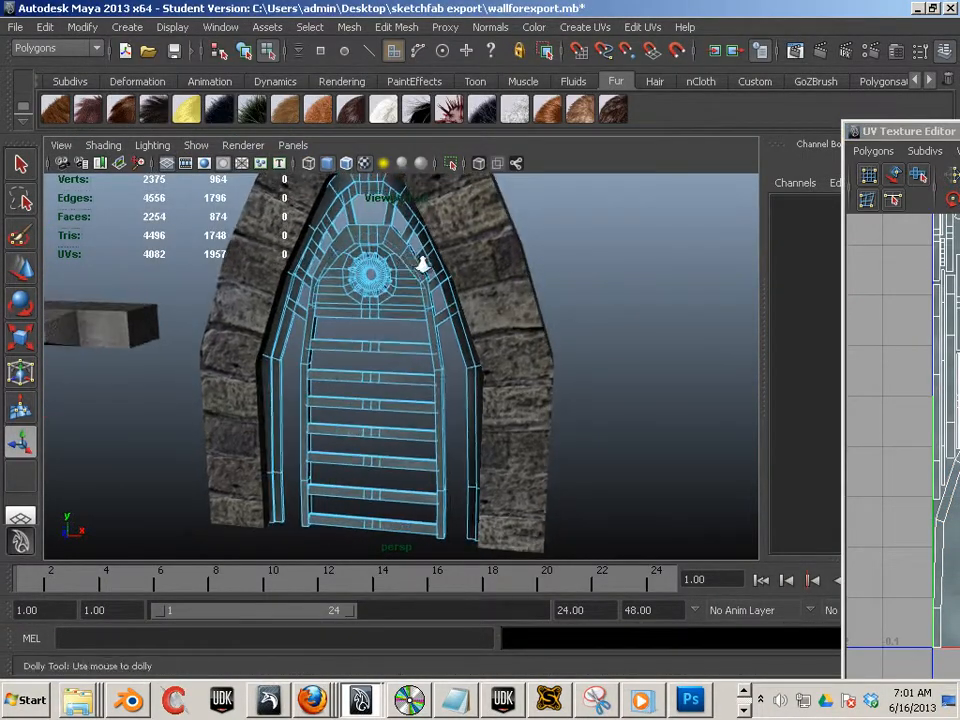
- Orbit and dolly around the combined door mesh to inspect its geometry
right_click_drag(422, 265, 581, 311, "alt")
middle_click_drag(506, 318, 526, 410, "alt")
right_click_drag(521, 274, 618, 319, "alt")
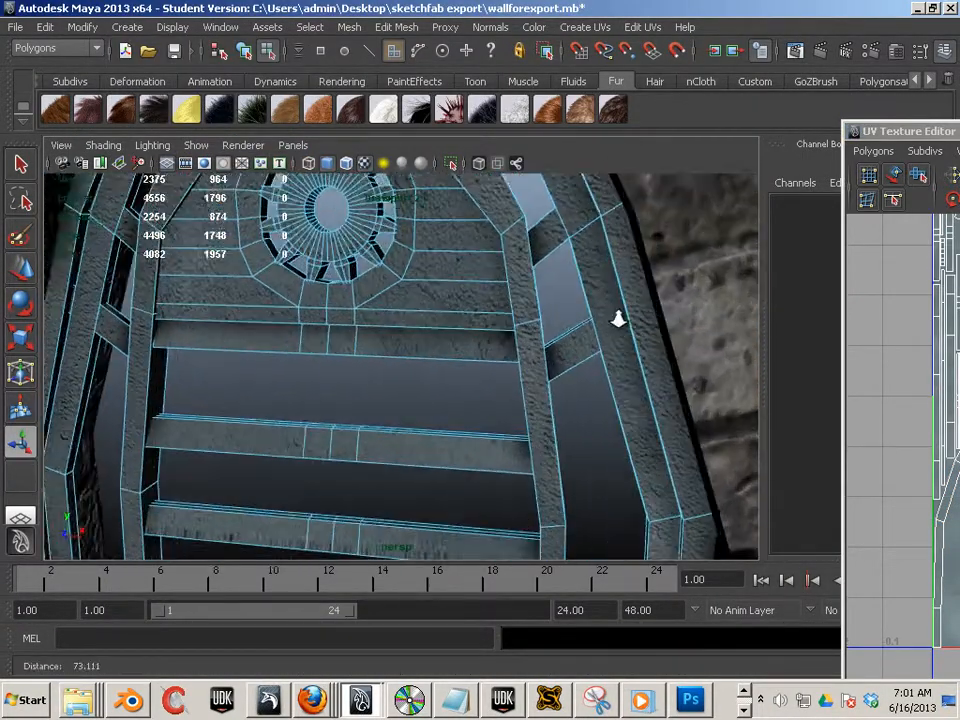
middle_click_drag(618, 319, 542, 349, "alt")
mouse_move(542, 349)
right_mouse_down("alt")
mouse_move(523, 364)
mouse_move(675, 396)
mouse_move(531, 369)
right_mouse_up("alt")
left_click_drag(531, 369, 488, 315, "alt")
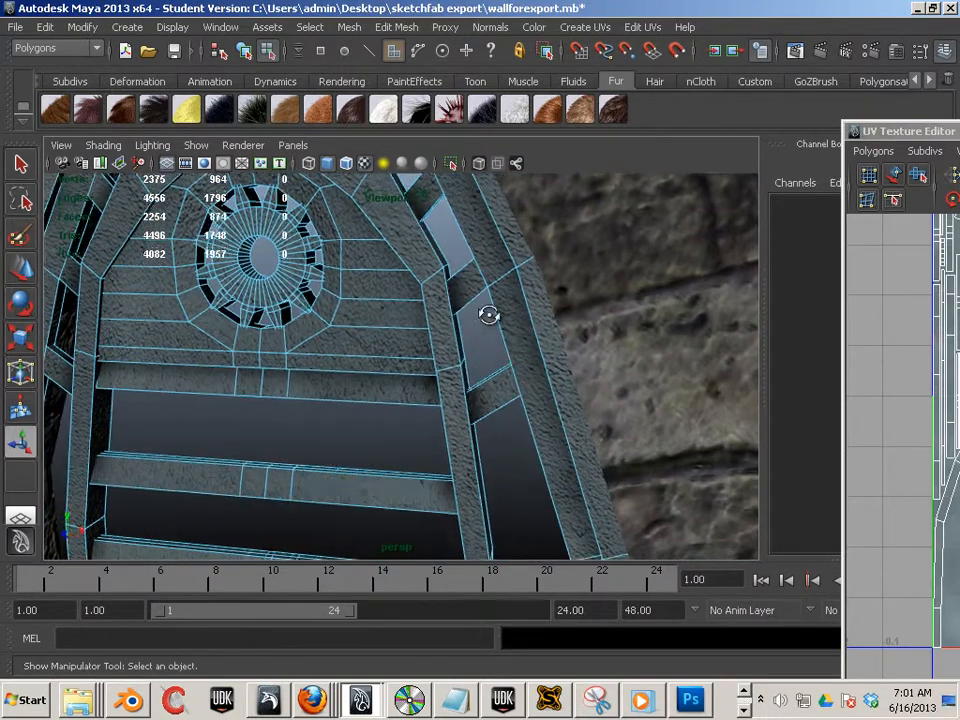
right_click_drag(488, 315, 435, 328, "alt")
left_click_drag(435, 328, 339, 300, "alt")
right_click_drag(339, 300, 311, 285, "alt")
right_click_drag(399, 334, 294, 306, "alt")
middle_click_drag(294, 306, 320, 302, "alt")
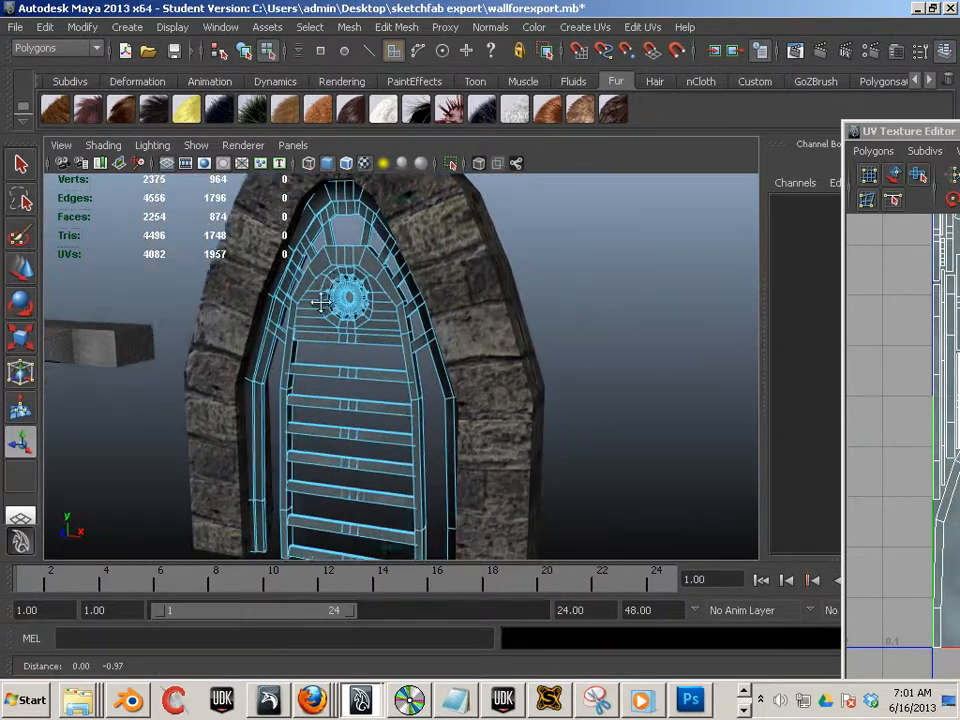
left_click_drag(320, 302, 341, 304, "alt")
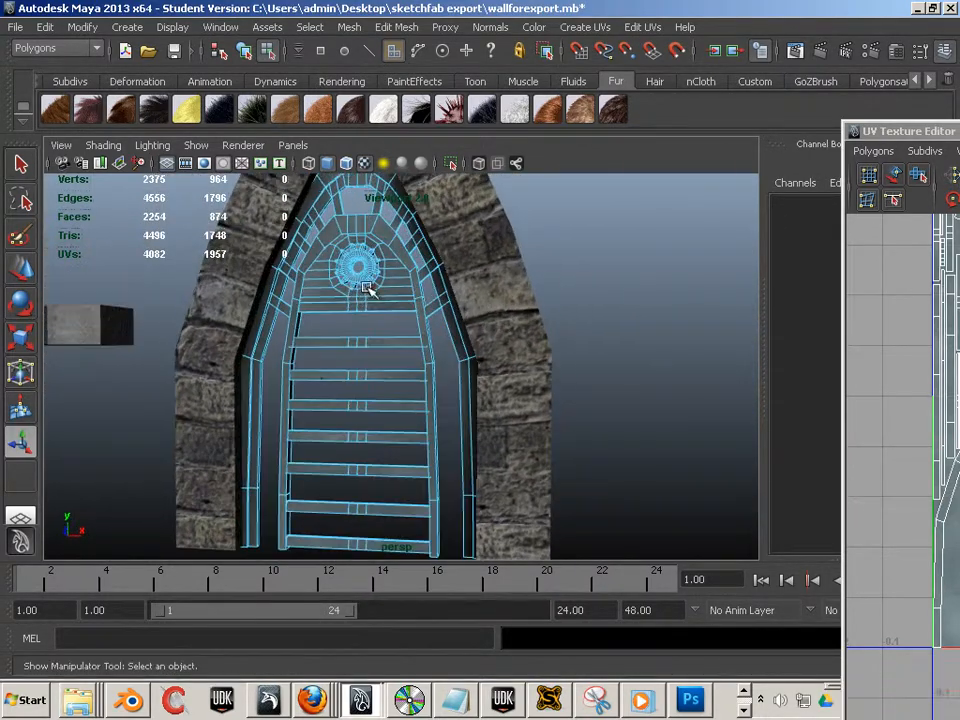
- Switch to the front view and apply a Planar Mapping to the whole combined door mesh
left_click(426, 304)
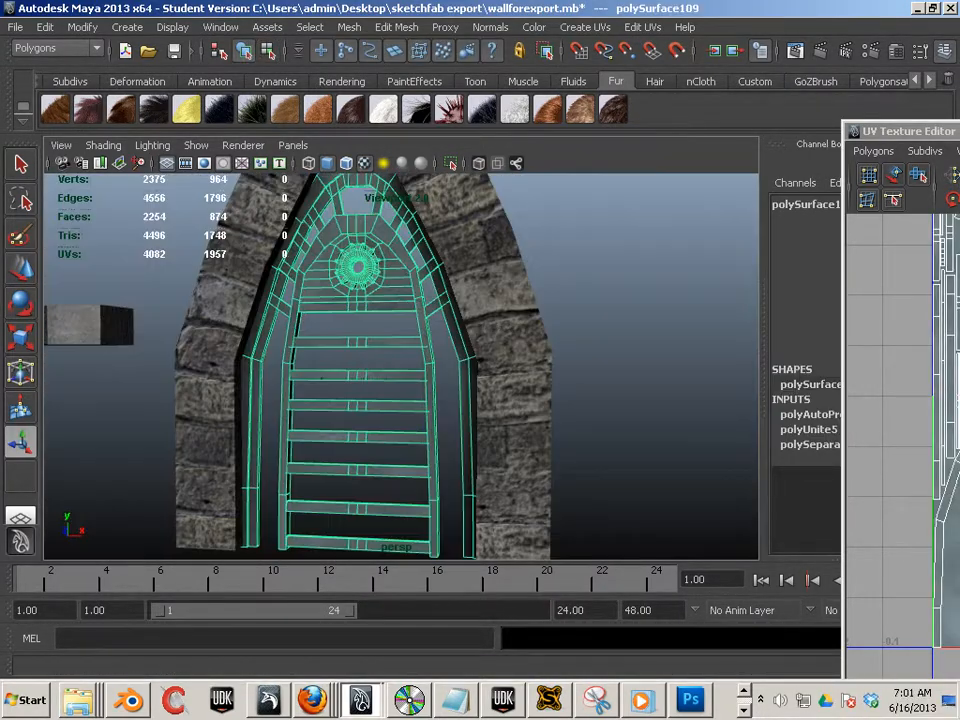
left_click_drag(958, 131, 657, 119)
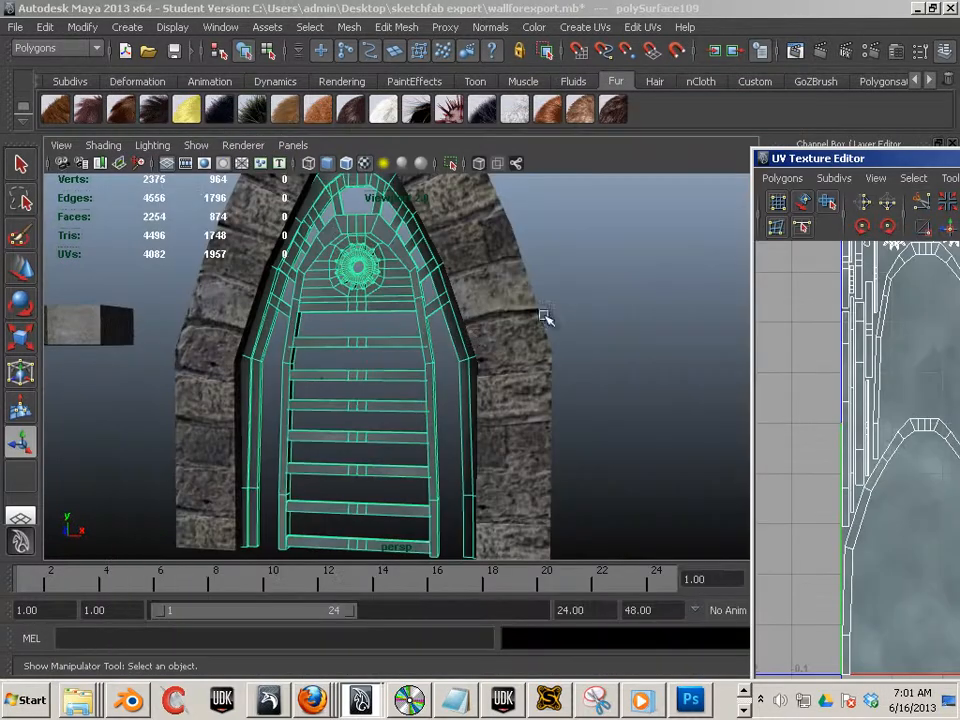
left_click_drag(364, 338, 389, 328, "alt")
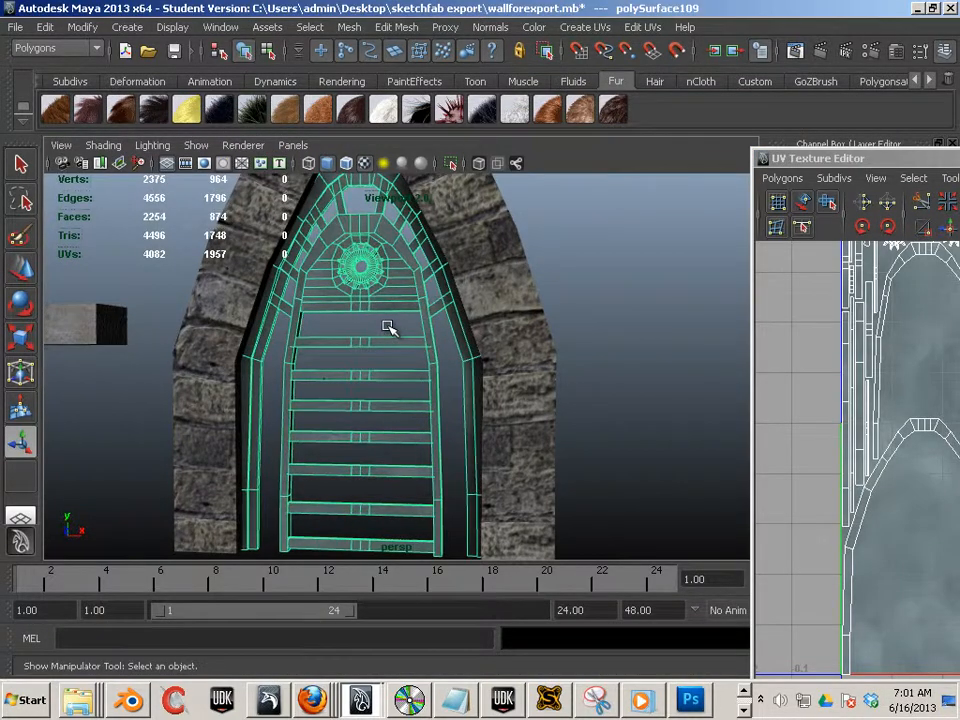
key("space")
key("space")
key("space")
key("space")
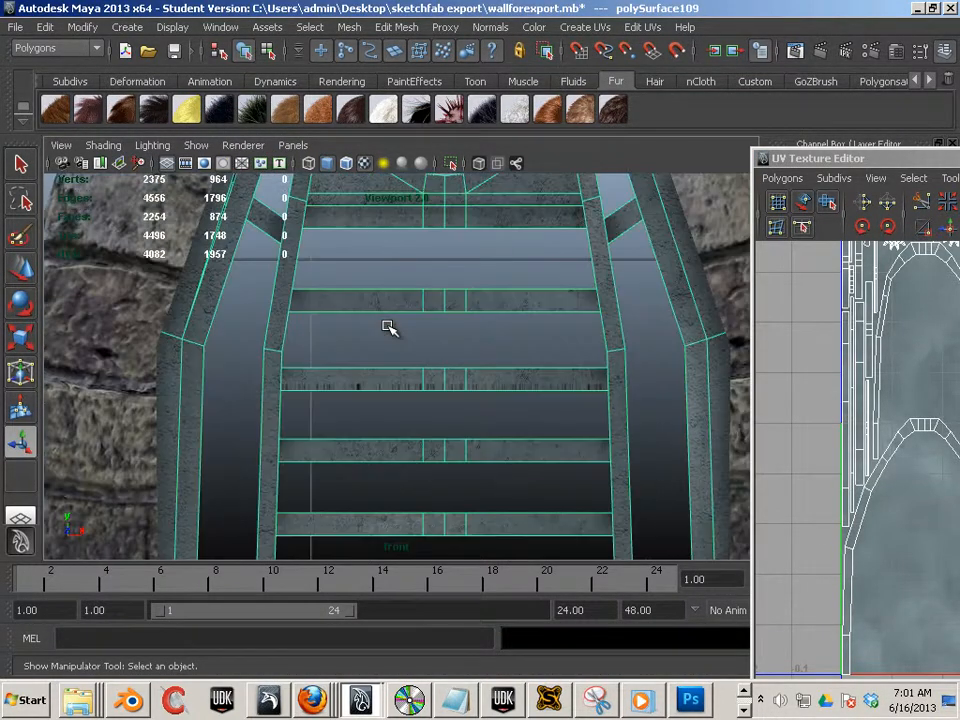
left_click(596, 27)
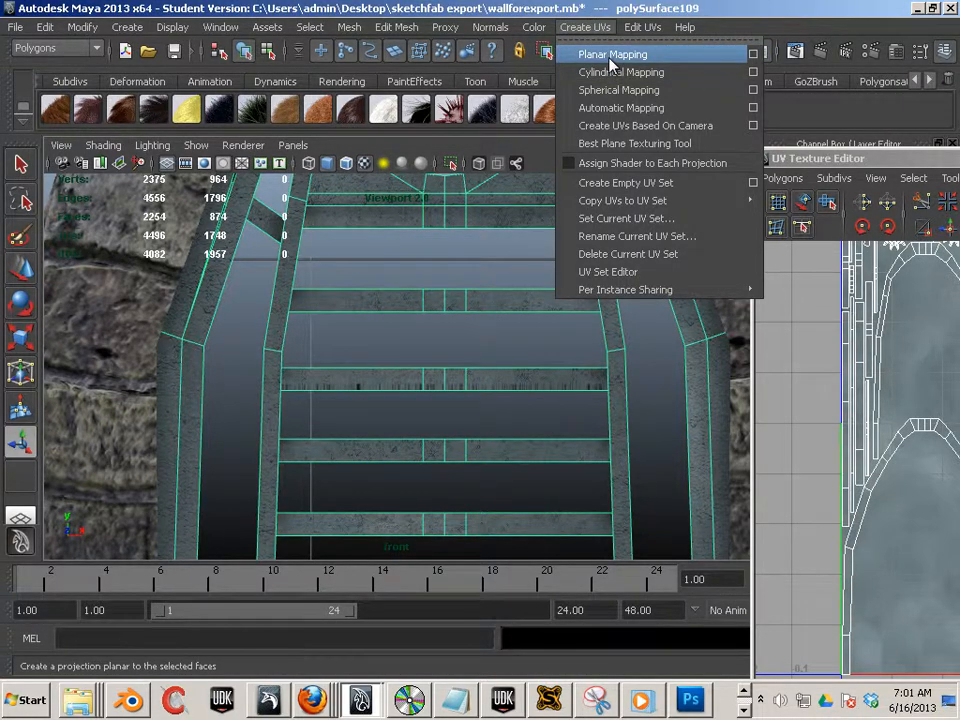
left_click(611, 56)
left_click_drag(955, 158, 526, 67)
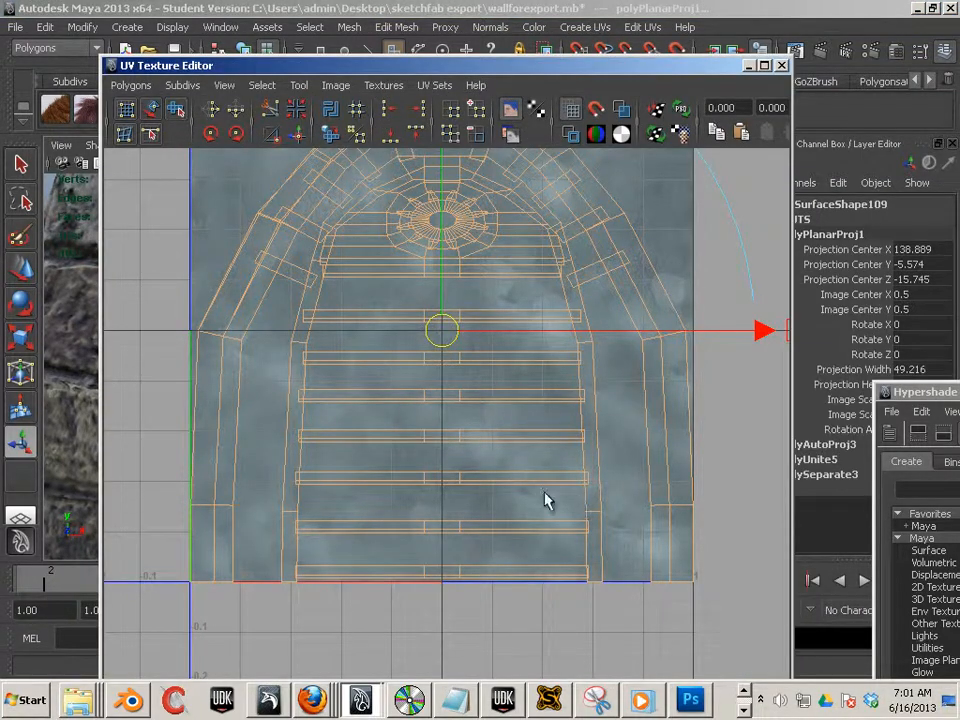
left_click_drag(414, 72, 959, 249)
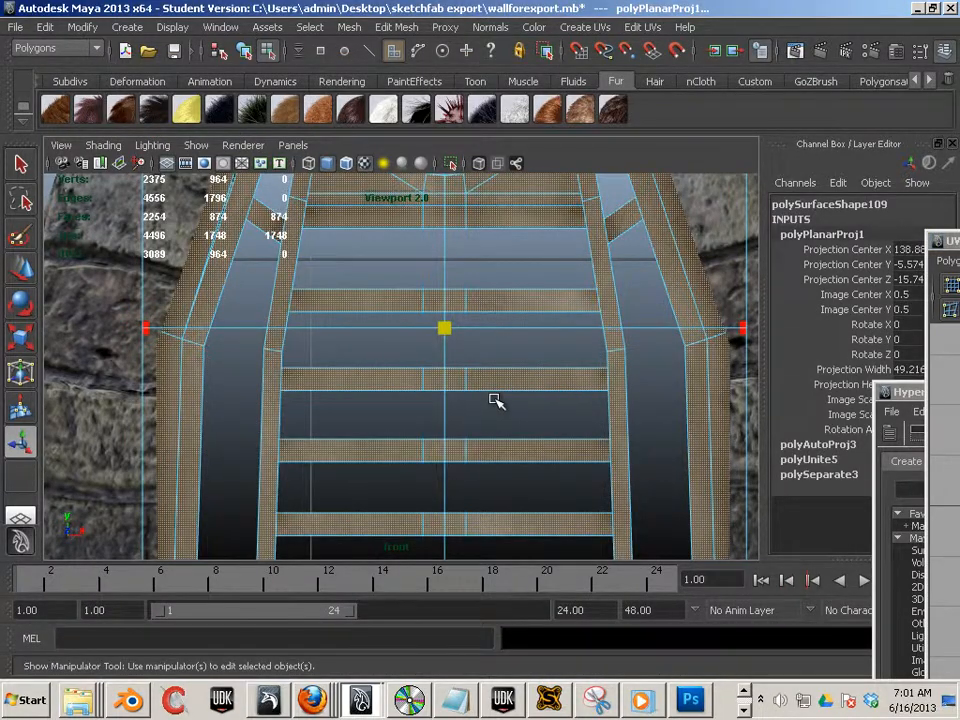
- Select the edge loop along the inner frame's inner side and cut the UVs along it
key("space")
left_click(634, 378)
left_click_drag(514, 403, 405, 415, "alt")
right_click_drag(465, 420, 730, 488, "alt")
right_click_drag(515, 439, 519, 439, "alt")
left_click_drag(519, 439, 214, 399, "alt")
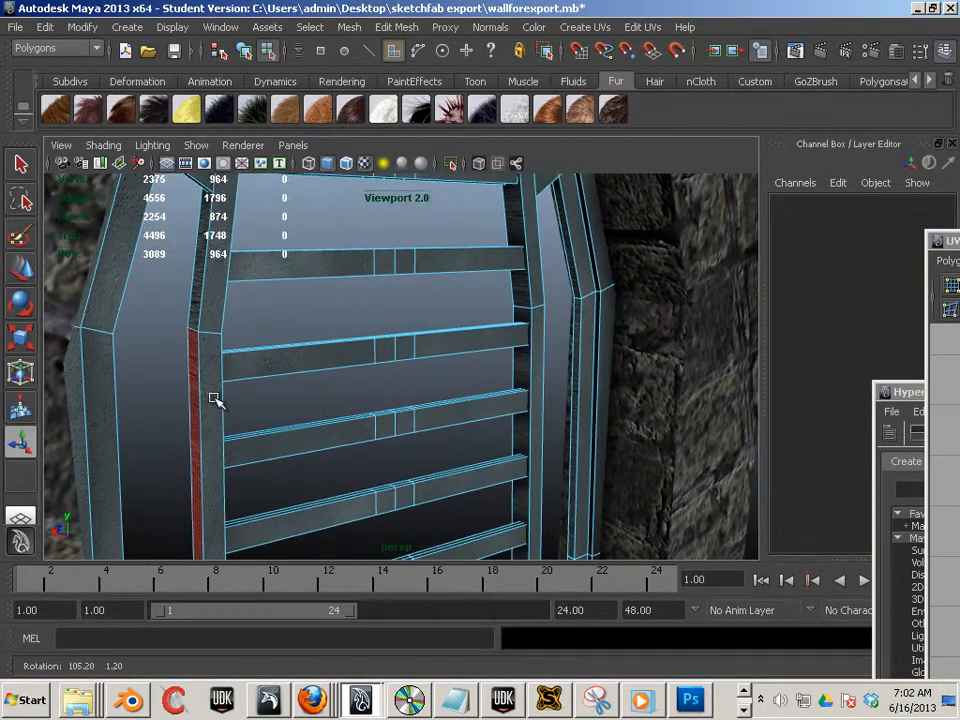
key("F10")
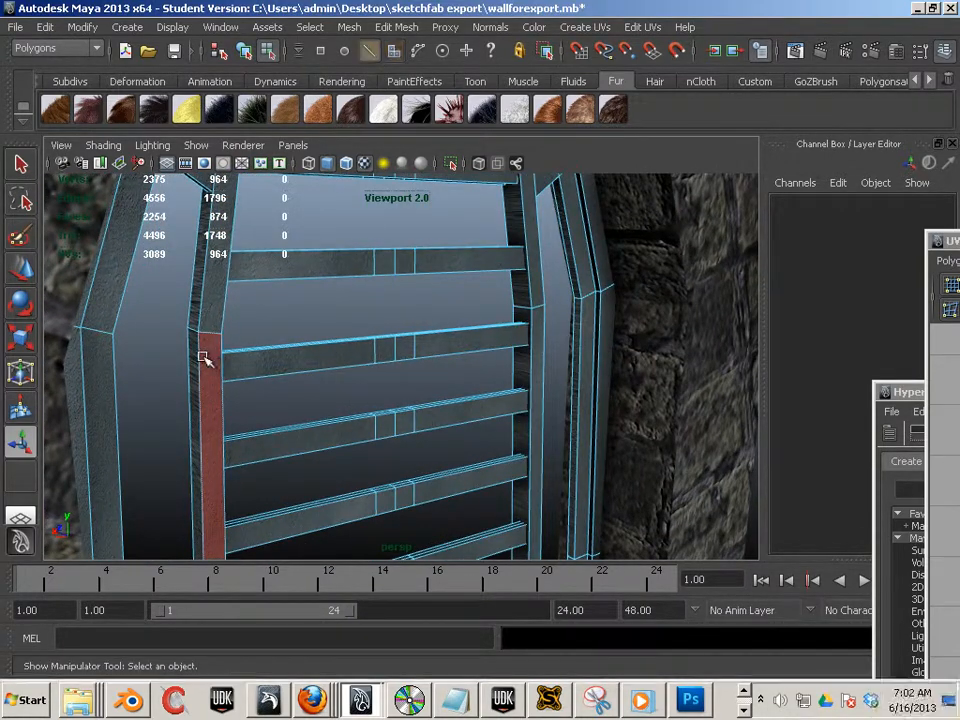
double_click(200, 387)
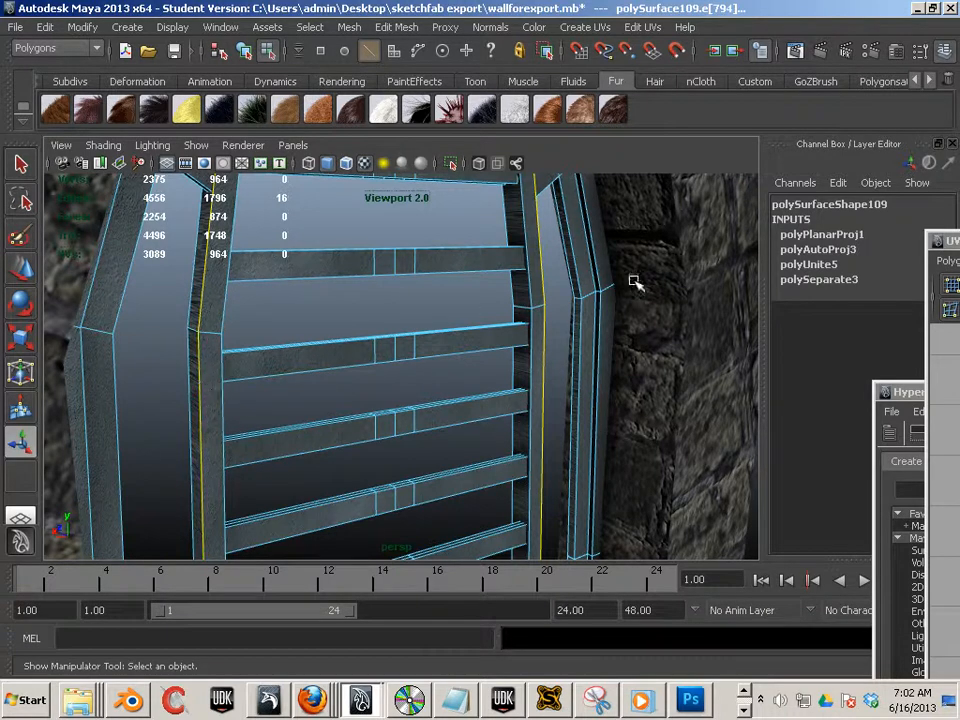
left_click_drag(952, 241, 338, 91)
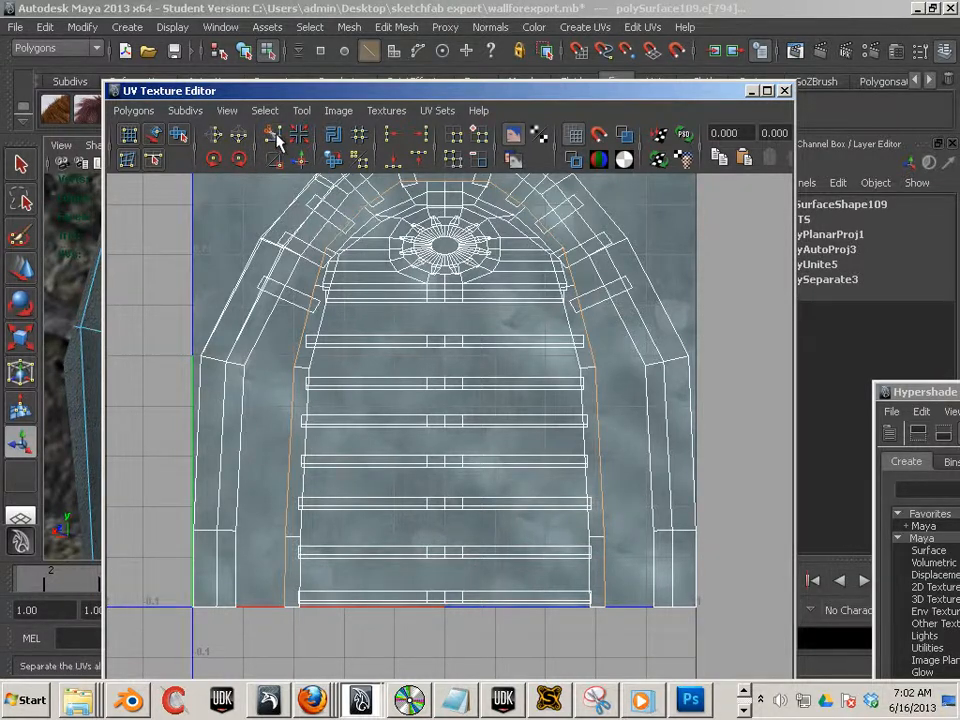
left_click(278, 140)
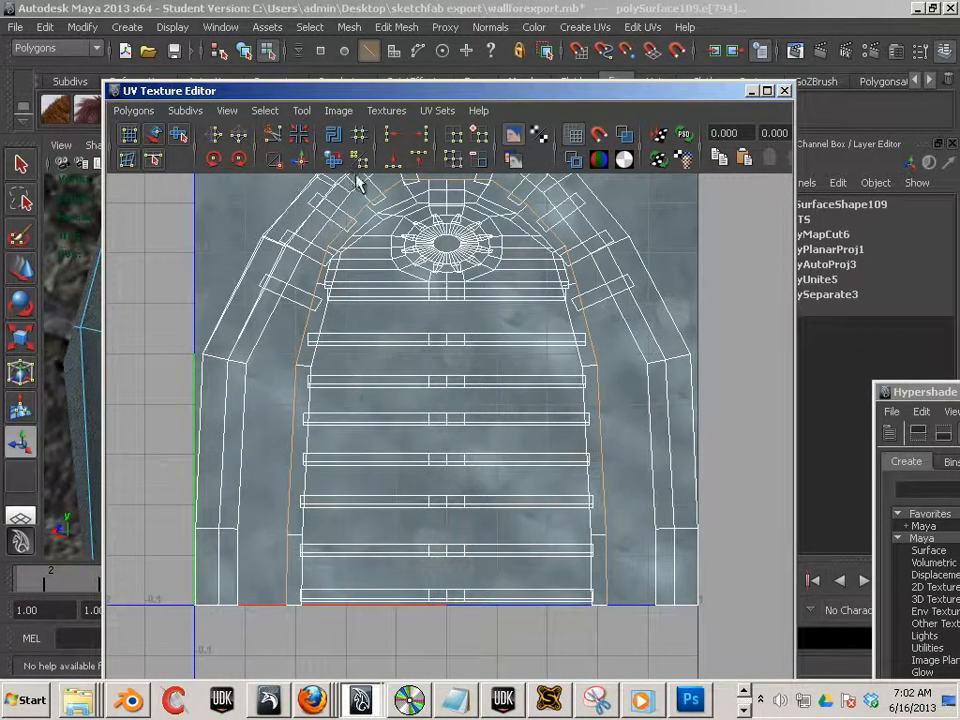
left_click(751, 91)
- Cut the UVs along the bottom edges of the inner frame's leg
middle_click_drag(434, 376, 430, 180, "alt")
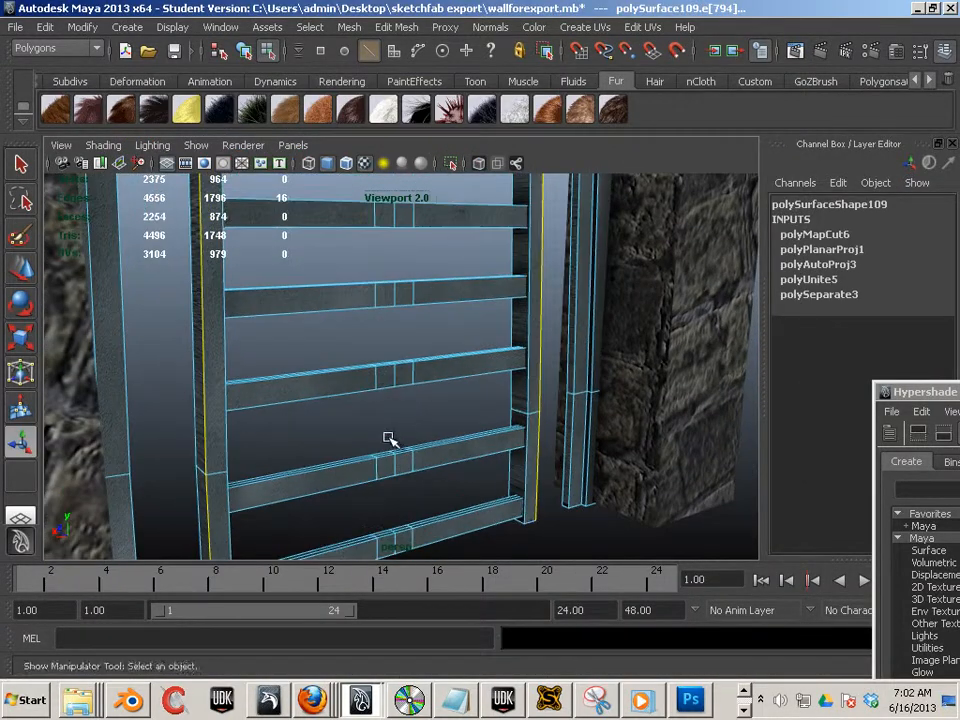
middle_click_drag(390, 443, 421, 184, "alt")
right_click_drag(398, 344, 491, 408, "alt")
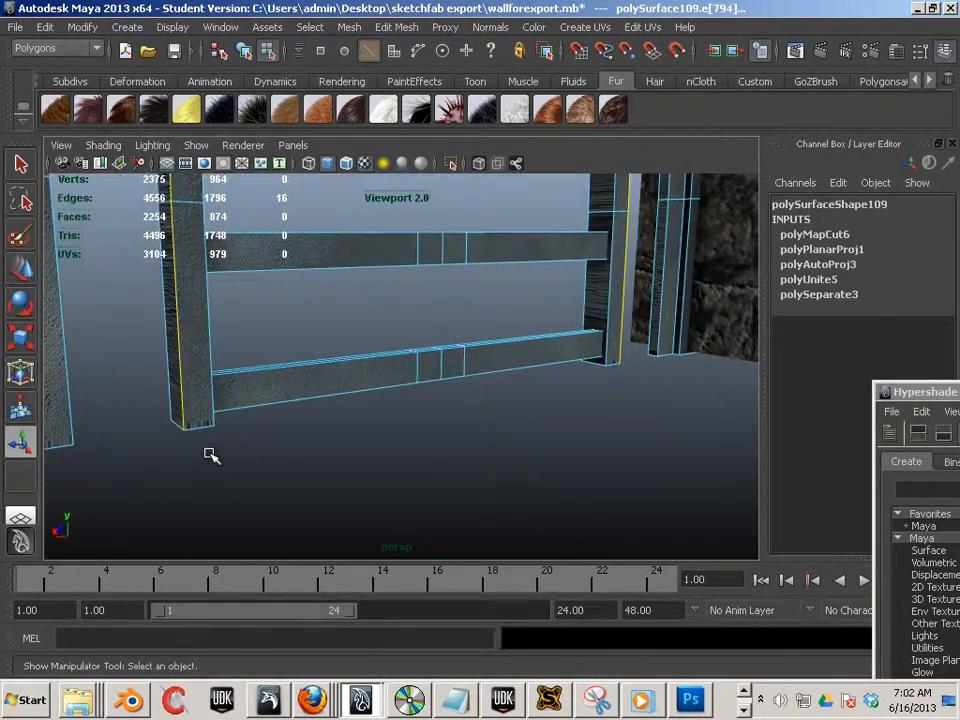
left_click(200, 428)
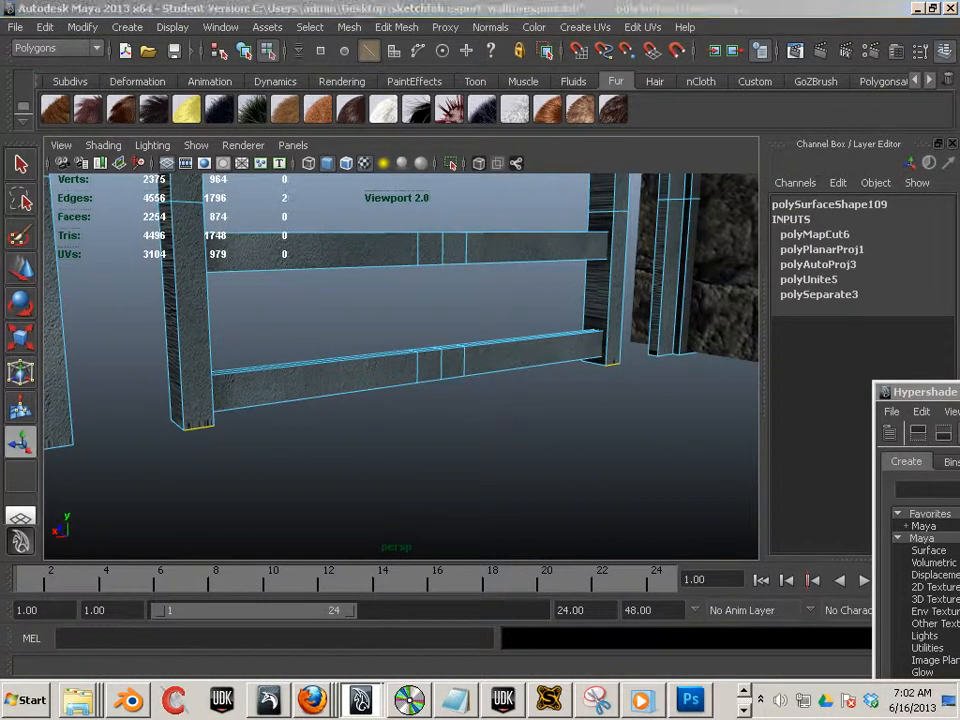
left_click_drag(959, 95, 392, 92)
left_click(399, 132)
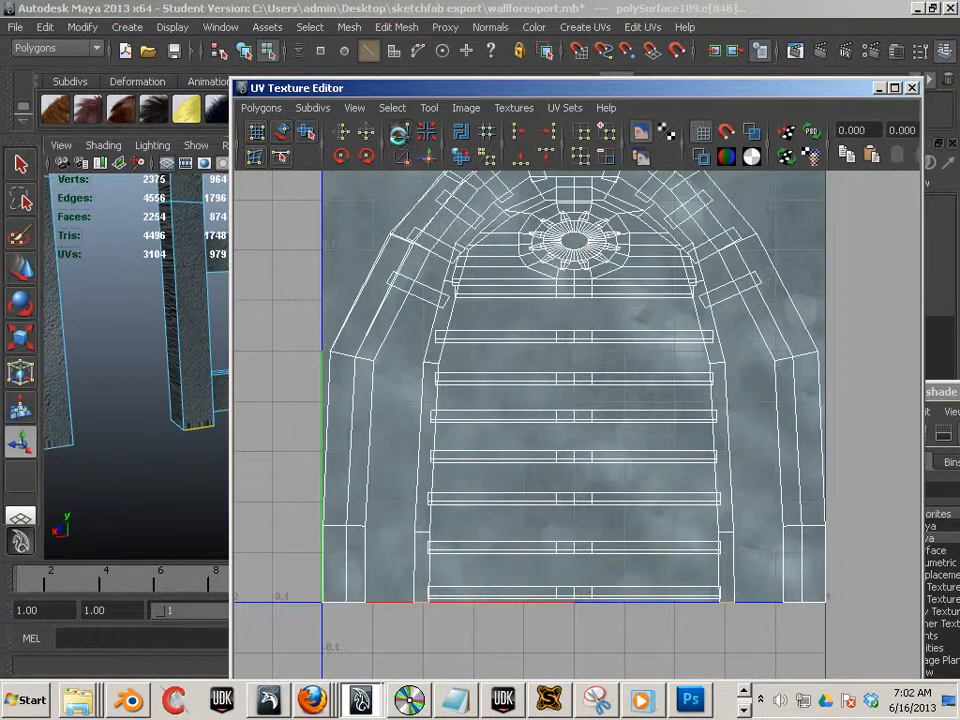
- Separate the combined door mesh into pieces and select the inner frame arch piece
left_click(190, 332)
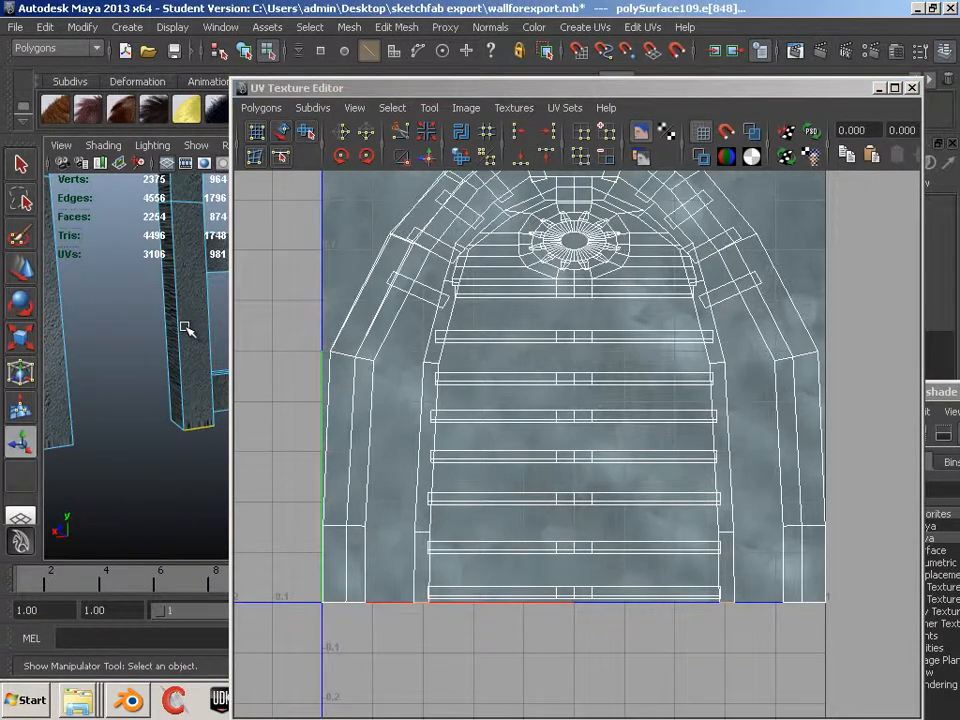
left_click(201, 330)
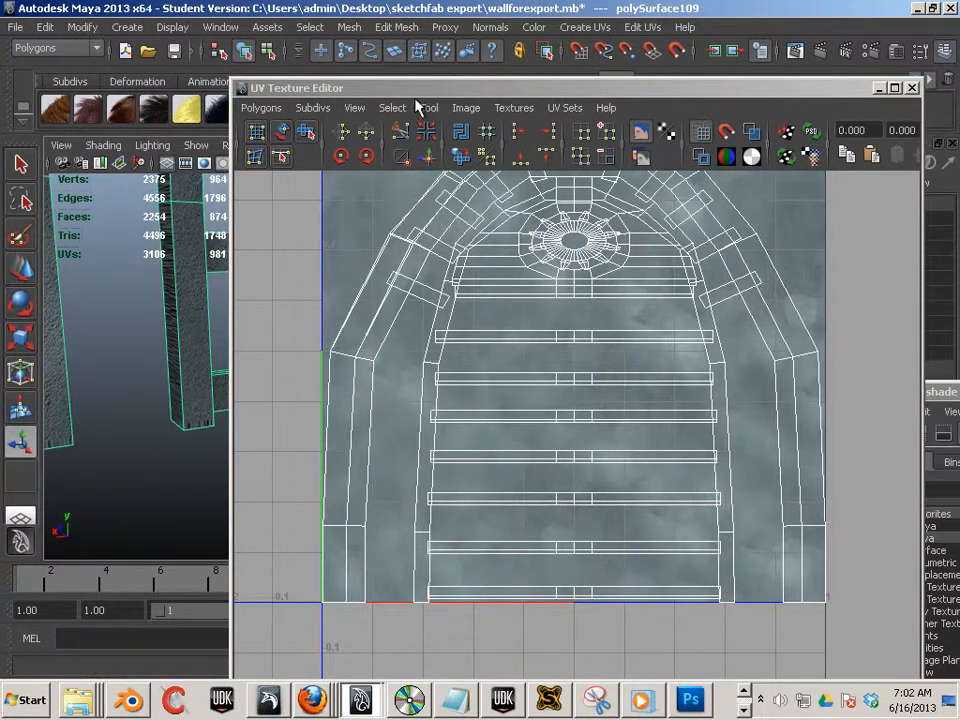
left_click_drag(416, 87, 877, 123)
left_click(349, 27)
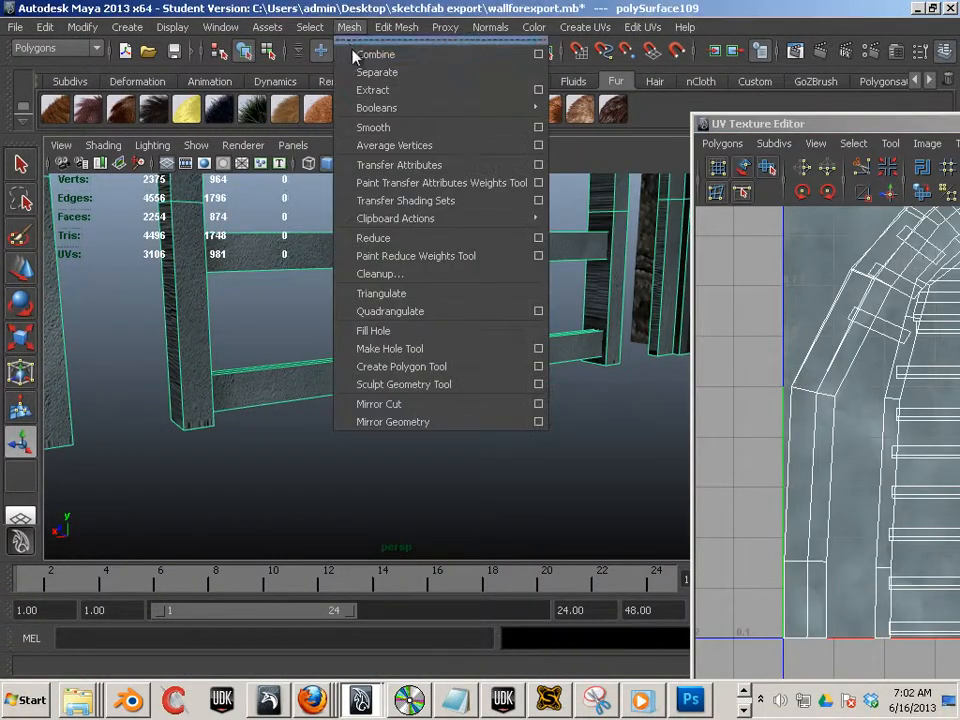
left_click(362, 73)
left_click(208, 340)
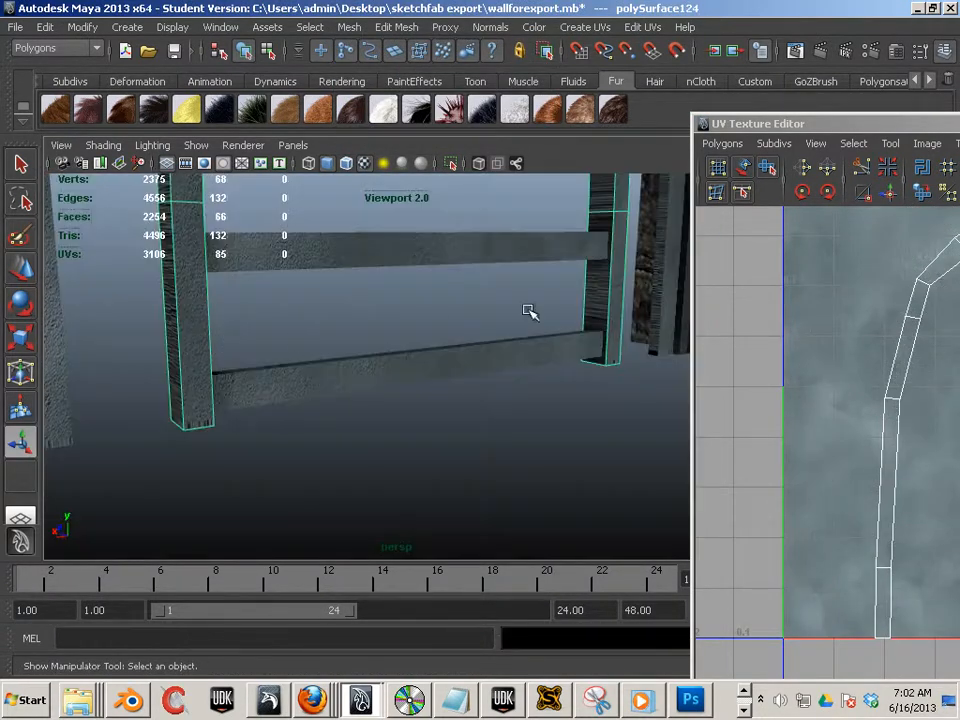
- Select all UVs of the frame arch and unfold them with the Smooth UV tool
left_click_drag(805, 124, 211, 79)
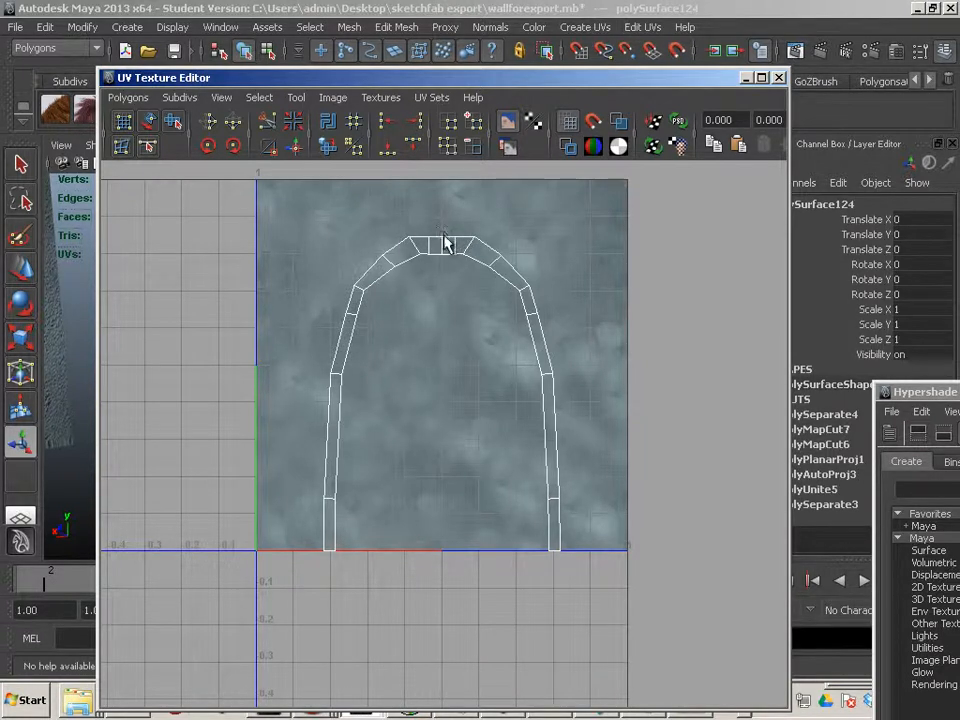
right_click_drag(482, 220, 530, 222)
left_click_drag(304, 212, 654, 619)
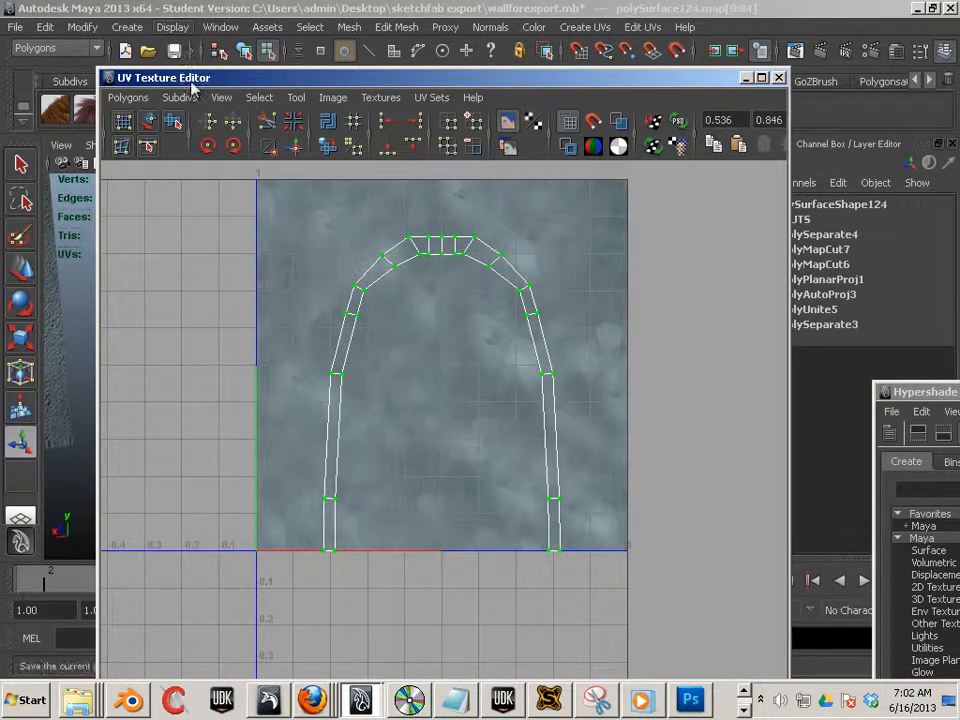
left_click(172, 121)
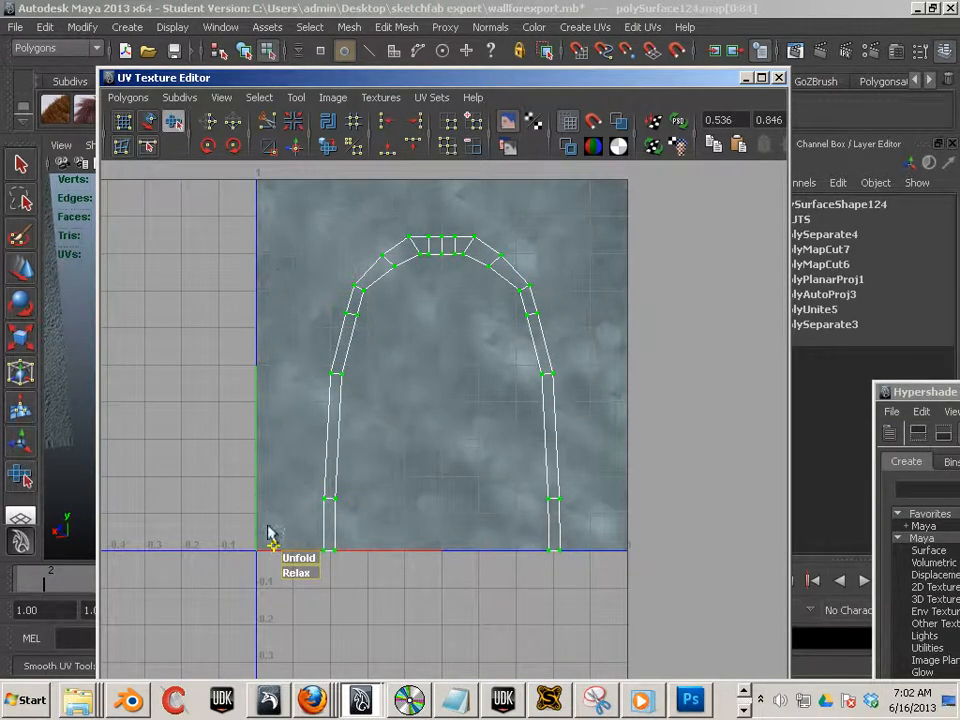
left_click_drag(298, 563, 361, 600)
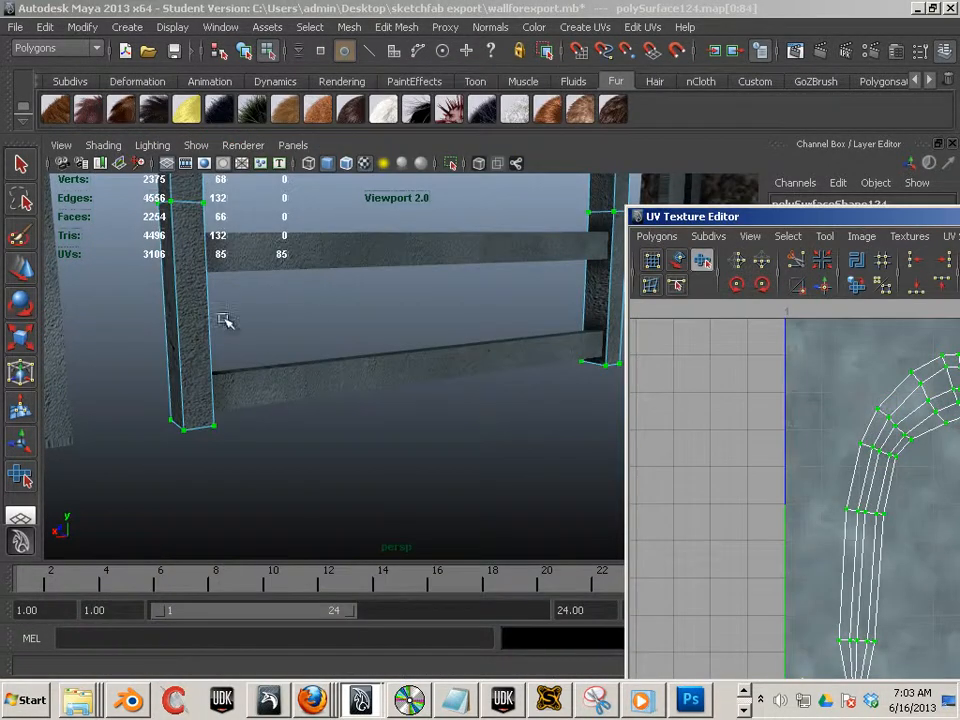
- Orbit around the frame arch to inspect its texture after unfolding
left_click_drag(228, 495, 403, 418, "alt")
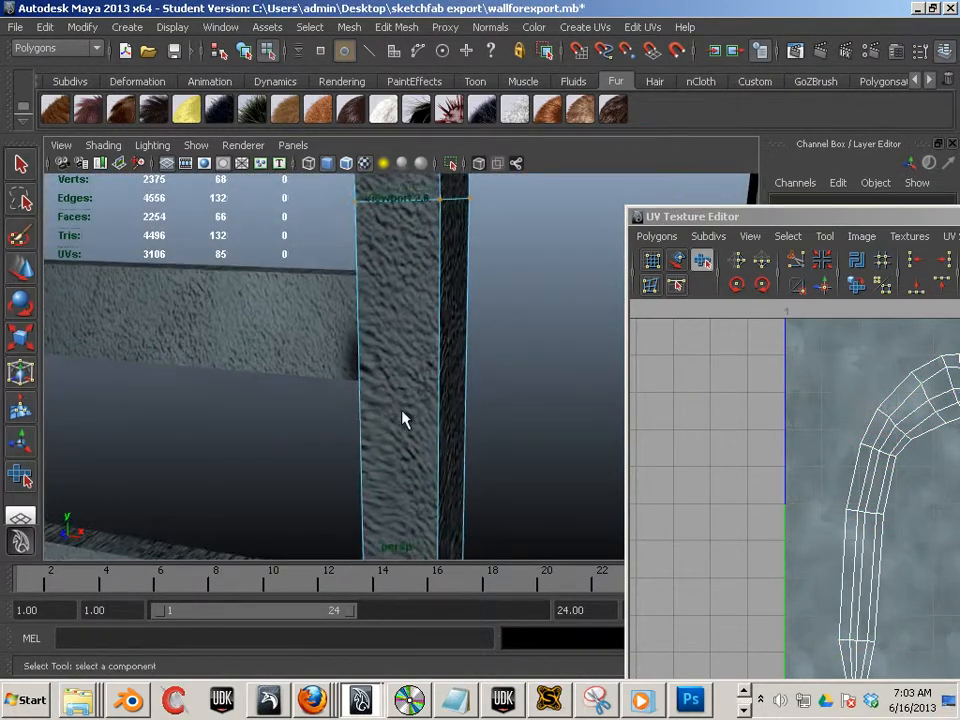
right_click_drag(403, 418, 146, 375, "alt")
left_click_drag(146, 375, 167, 378, "alt")
right_click_drag(167, 378, 255, 465, "alt")
left_click_drag(255, 465, 264, 356, "alt")
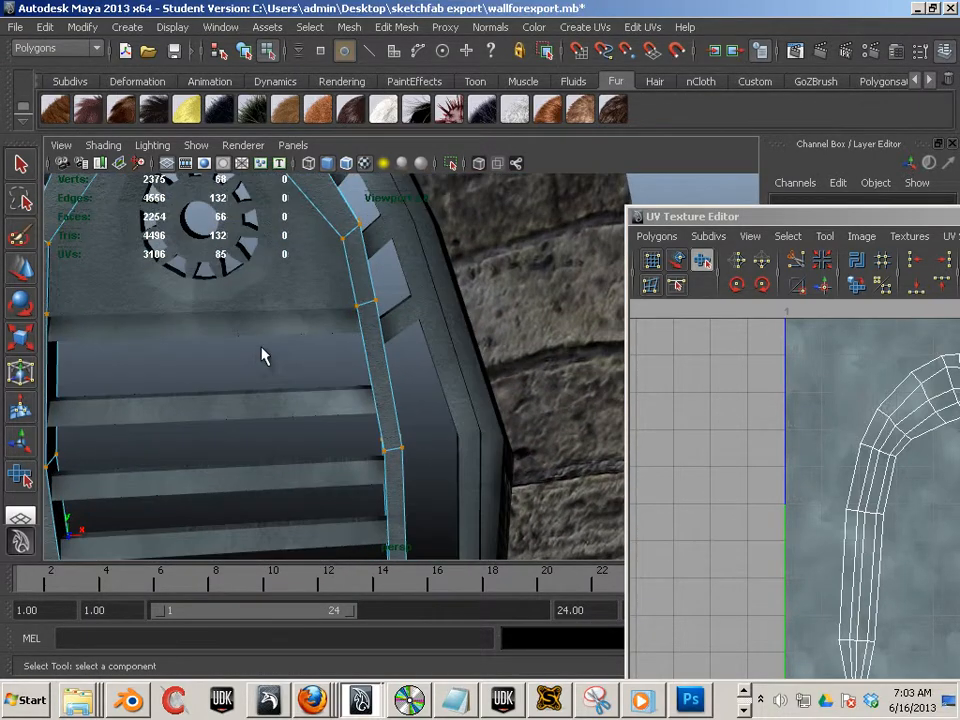
middle_click_drag(264, 356, 186, 458, "alt")
left_click_drag(186, 458, 236, 405, "alt")
middle_click_drag(236, 405, 332, 439, "alt")
right_click_drag(332, 439, 433, 405, "alt")
left_click(519, 427)
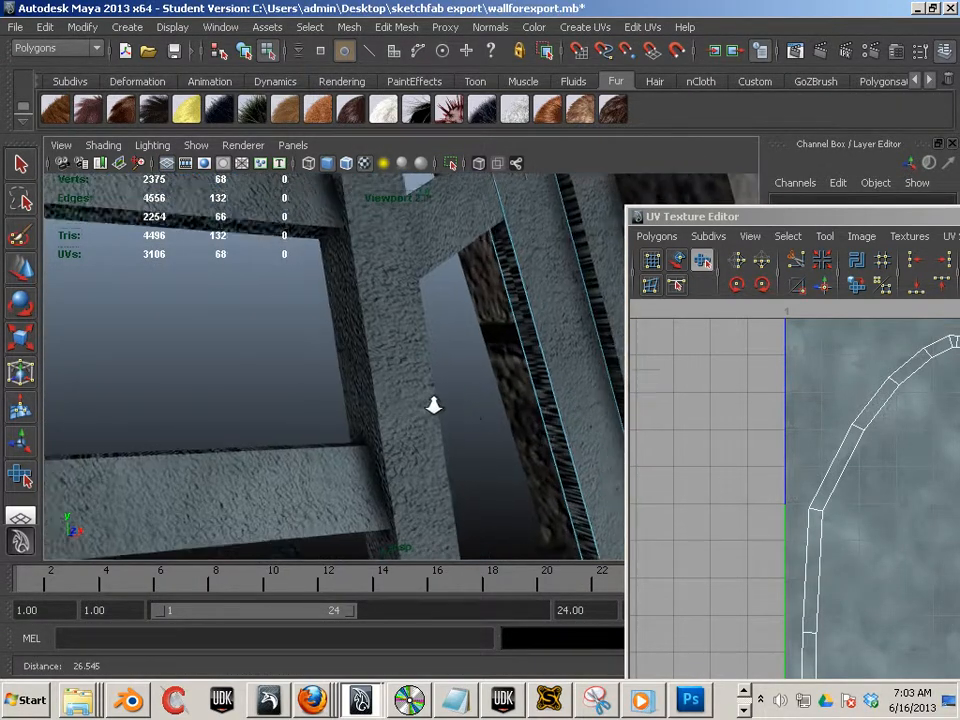
- Select the edge loop along the inner side of the frame arch's leg plus its bottom edges, and cut the UVs there
left_click_drag(433, 405, 343, 360, "alt")
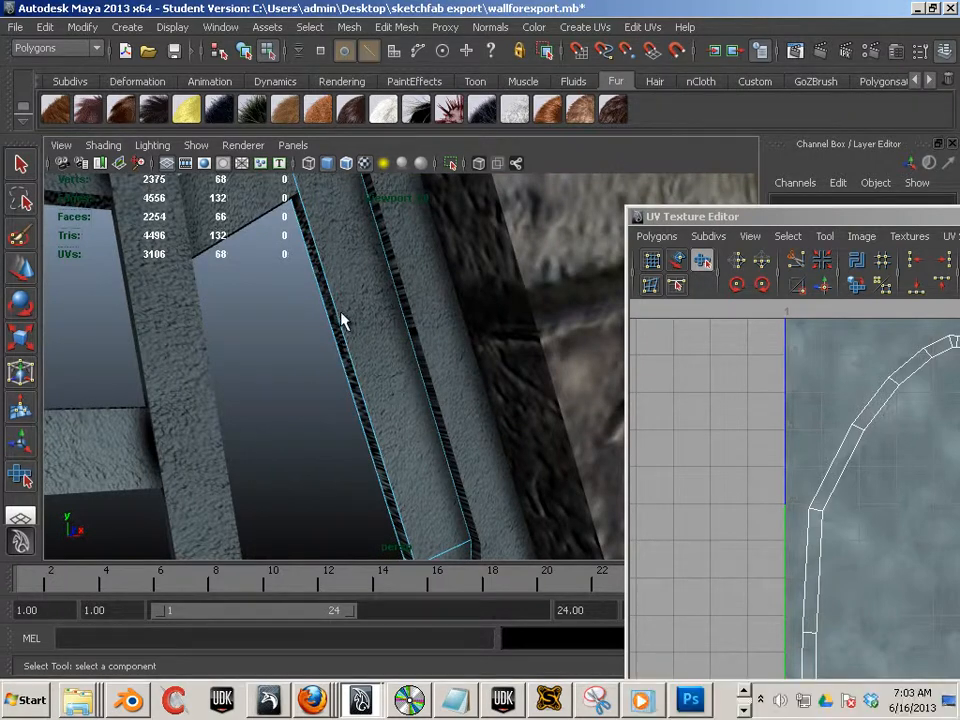
left_click(340, 325)
left_click(340, 348)
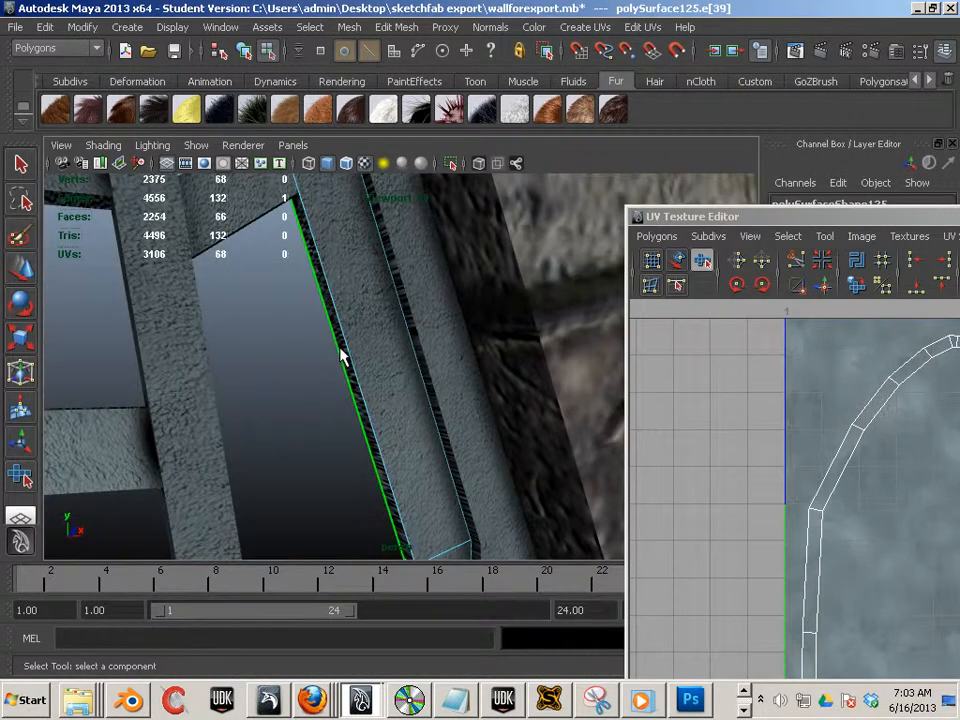
double_click(340, 349)
left_click_drag(422, 388, 290, 355, "alt")
mouse_move(290, 355)
middle_mouse_down("alt")
mouse_move(306, 349)
mouse_move(314, 215)
middle_mouse_up("alt")
mouse_move(345, 480)
middle_mouse_down("alt")
mouse_move(386, 369)
mouse_move(349, 296)
middle_mouse_up("alt")
left_click_drag(349, 296, 265, 316, "alt")
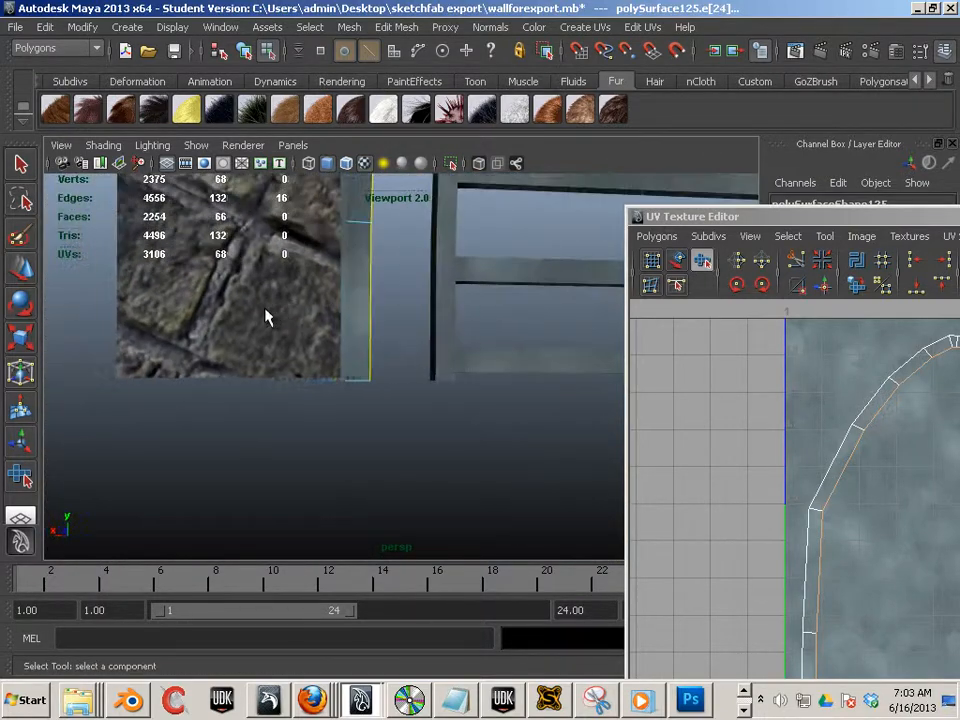
left_click_drag(380, 380, 250, 350, "alt")
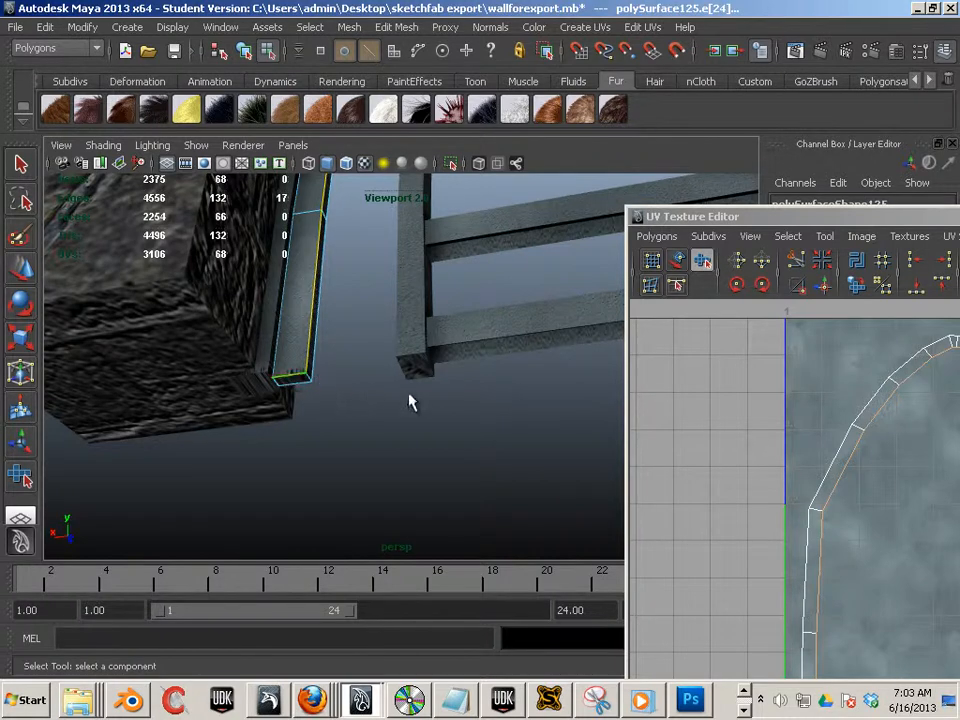
left_click_drag(409, 402, 318, 375, "alt")
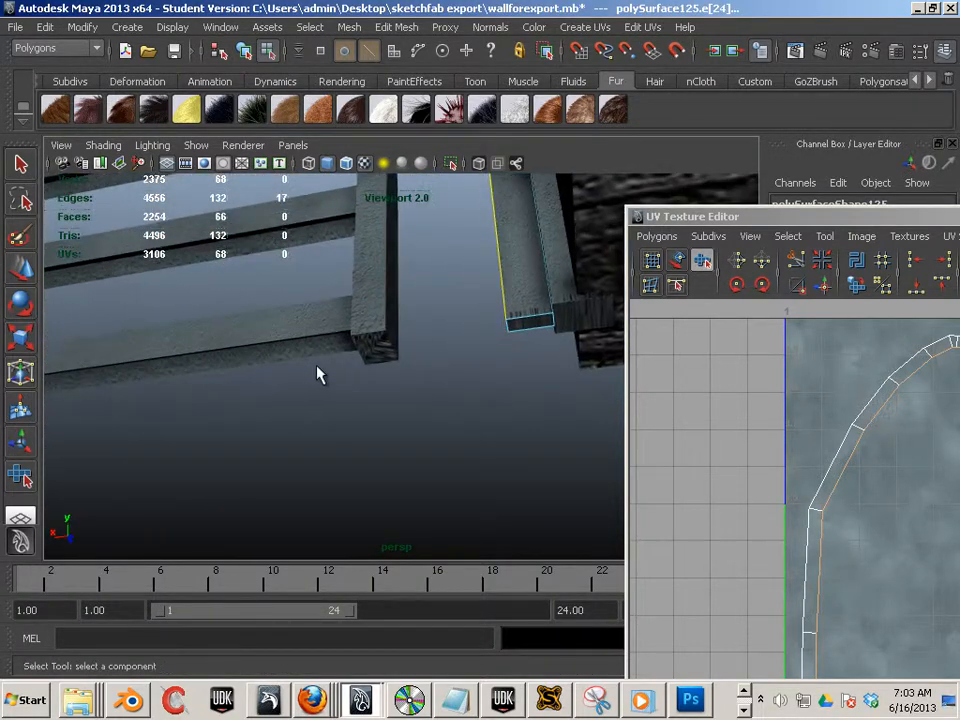
left_click(537, 320, "shift")
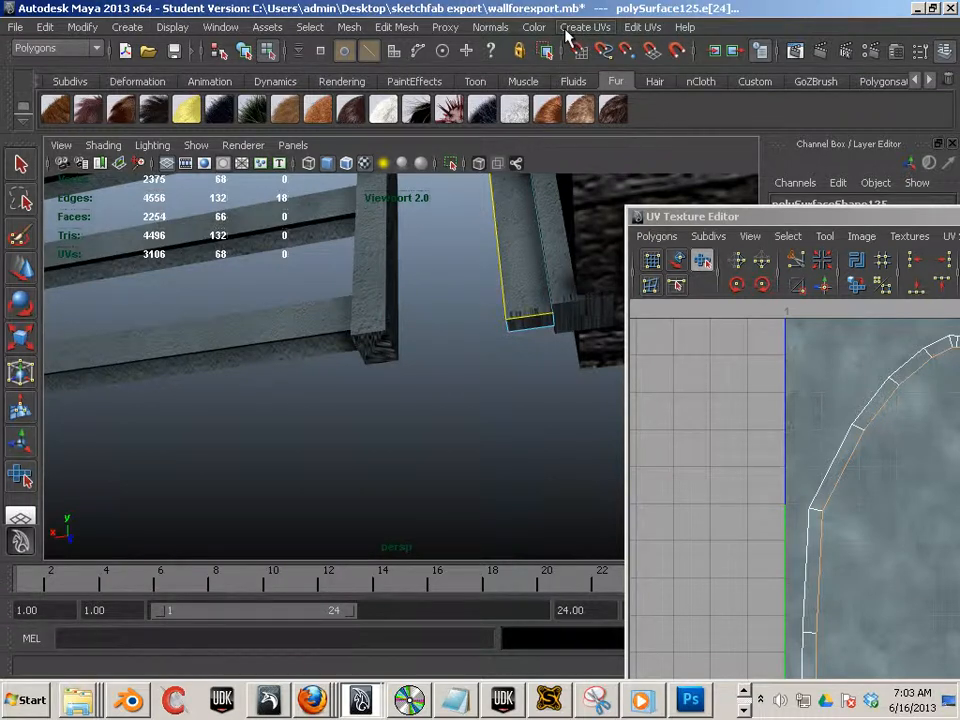
left_click(806, 261)
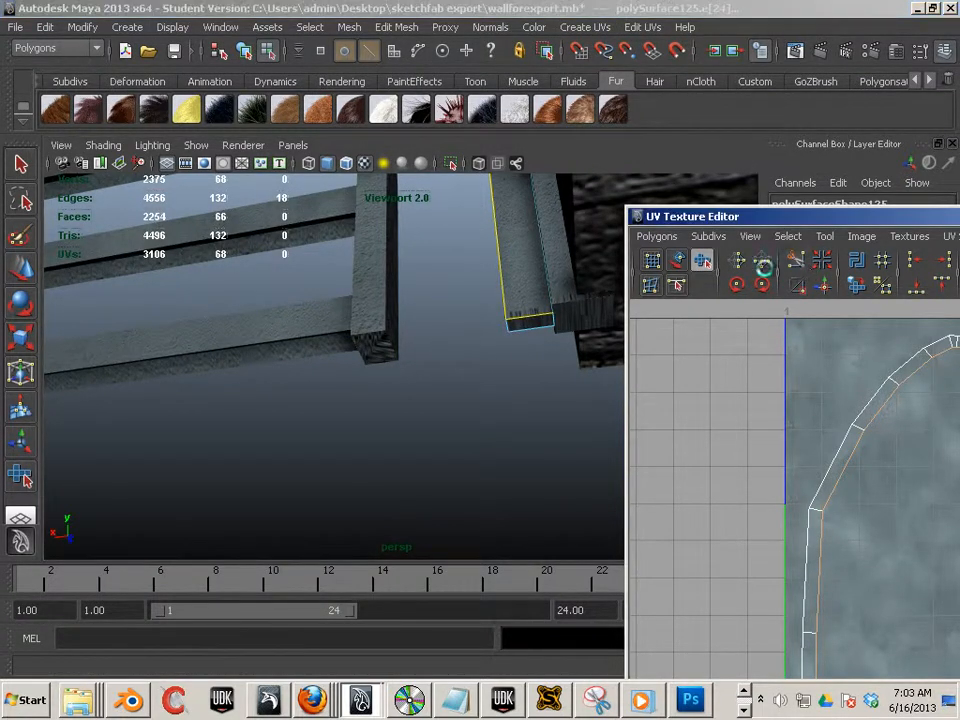
- Select all of the frame arch's UVs and unfold them with the Smooth UV tool
key("F8")
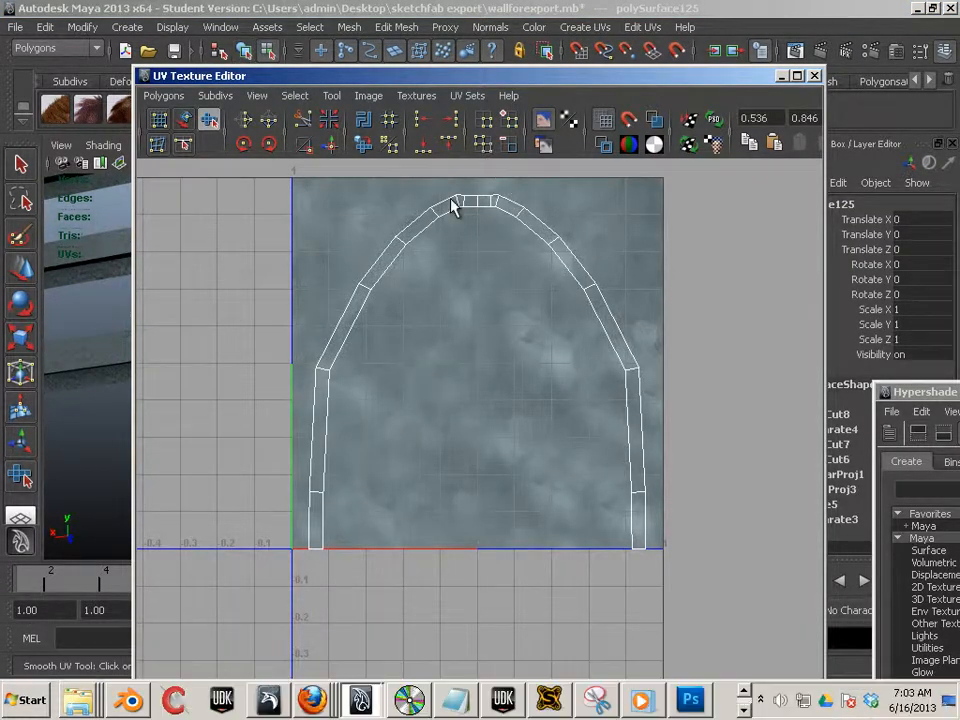
key("F11")
left_click_drag(279, 193, 733, 647)
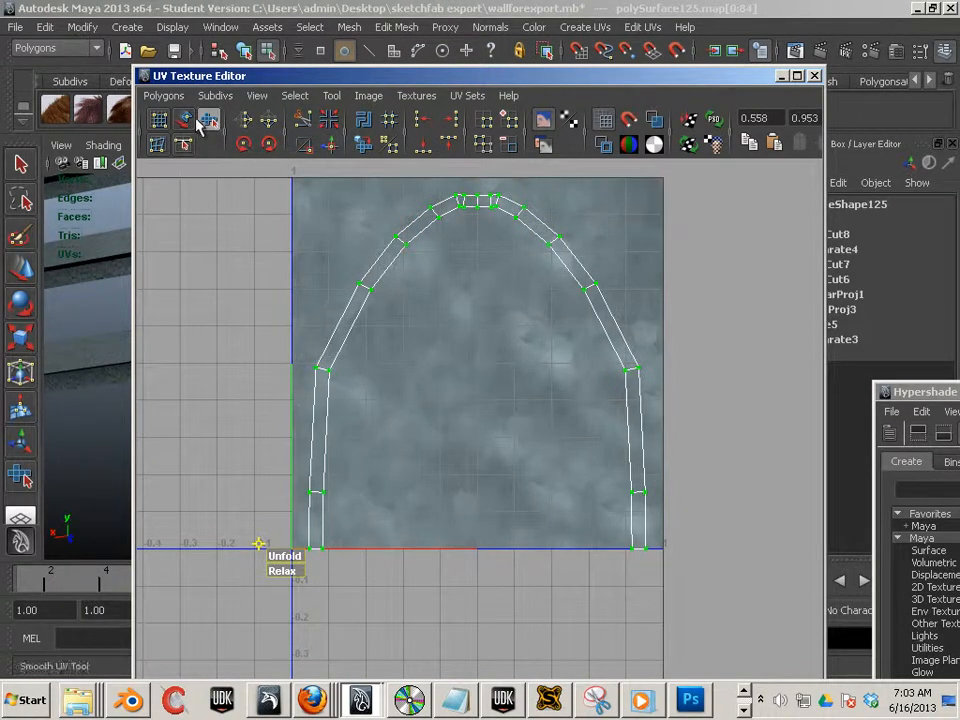
left_click_drag(288, 558, 433, 568)
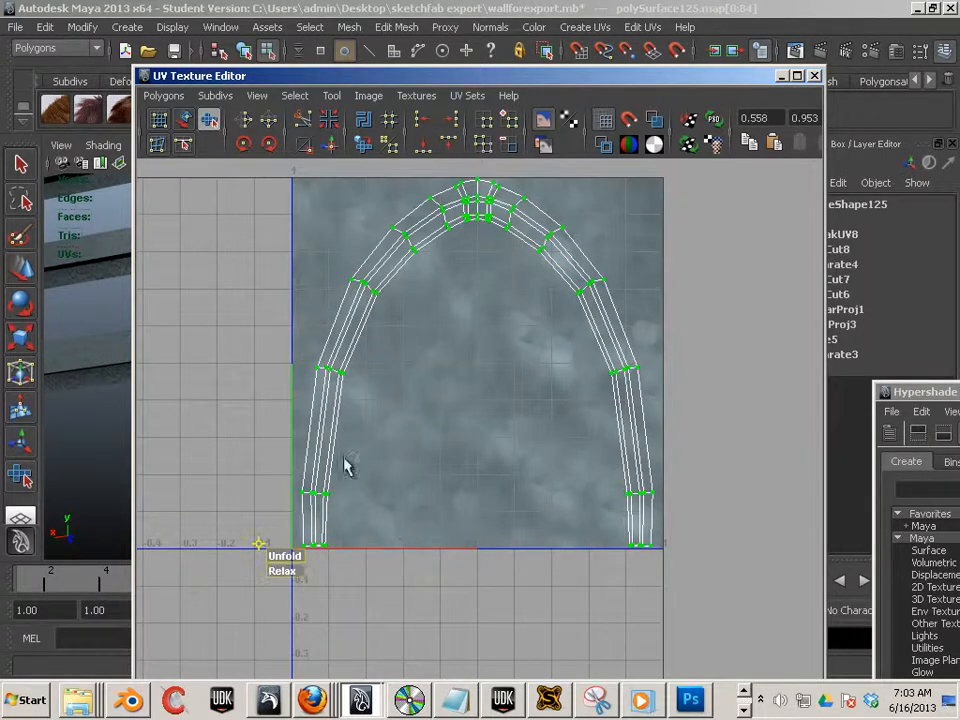
- Inspect the unfolded frame arch's texture from several angles in the viewport
left_click_drag(454, 77, 836, 170)
right_click_drag(390, 395, 212, 388, "alt")
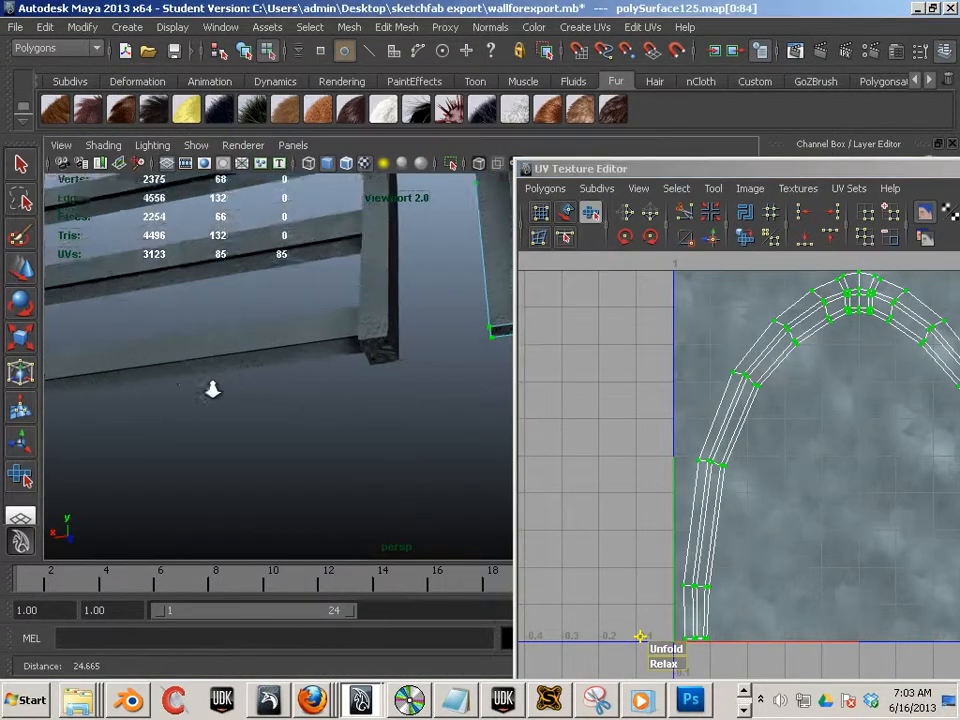
left_click_drag(212, 388, 350, 410, "alt")
right_click_drag(350, 410, 167, 375, "alt")
left_click_drag(167, 375, 356, 414, "alt")
right_click_drag(356, 414, 238, 339, "alt")
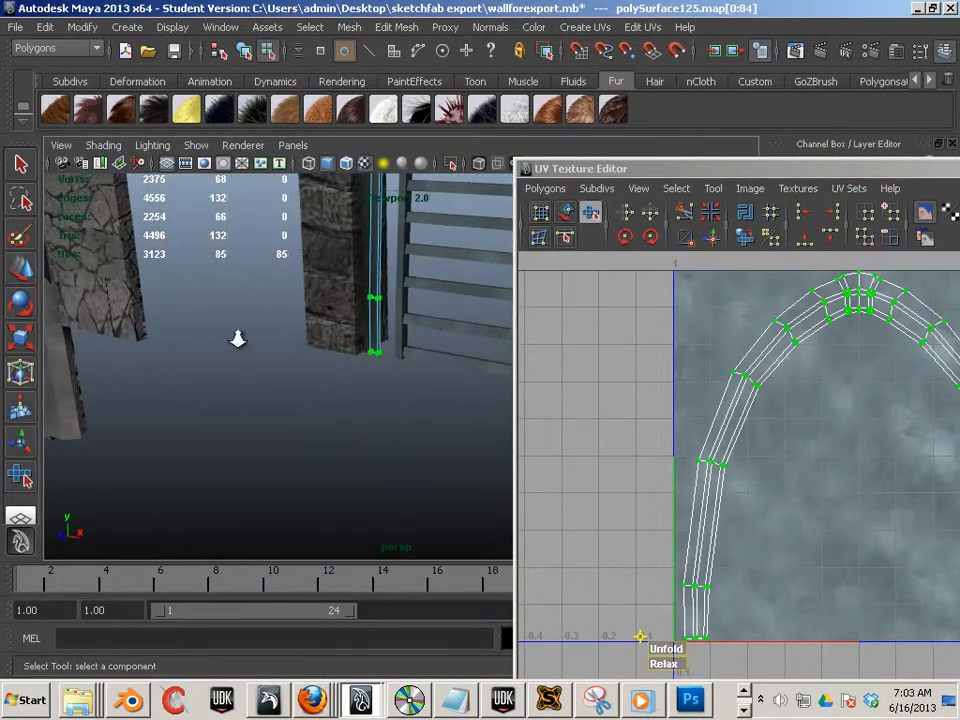
middle_click_drag(238, 339, 122, 450, "alt")
left_click_drag(138, 448, 296, 401, "alt")
- Select all the door pieces and combine them back into a single mesh
key("F8")
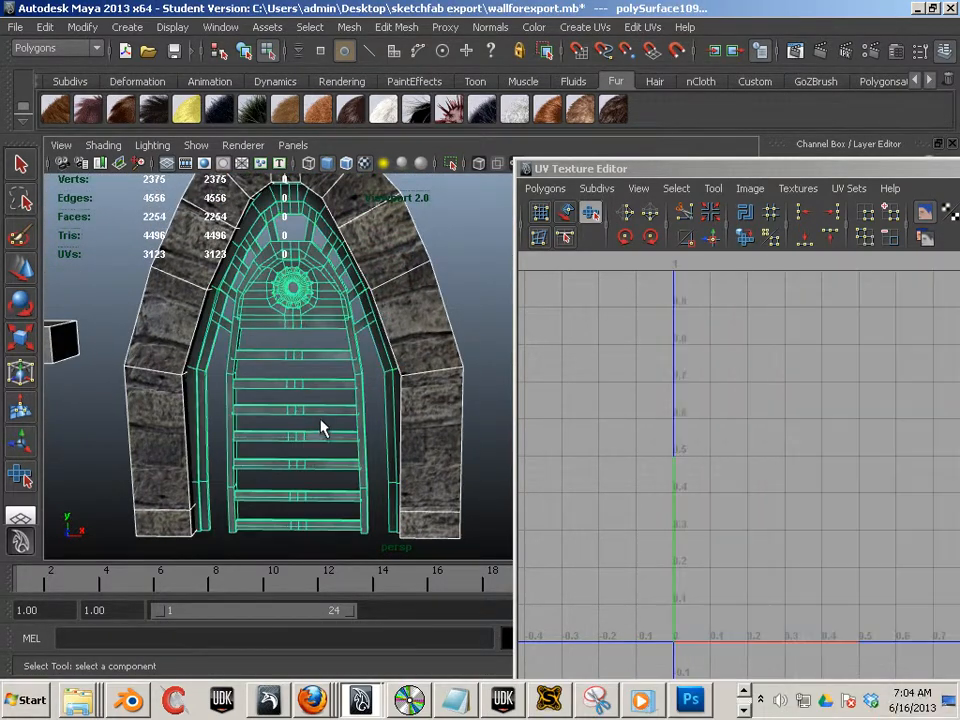
left_click(89, 294)
left_click(21, 269)
scroll(292, 327, "down", 5)
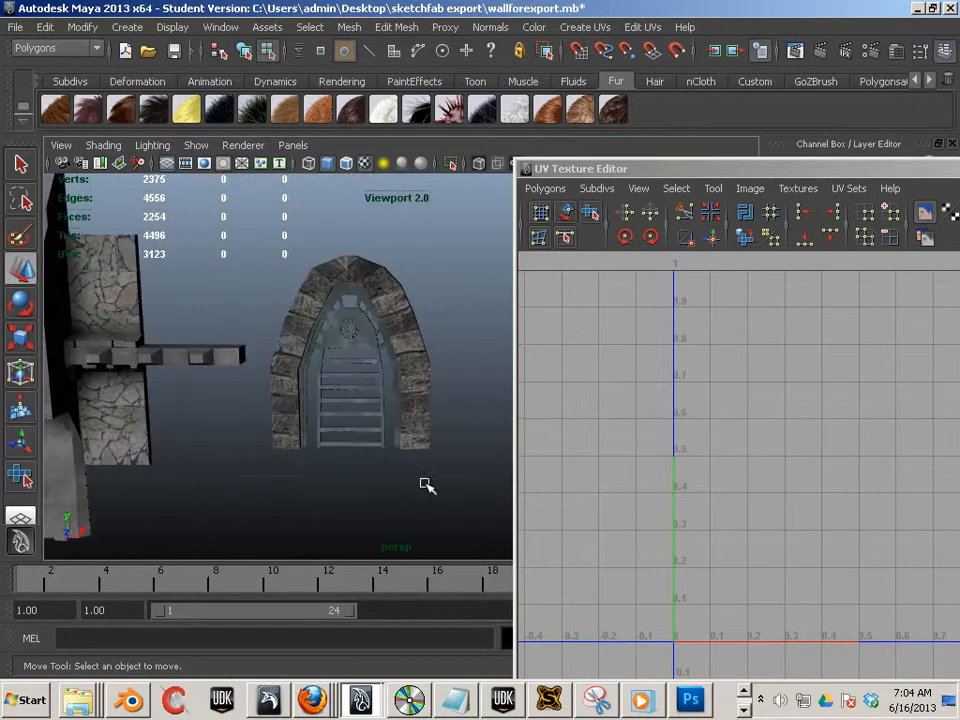
left_click_drag(476, 484, 271, 278)
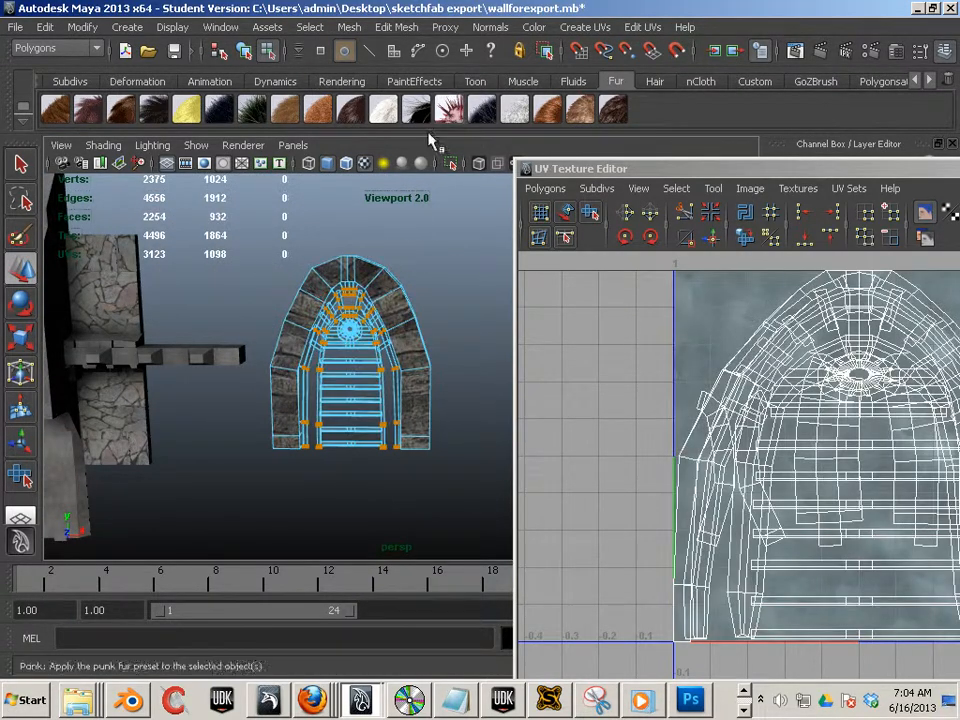
left_click(452, 258)
left_click_drag(451, 245, 261, 491)
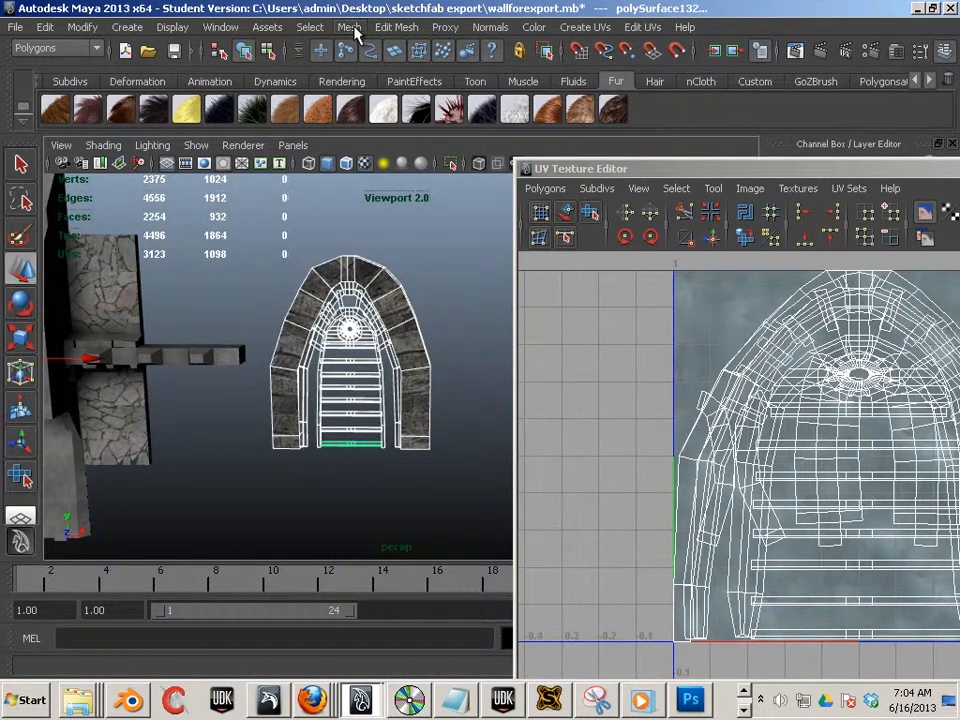
left_click(352, 30)
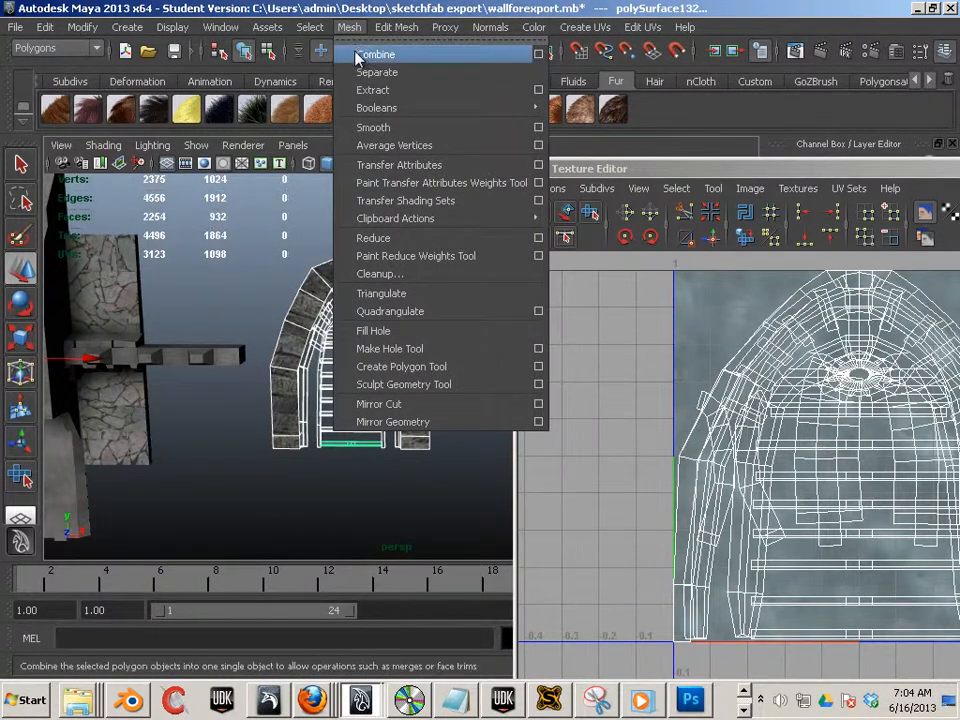
left_click(376, 55)
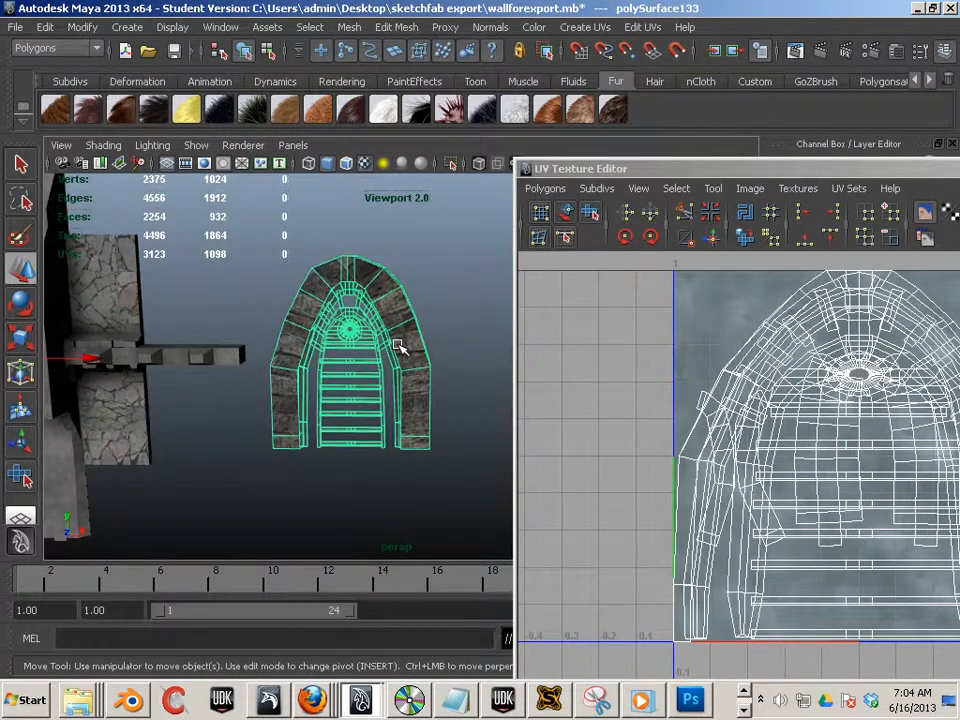
- Inspect the combined door mesh up close and review its existing UV sets
scroll(399, 346, "up", 8)
left_click_drag(238, 408, 268, 370, "alt")
middle_click_drag(268, 370, 311, 416, "alt")
right_click_drag(311, 416, 186, 389, "alt")
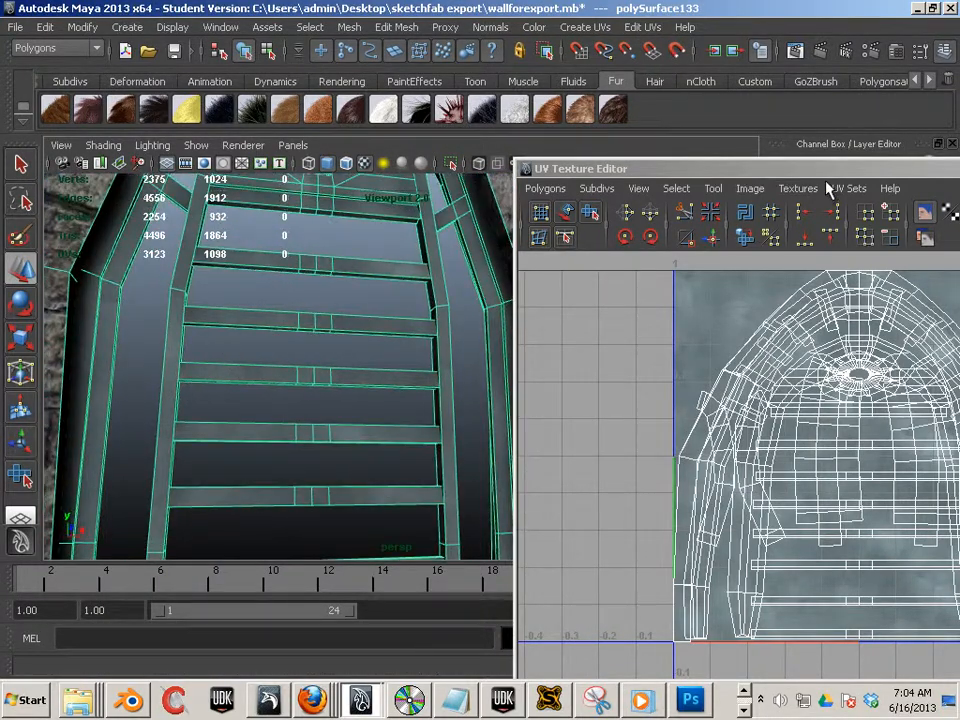
left_click_drag(826, 166, 820, 164)
left_click(391, 363)
left_click_drag(362, 380, 268, 386, "alt")
right_click_drag(325, 393, 440, 414, "alt")
middle_click_drag(212, 416, 332, 386, "alt")
right_click_drag(340, 387, 131, 388, "alt")
middle_click_drag(227, 411, 233, 332, "alt")
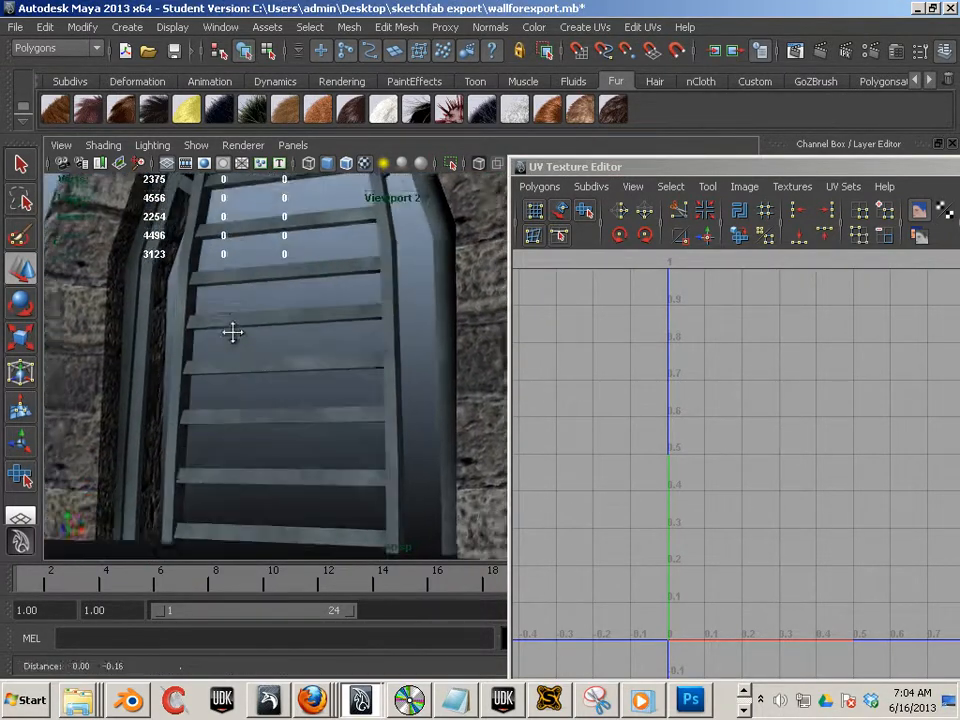
left_click_drag(232, 332, 270, 366, "alt")
left_click(356, 347)
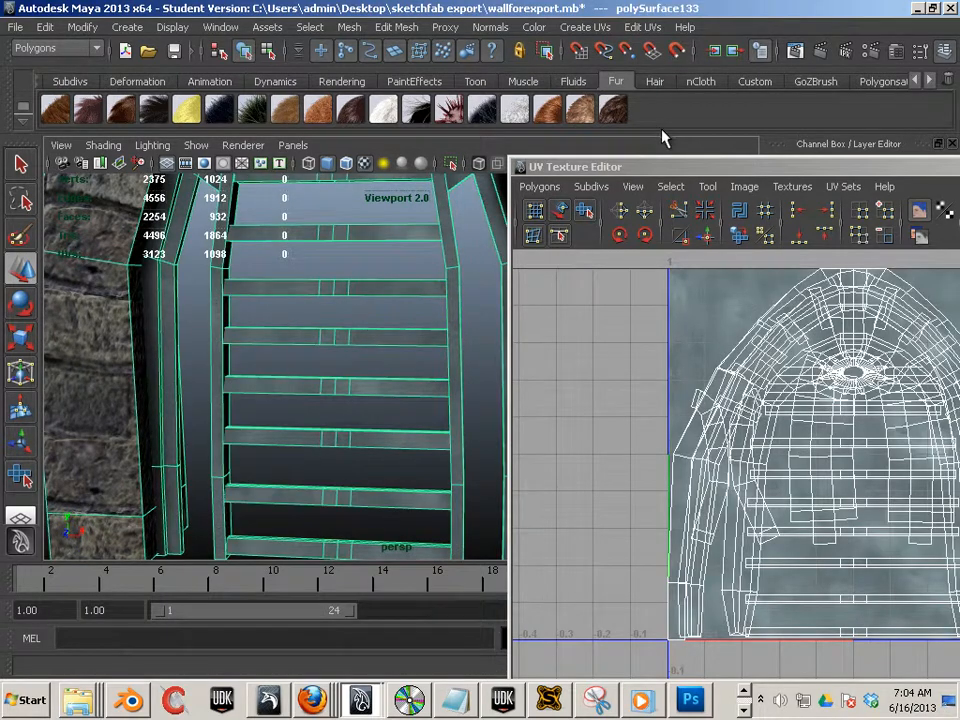
left_click_drag(670, 175, 223, 183)
left_click(394, 194)
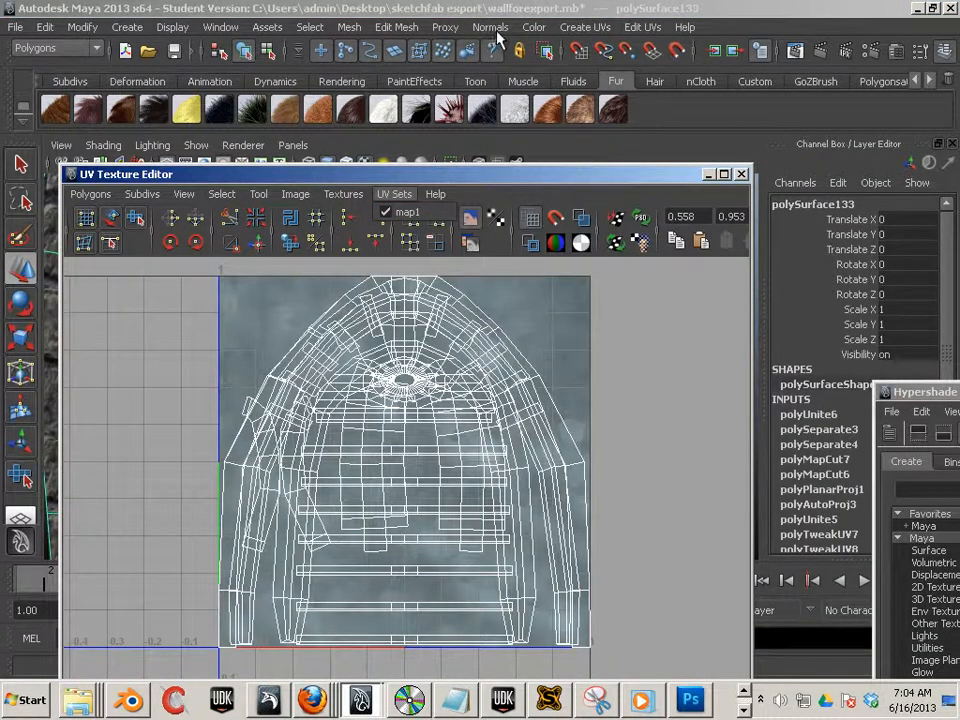
- Copy the combined door's UVs into a new UV set named map2
left_click(582, 28)
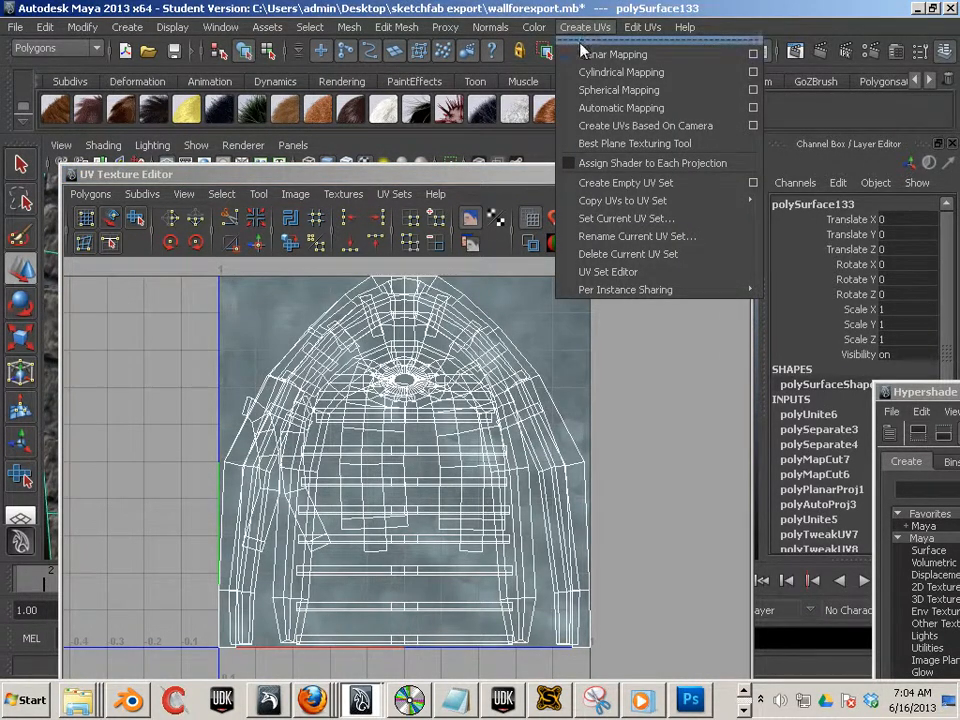
mouse_move(607, 202)
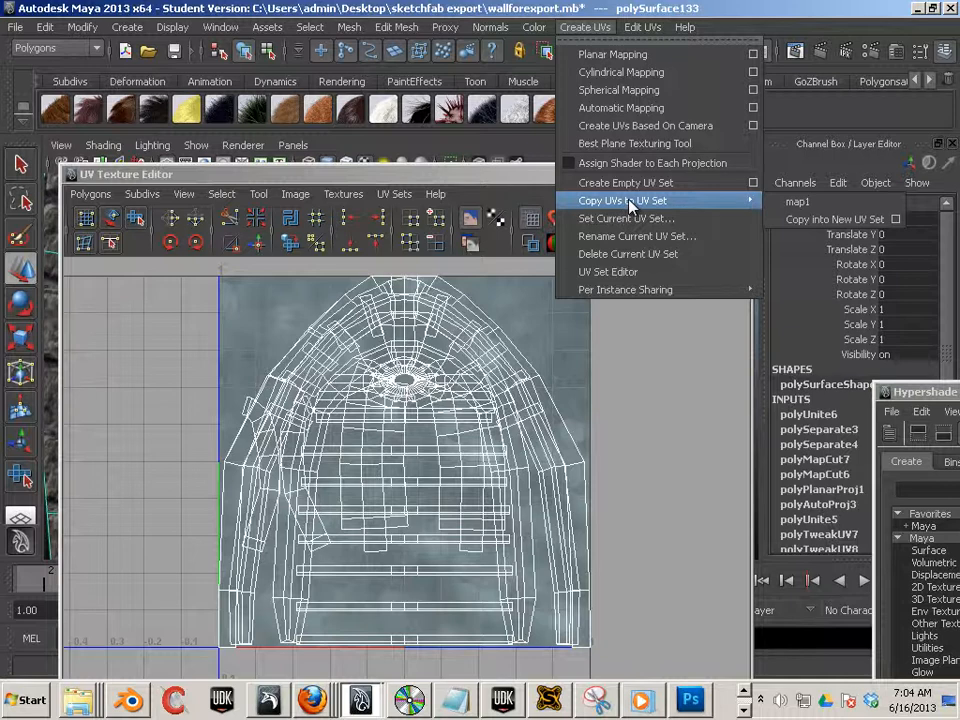
left_click(896, 219)
left_click_drag(316, 225, 186, 228)
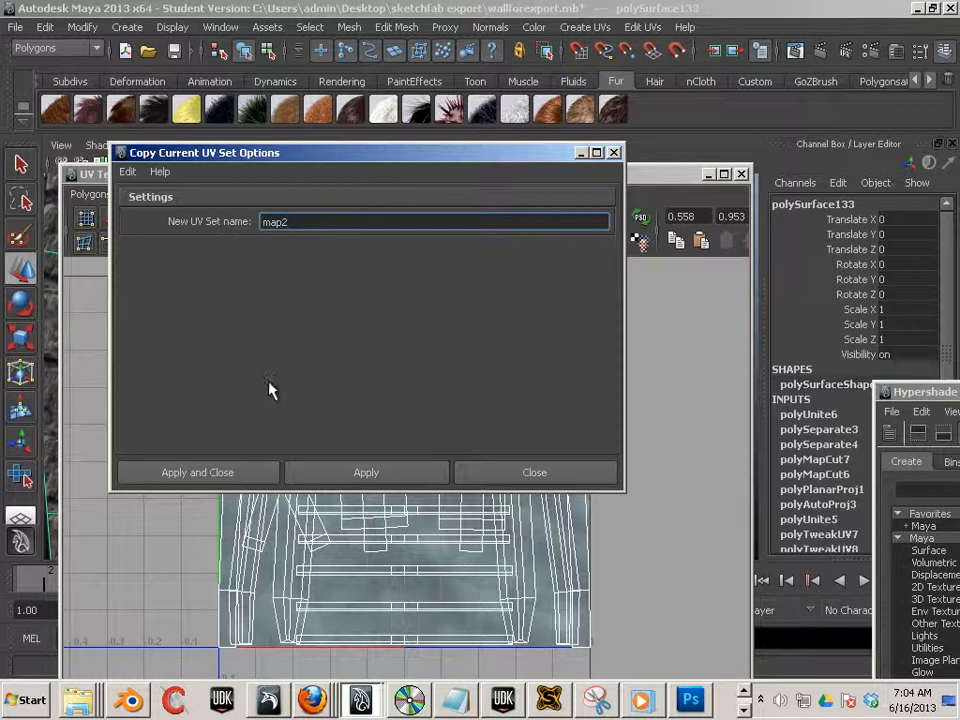
left_click(357, 472)
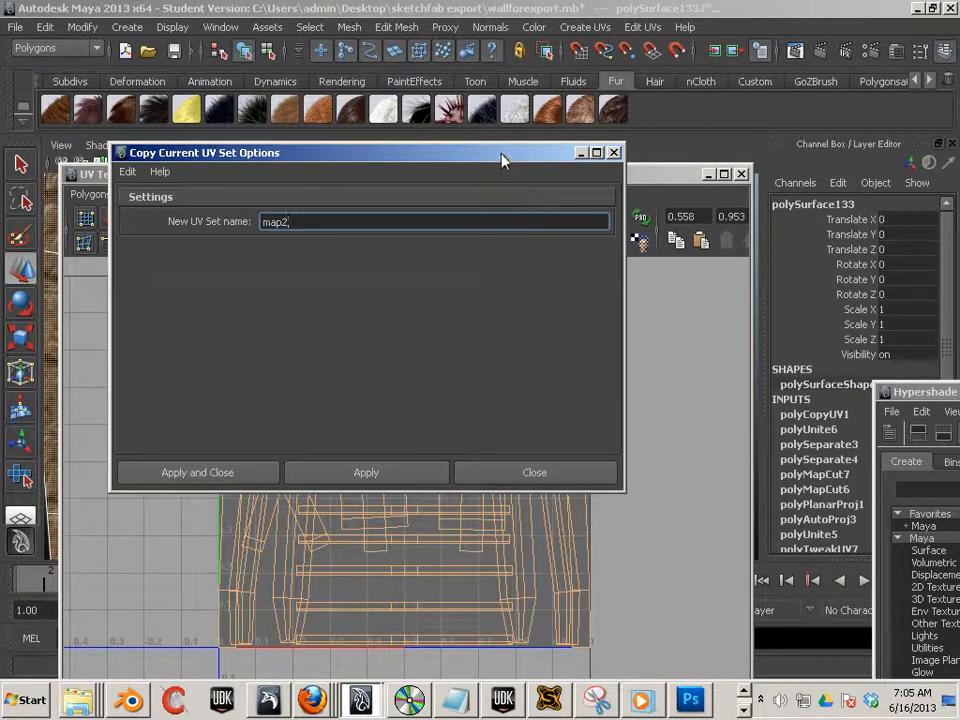
- Switch the UV editor from map1 to map2, making map2 the current UV set
left_click_drag(503, 160, 959, 232)
left_click(394, 194)
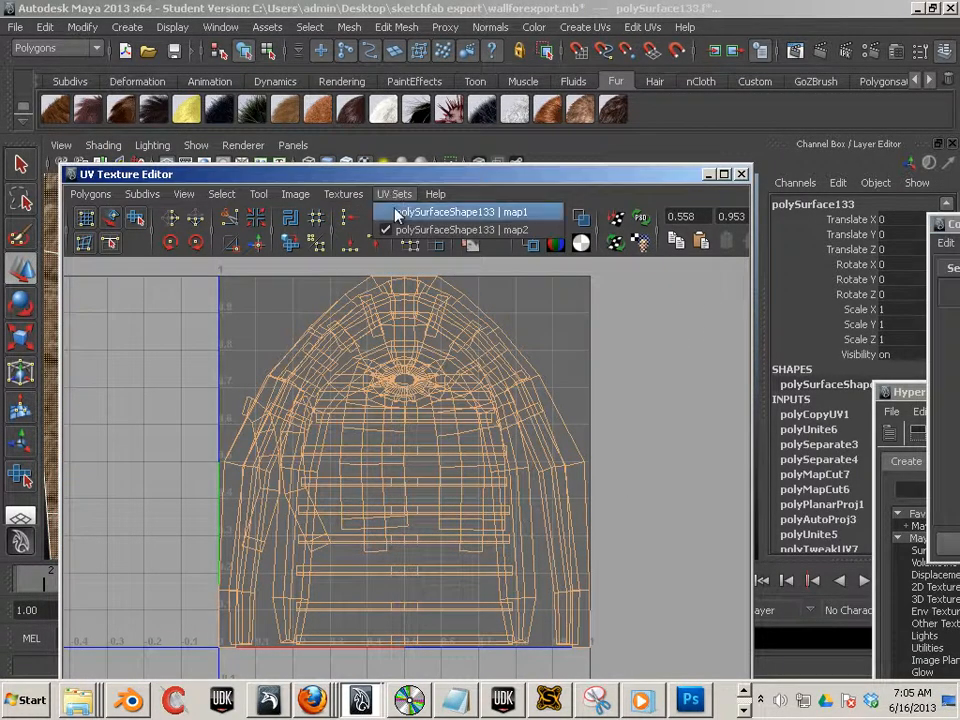
left_click(398, 213)
left_click(394, 194)
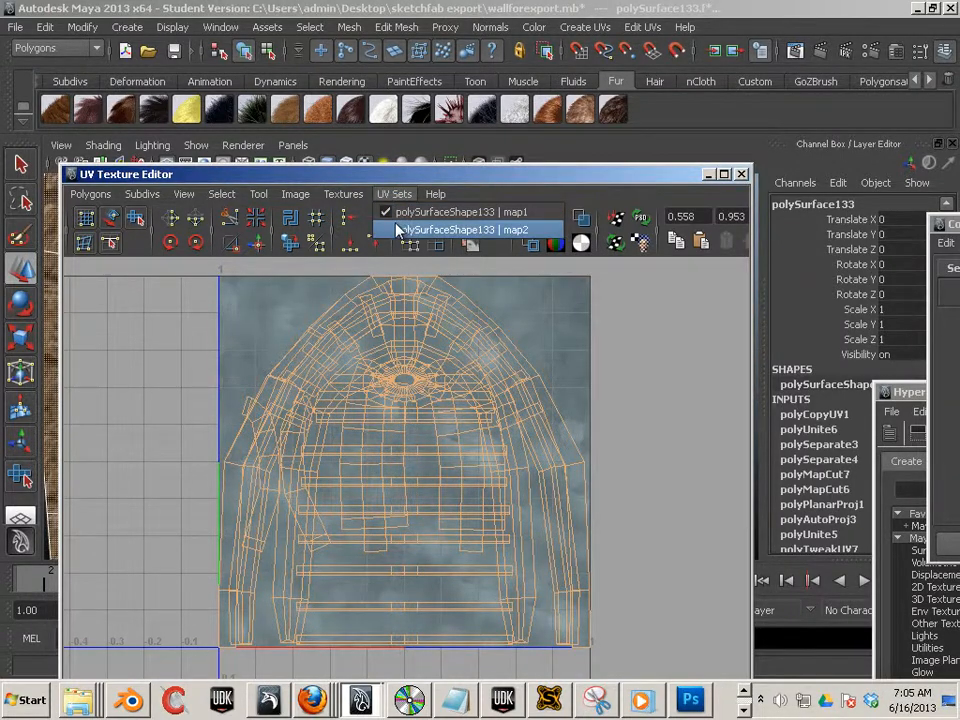
left_click(385, 231)
left_click_drag(481, 174, 838, 111)
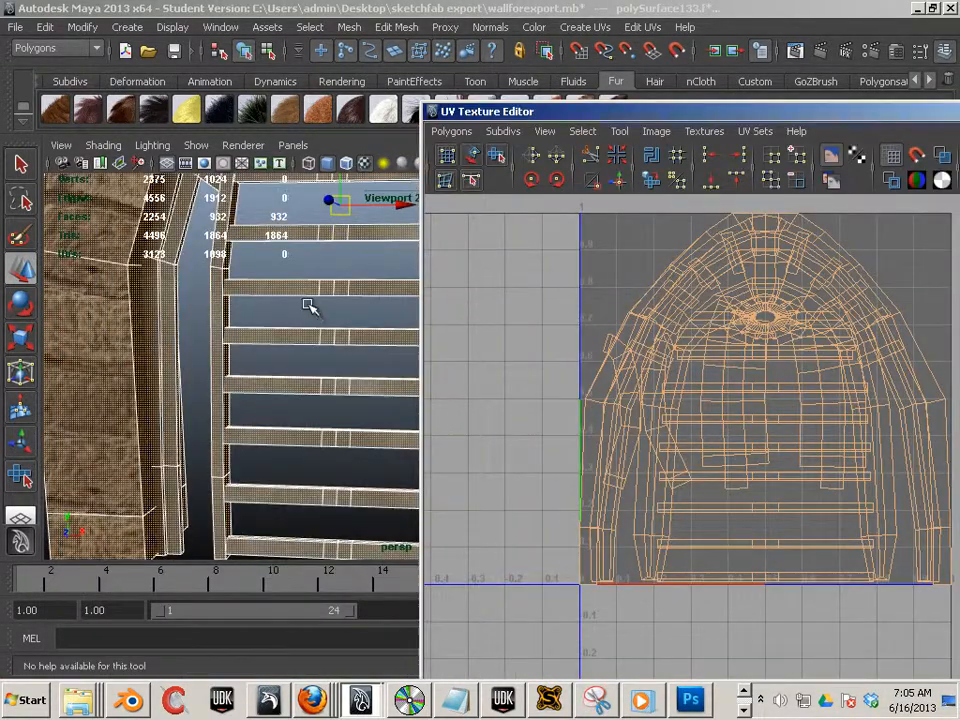
scroll(311, 300, "down", 3)
key("F8")
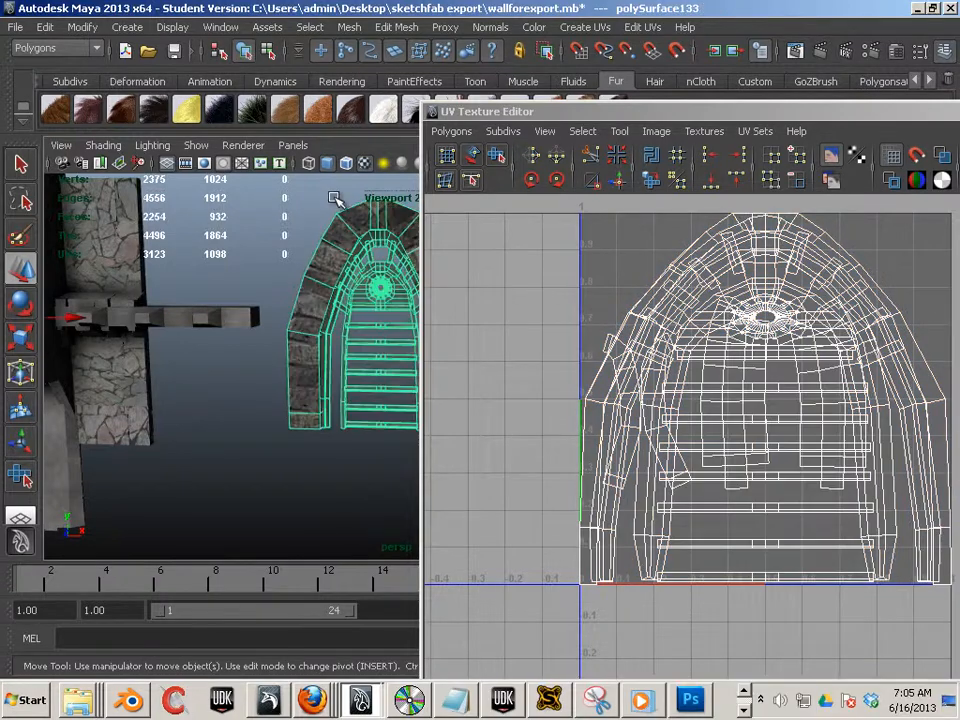
- Apply Automatic Mapping to the combined door mesh on the map2 UV set
left_click(584, 27)
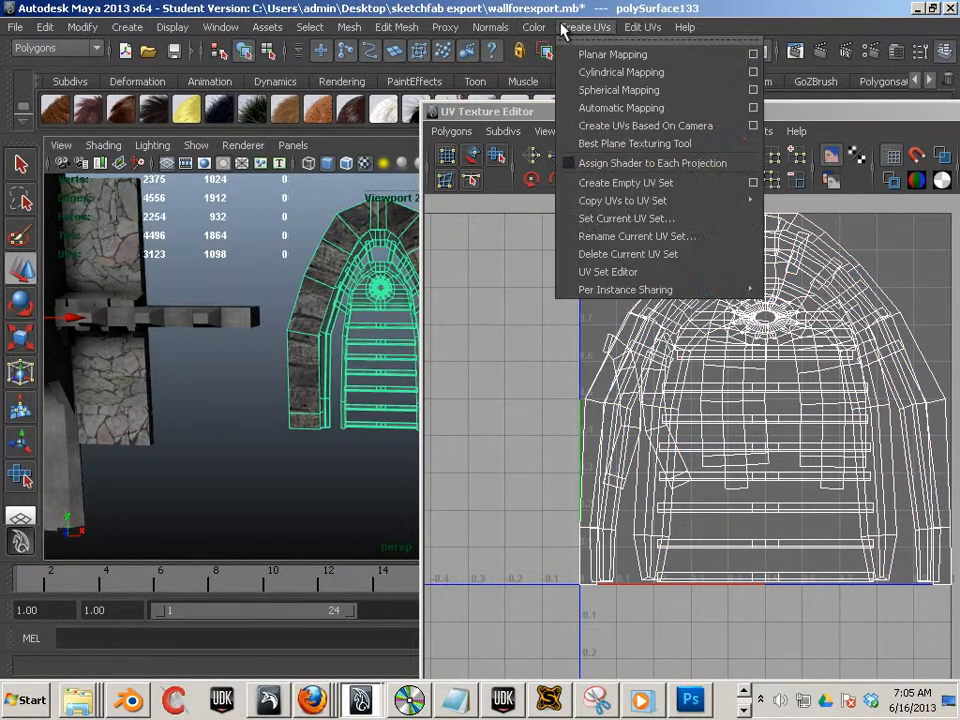
left_click(603, 108)
left_click(603, 108)
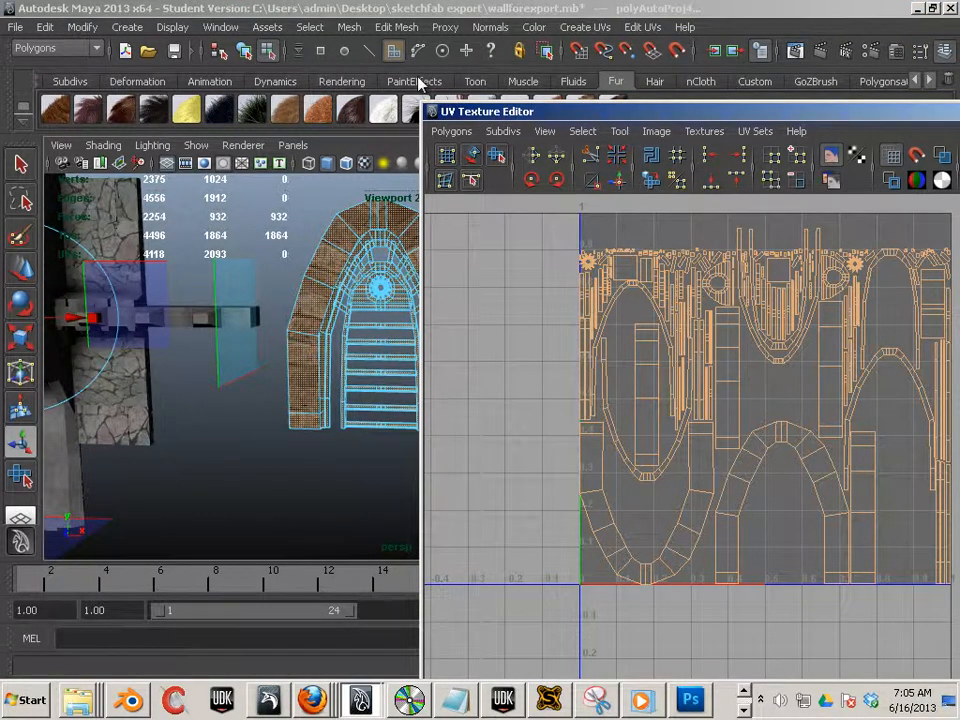
- Lay out the auto-mapped map2 UVs using Layout with the 128 Map shell spacing preset
left_click_drag(560, 111, 270, 56)
scroll(460, 253, "up", 2)
scroll(460, 250, "down", 3)
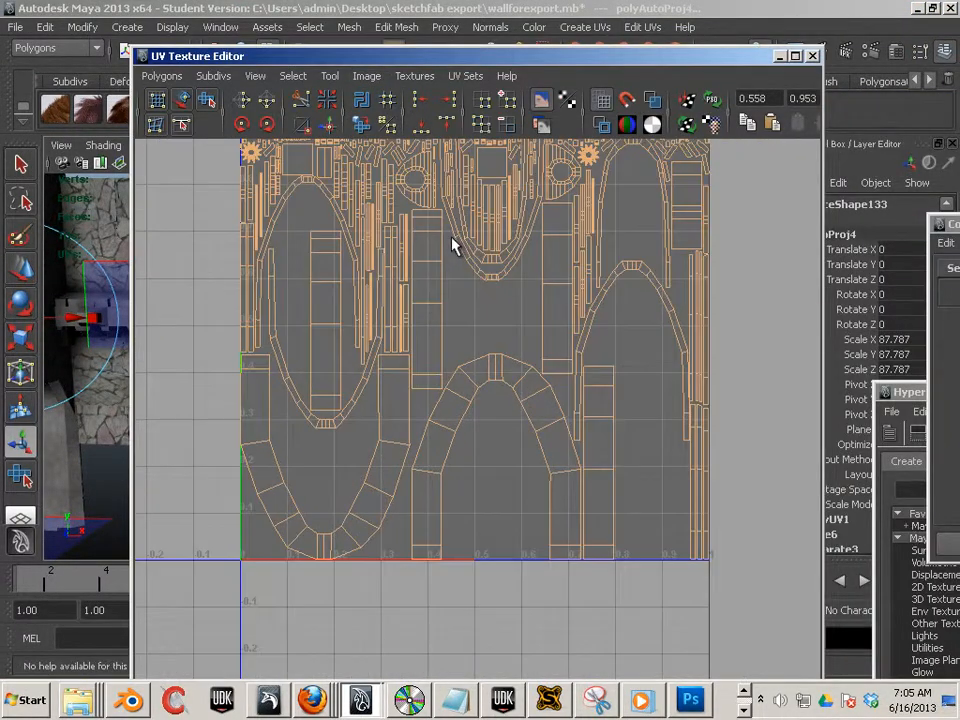
scroll(460, 230, "up", 1)
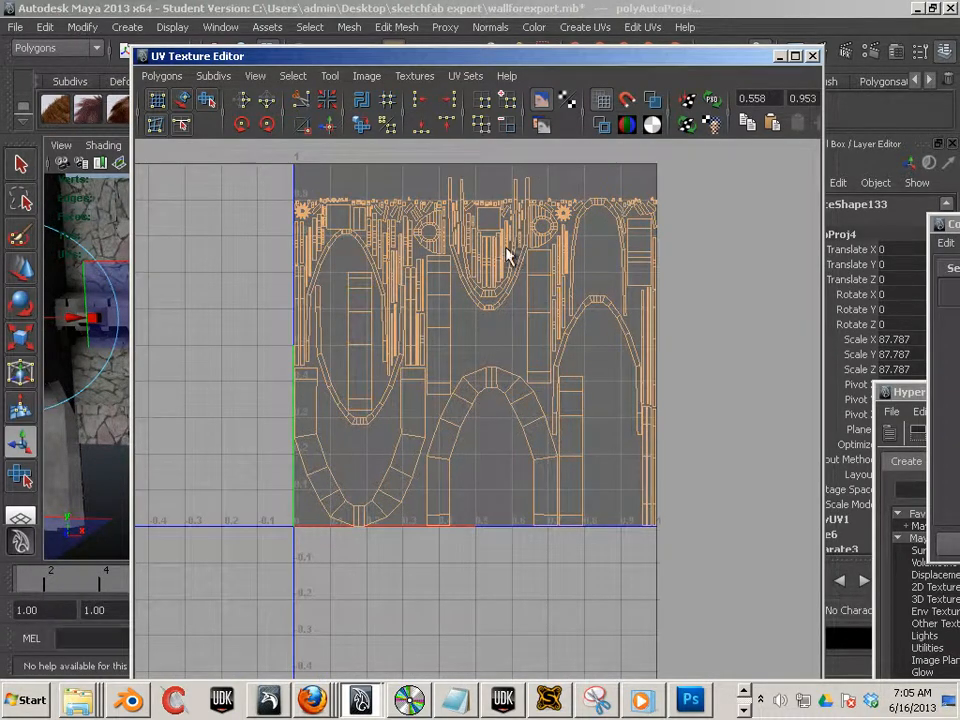
left_click(179, 80)
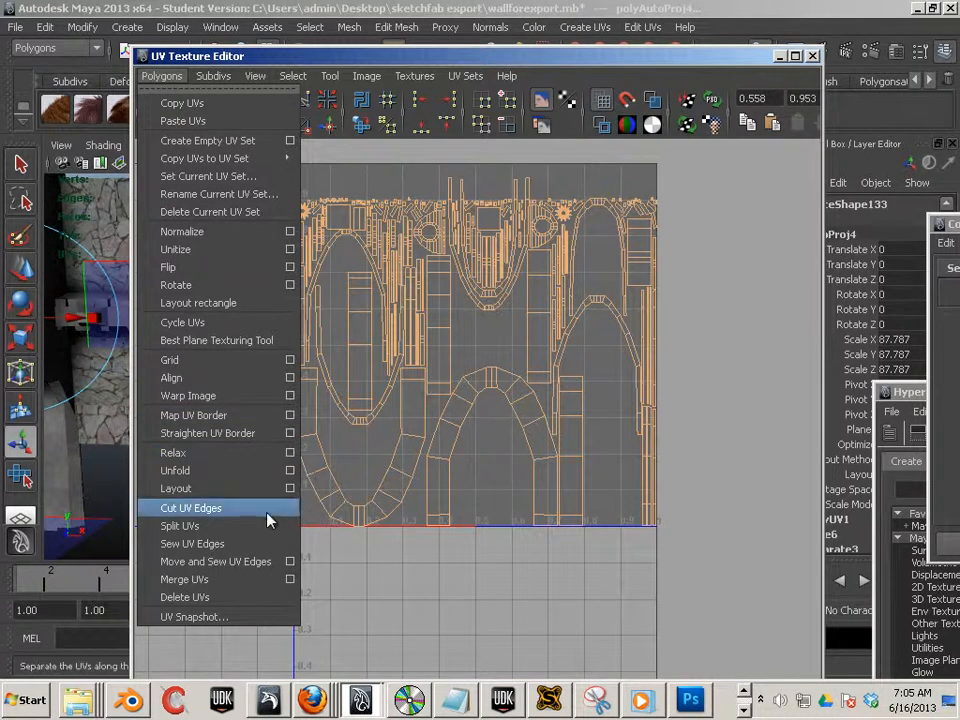
left_click(287, 490)
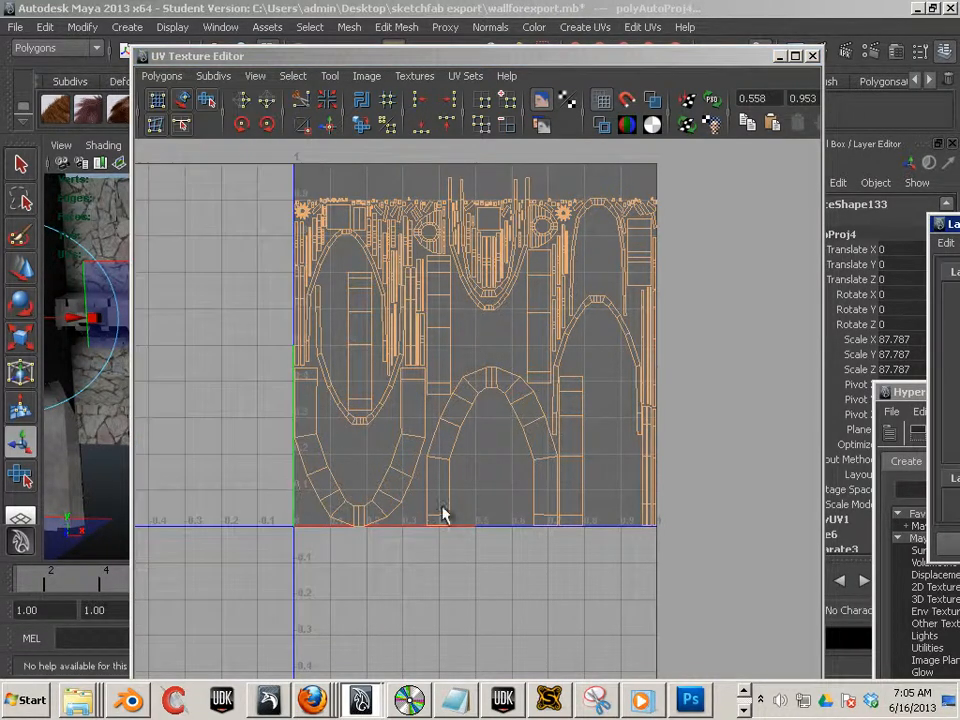
scroll(540, 348, "down", 8)
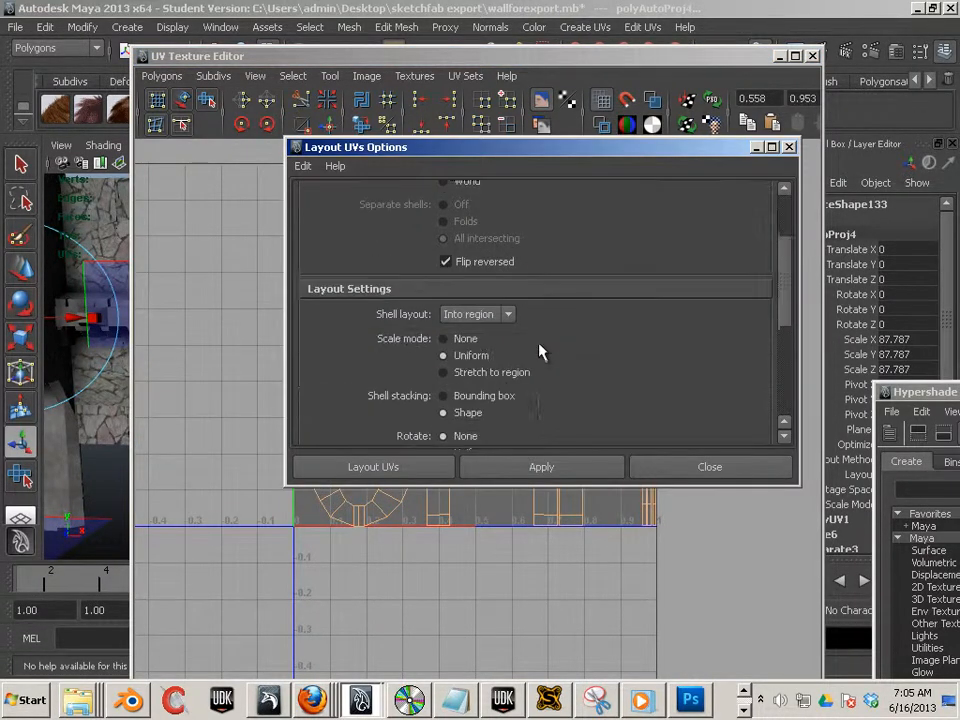
scroll(538, 345, "down", 2)
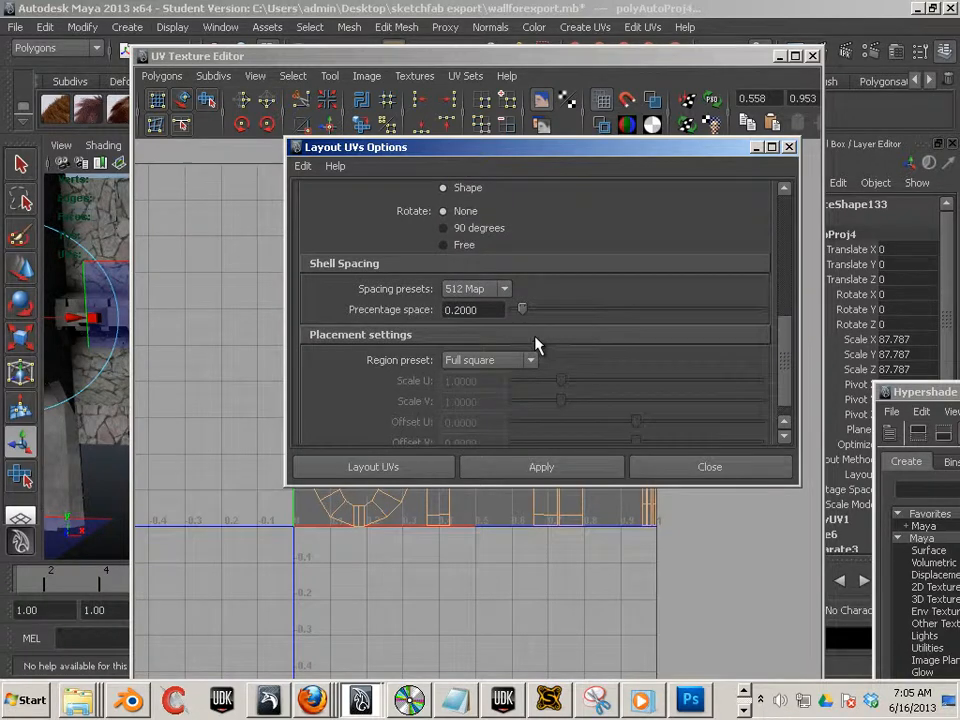
left_click(506, 290)
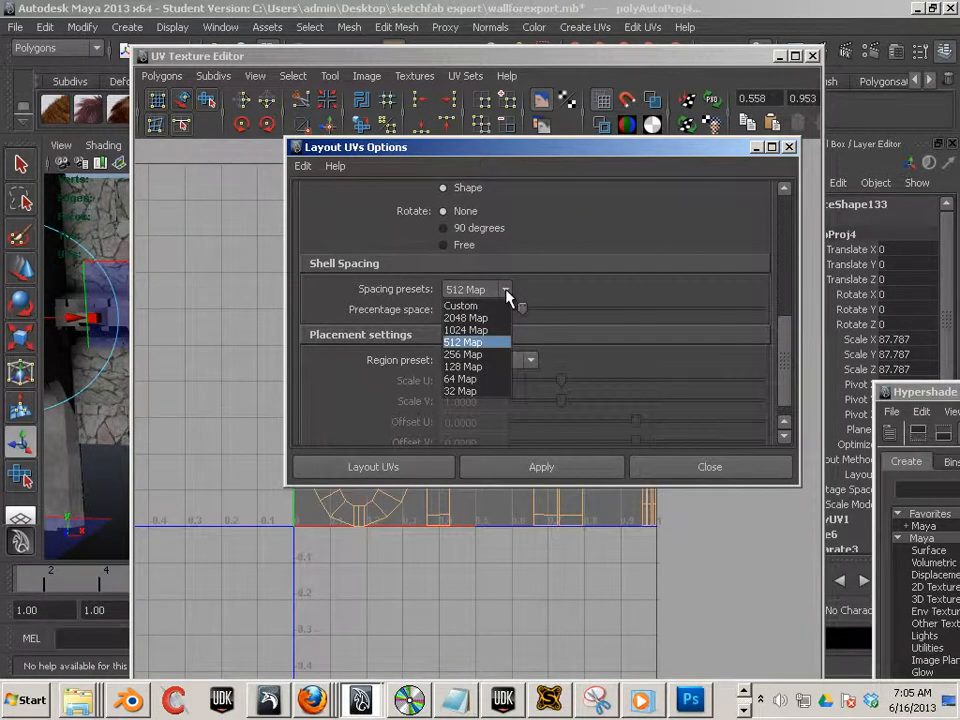
left_click(497, 366)
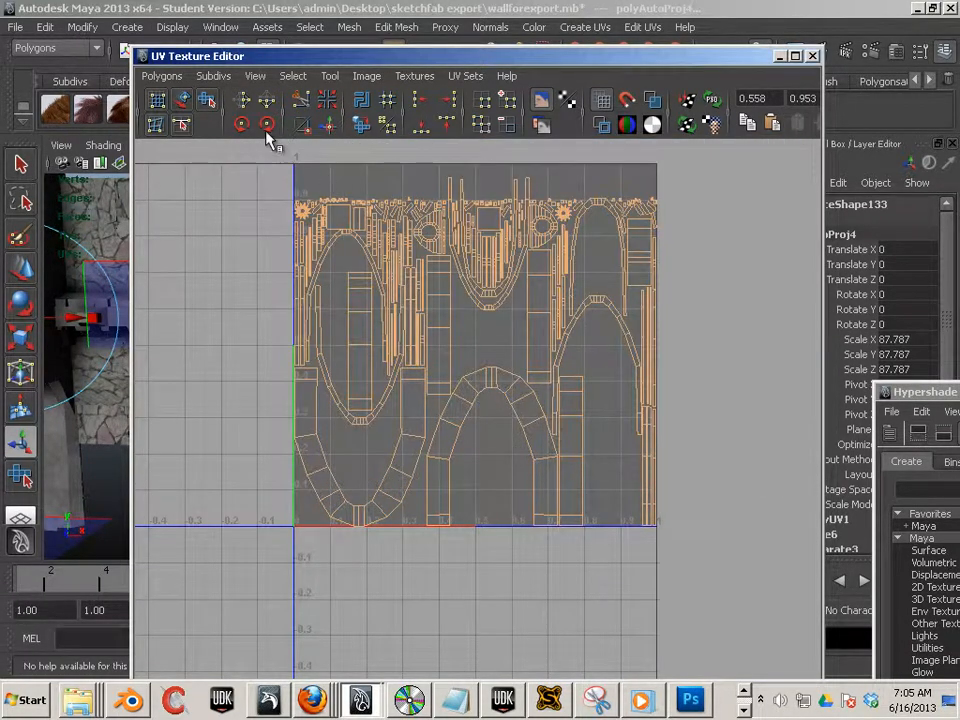
left_click(161, 76)
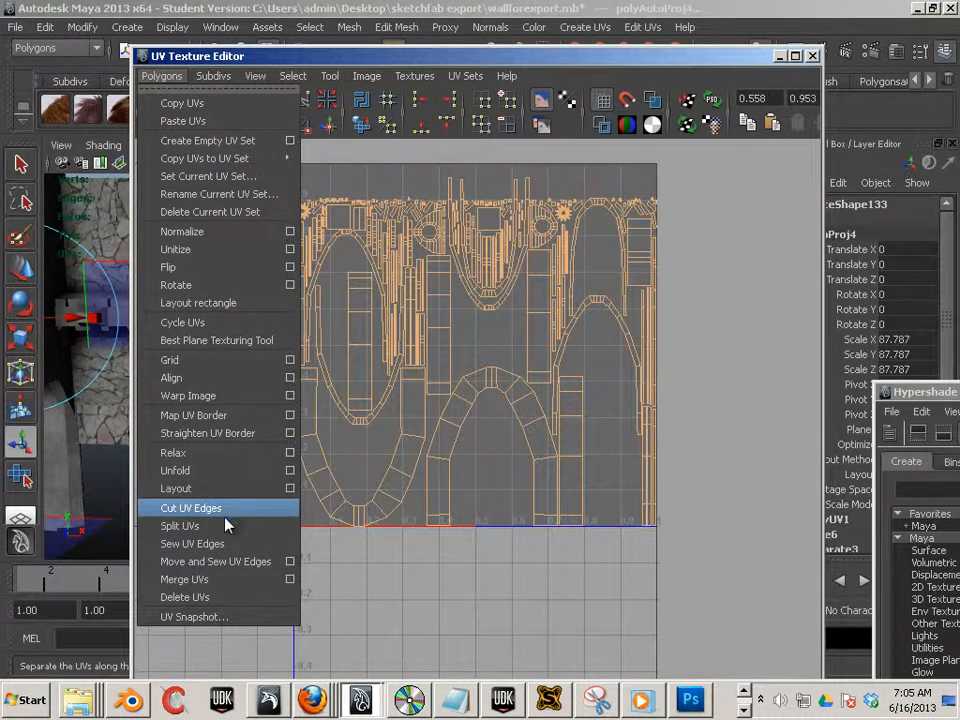
left_click(216, 488)
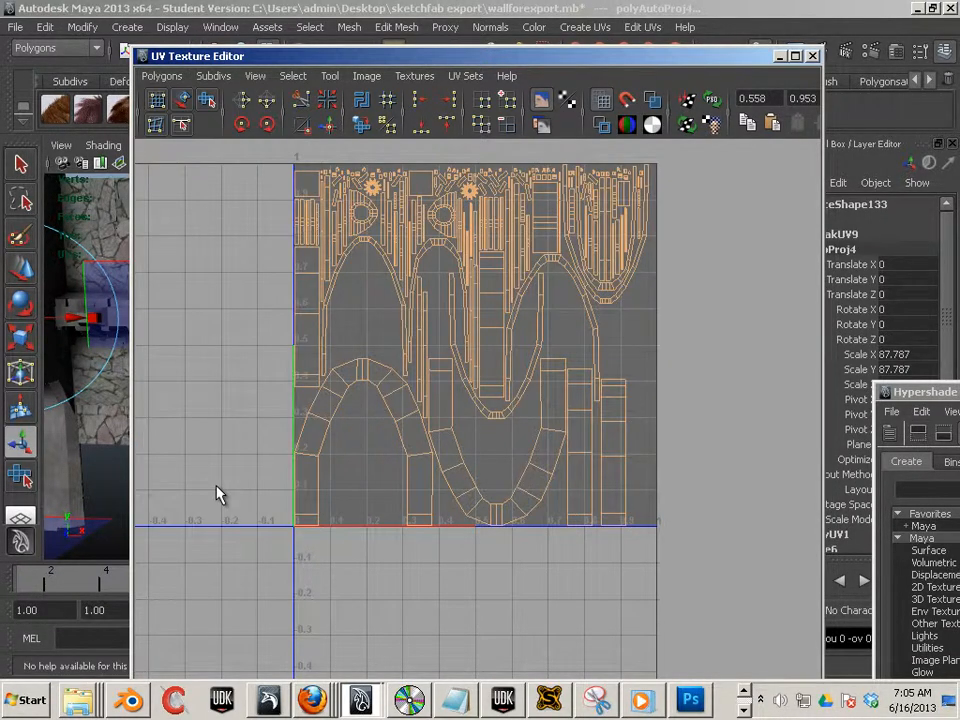
- Try to change the Layout shell spacing preset to 256 Map
scroll(310, 158, "down", 1)
scroll(337, 227, "up", 2)
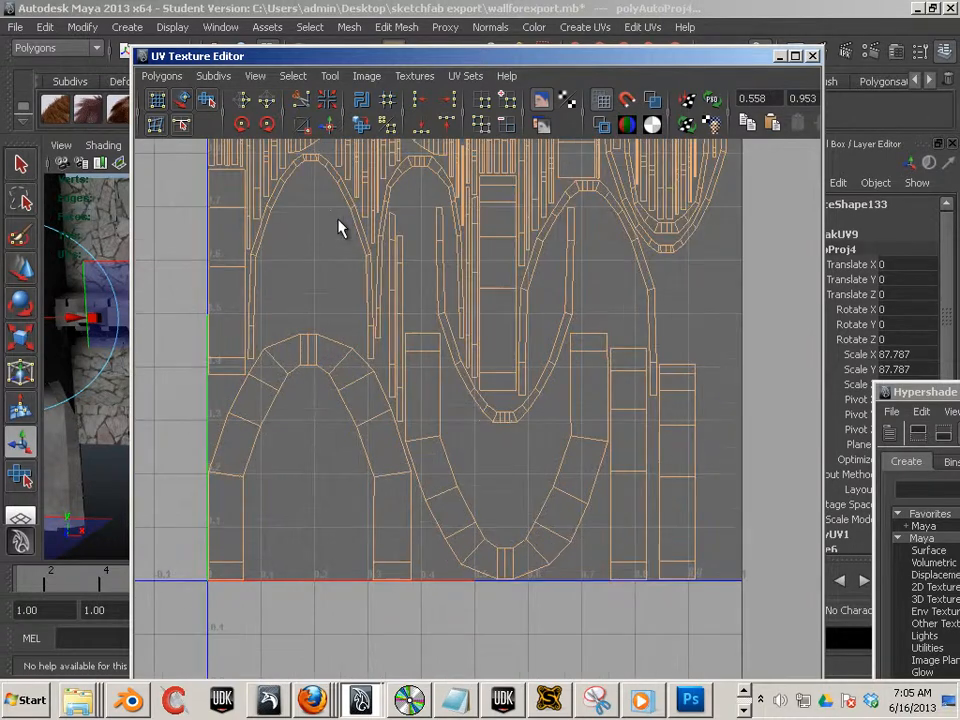
scroll(488, 340, "down", 2)
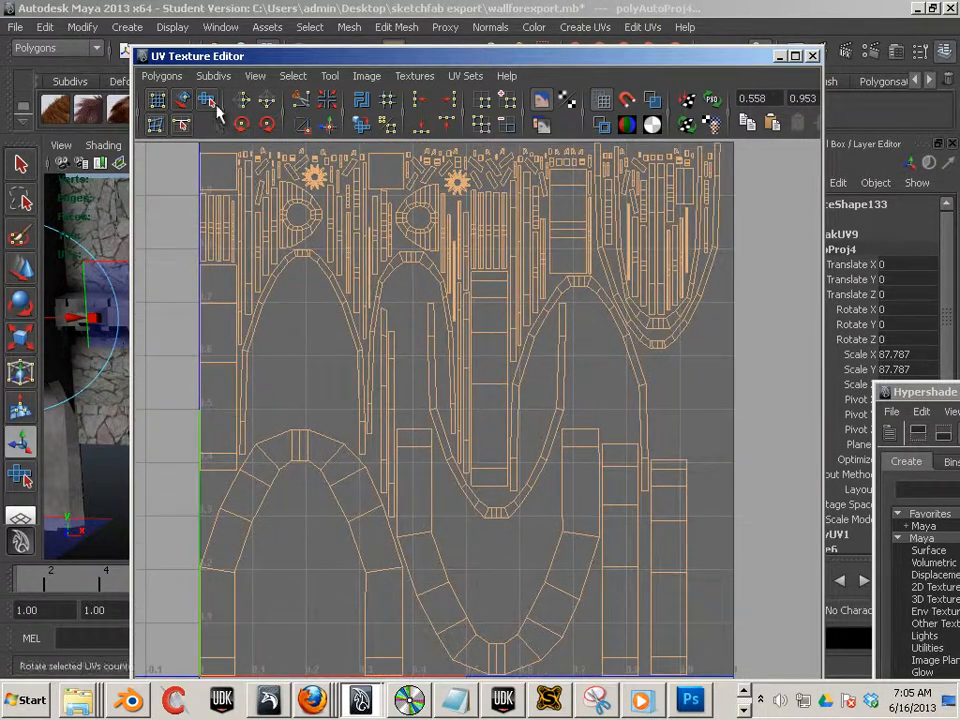
left_click(161, 76)
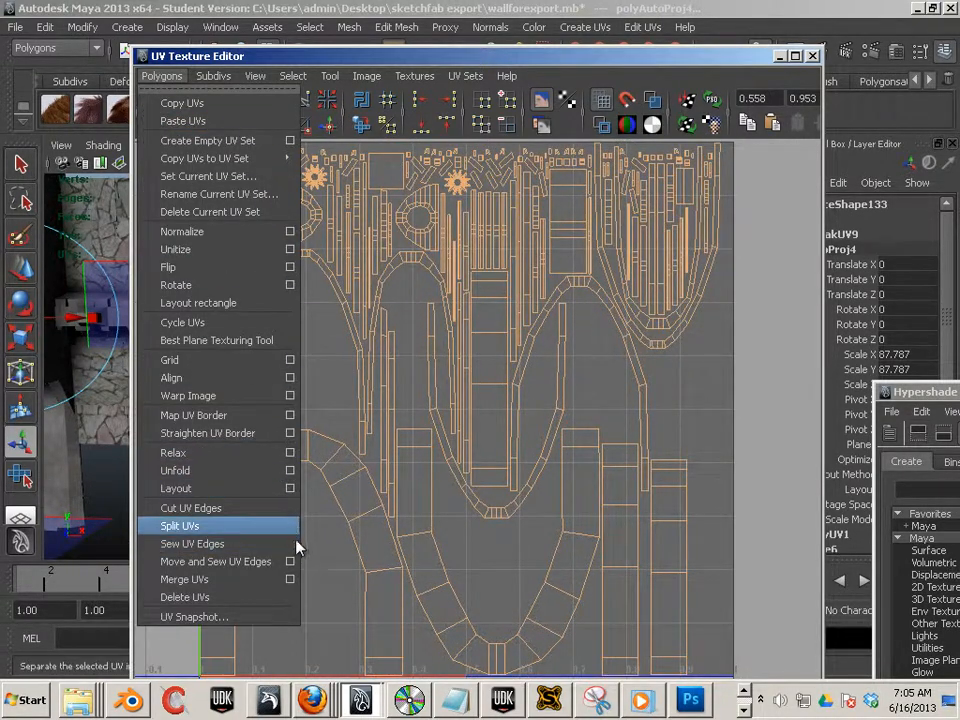
left_click(290, 488)
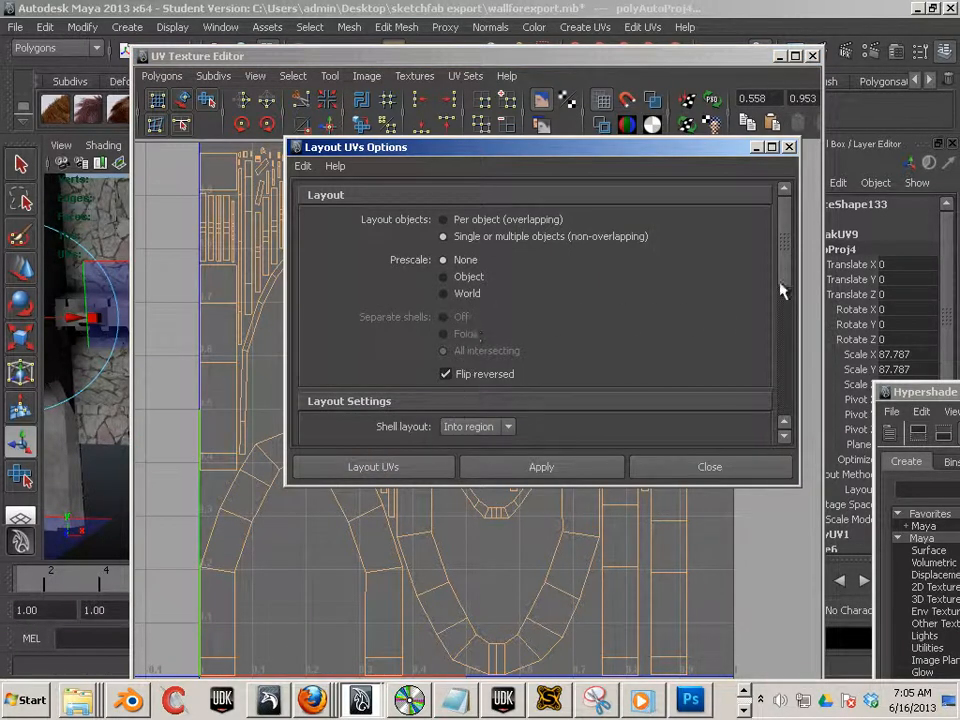
left_click_drag(788, 257, 806, 397)
left_click_drag(521, 292, 518, 294)
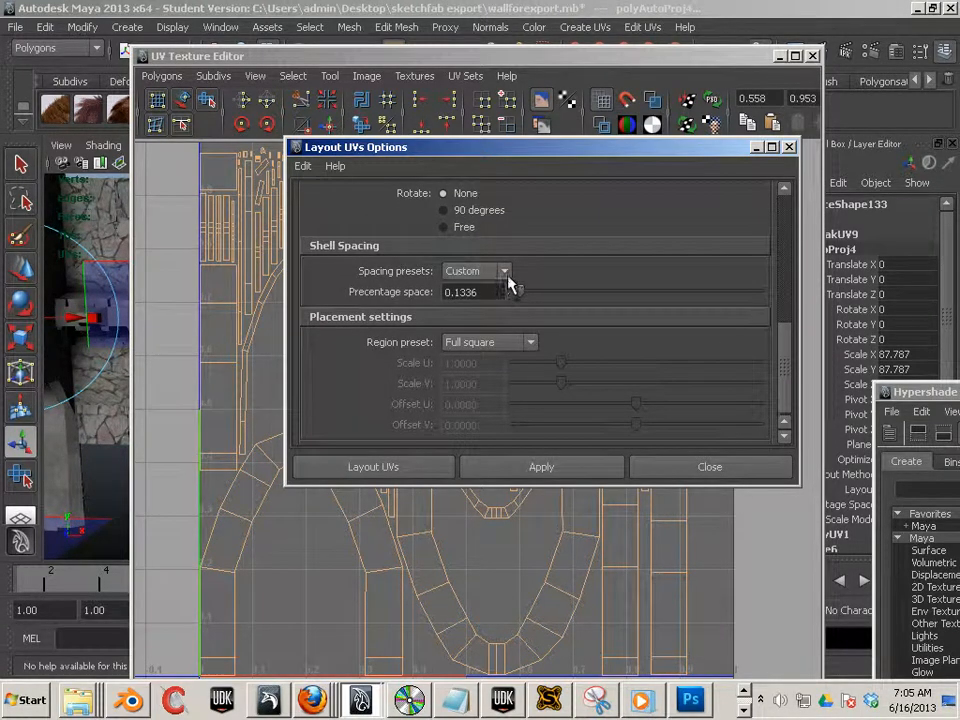
left_click(505, 274)
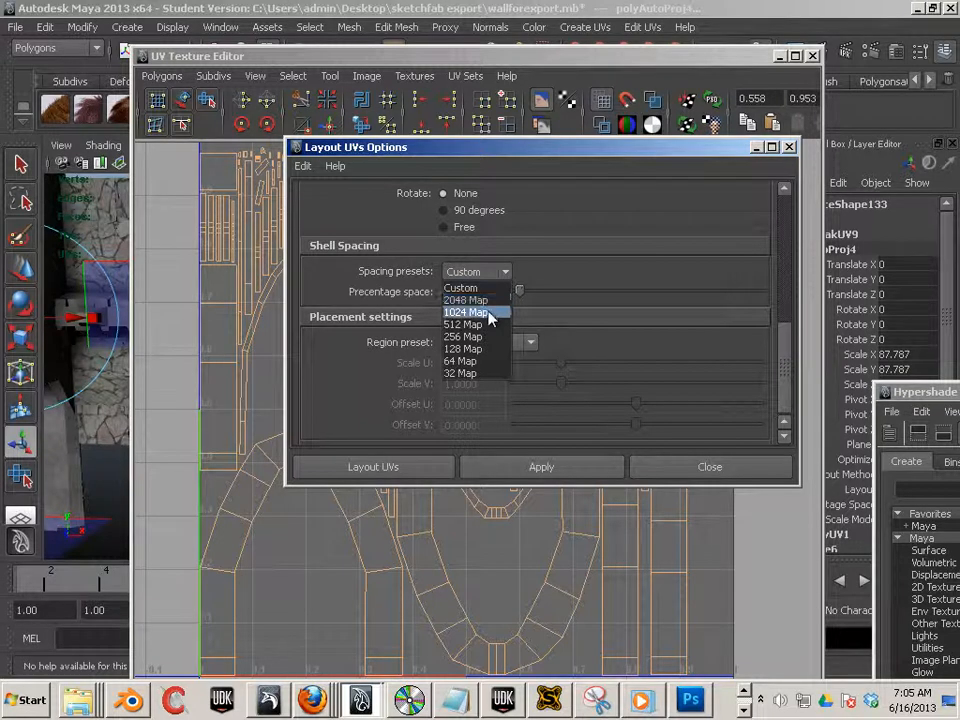
left_click(478, 337)
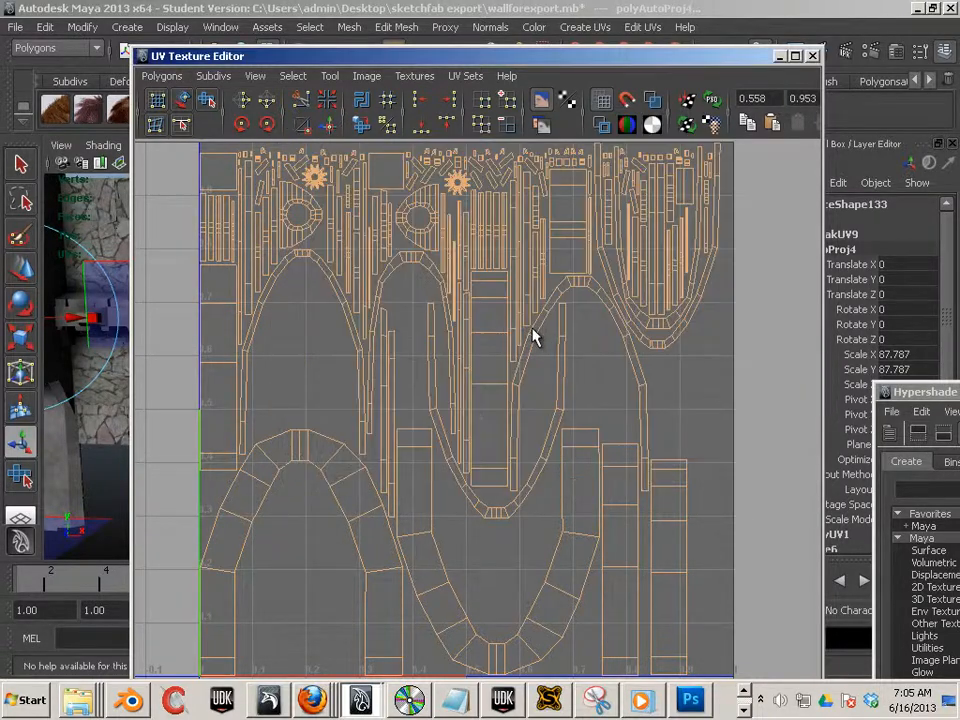
- Re-run Layout on the UVs with percentage spaces of 0.5534 and 1.2023
left_click(161, 76)
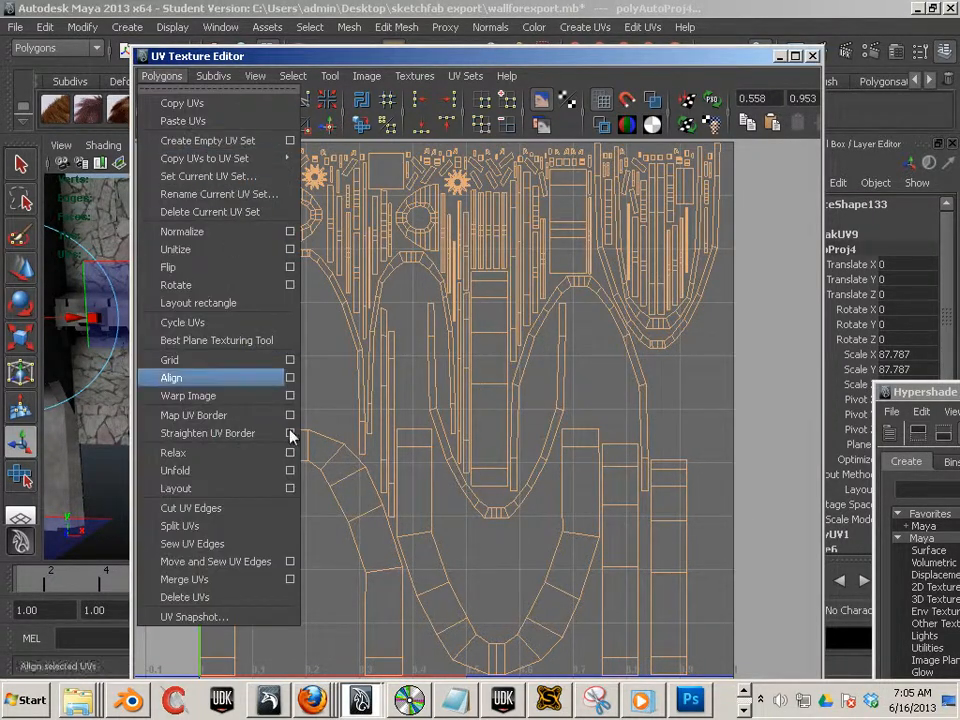
left_click(290, 488)
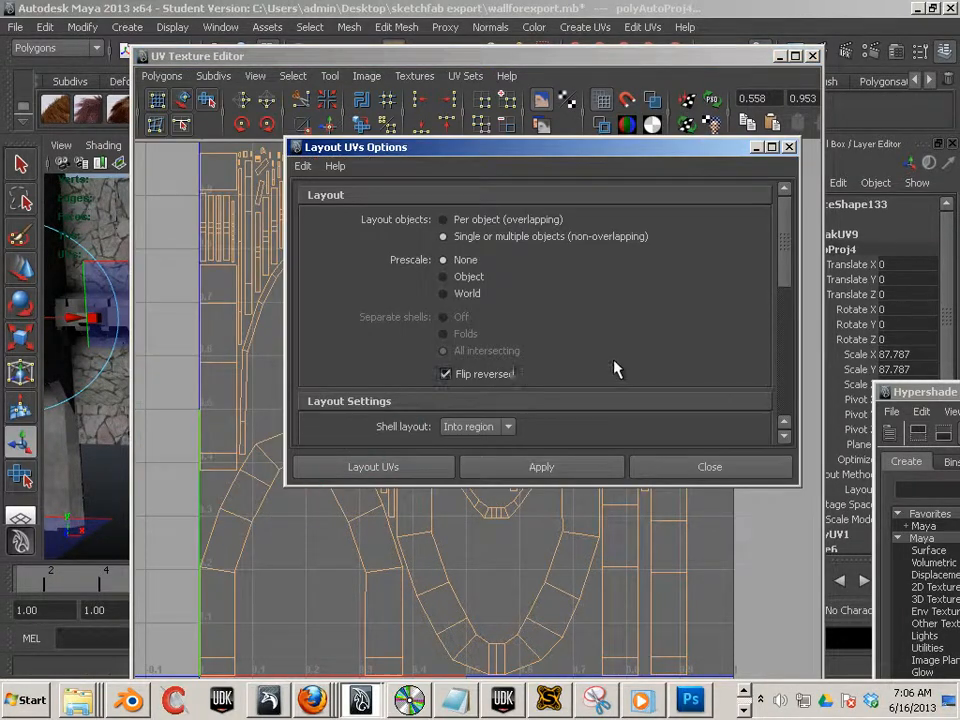
left_click_drag(789, 257, 790, 364)
scroll(642, 339, "down", 2)
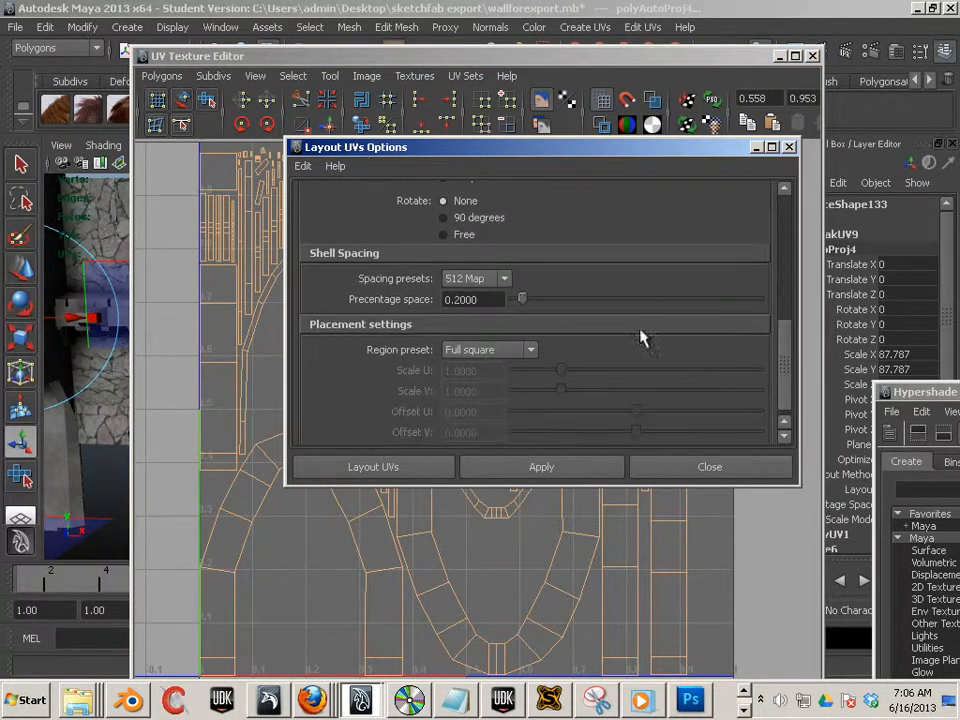
left_click_drag(525, 304, 541, 300)
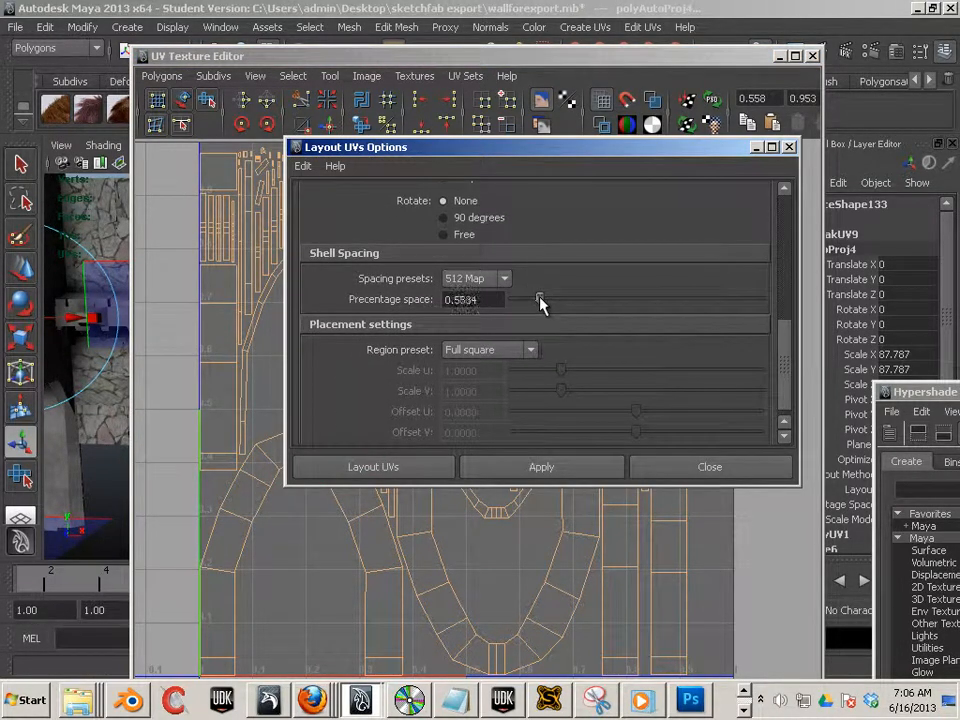
left_click(541, 467)
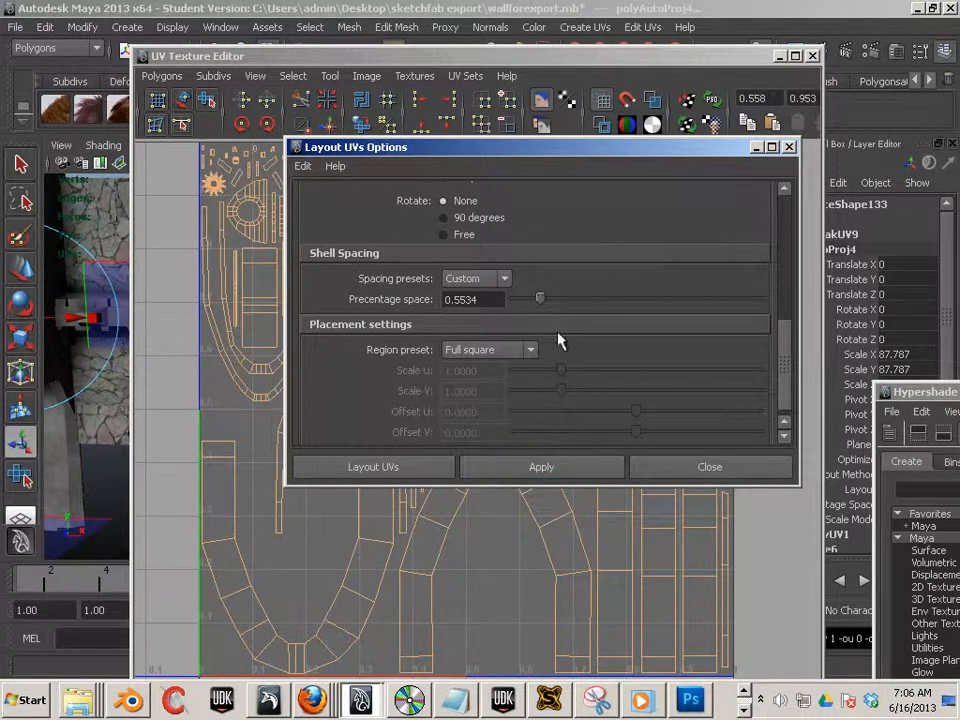
left_click_drag(541, 300, 572, 300)
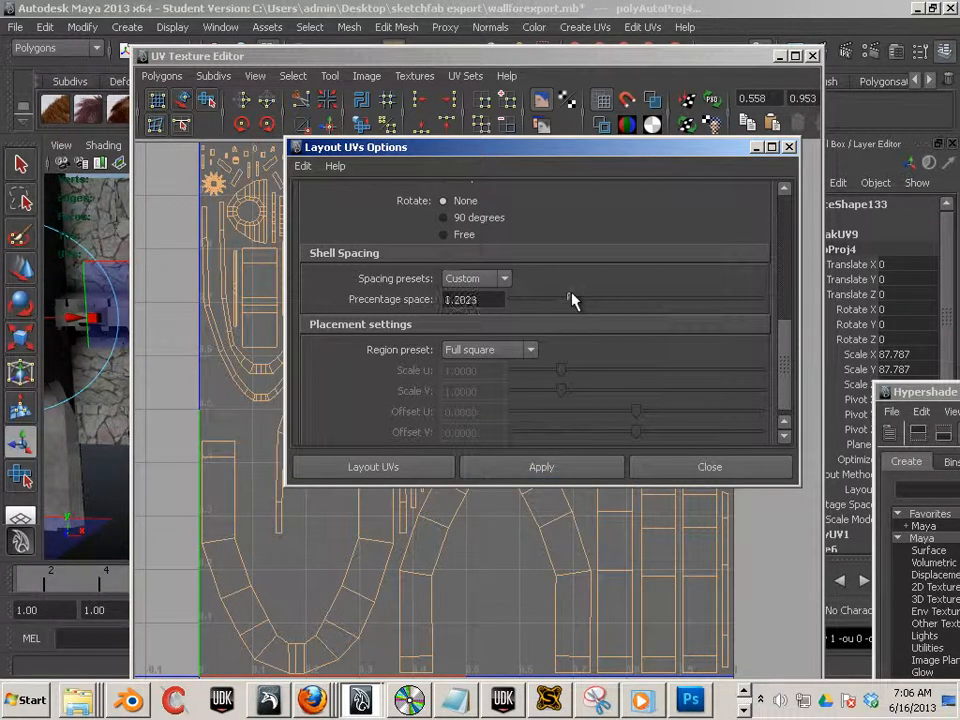
left_click(568, 466)
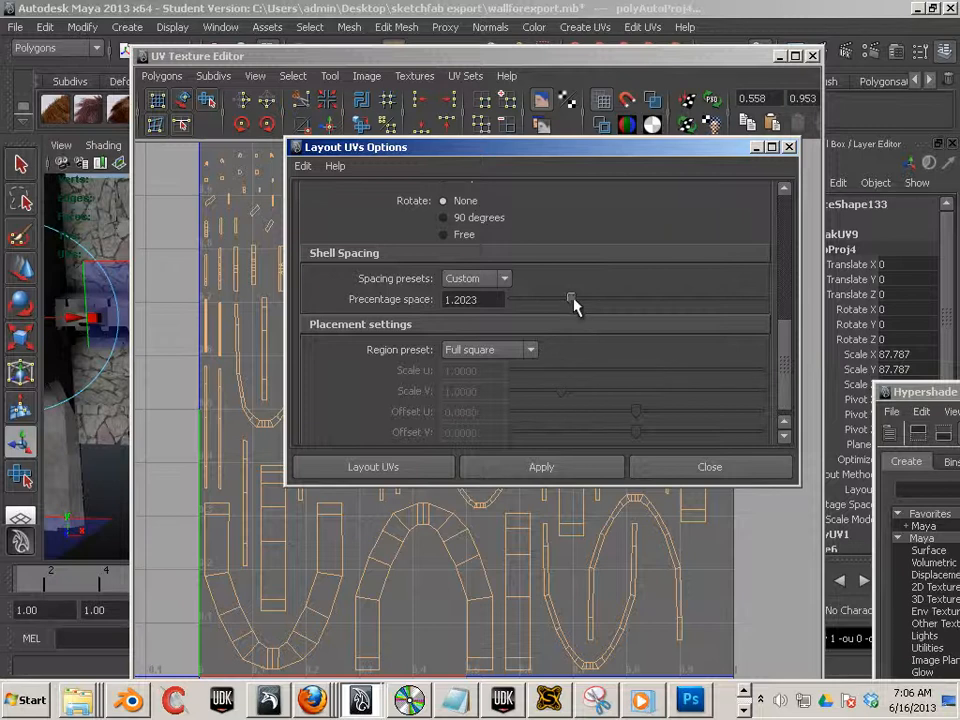
- Apply Layout with a percentage space of 0.7061 and move the options dialog aside
left_click_drag(572, 300, 546, 300)
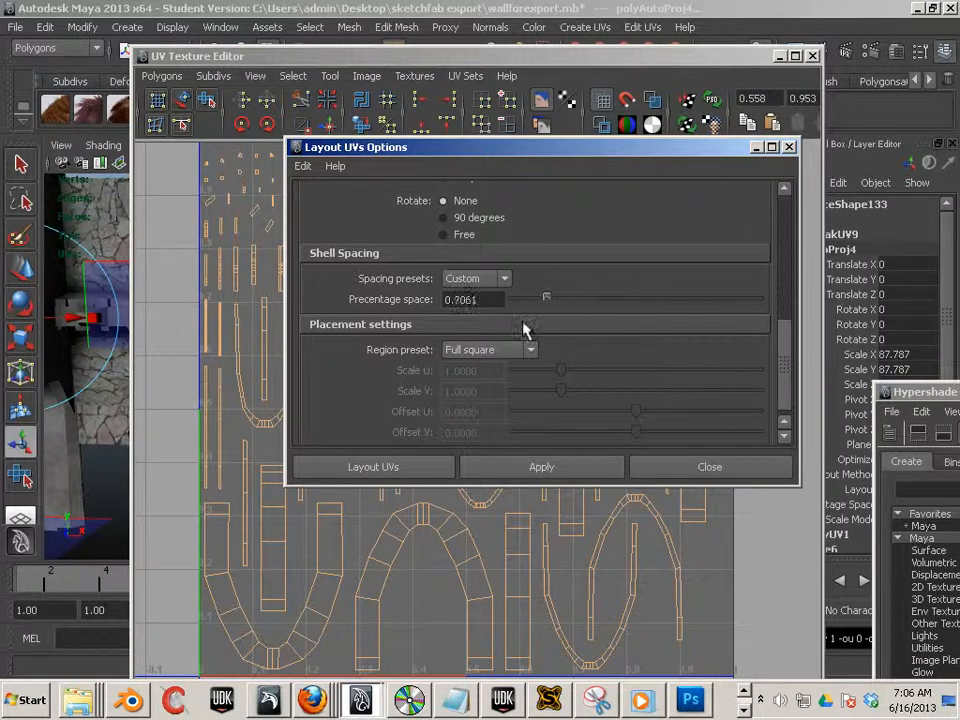
left_click(521, 466)
left_click_drag(703, 149, 959, 184)
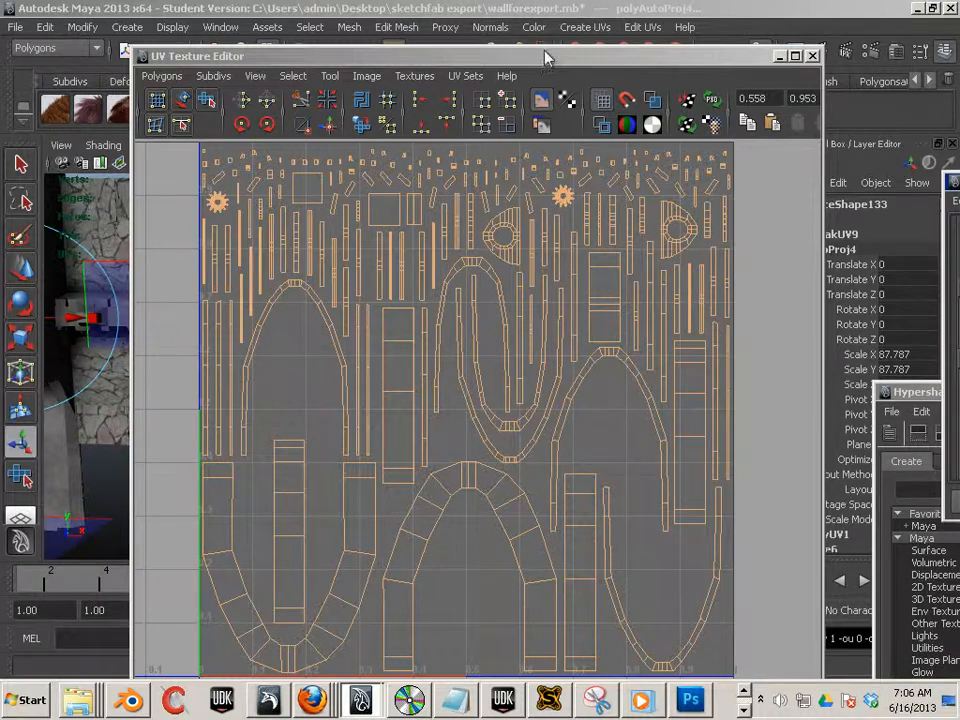
left_click(408, 38)
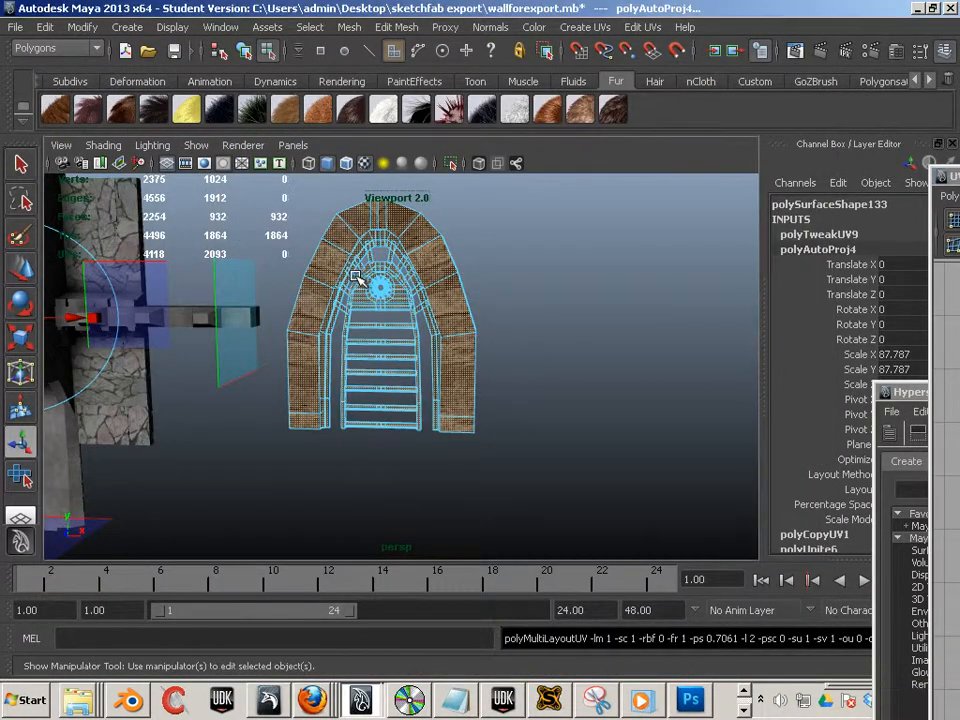
- Select the combined door mesh in the viewport and center its pivot
left_click(478, 283)
left_click(437, 300)
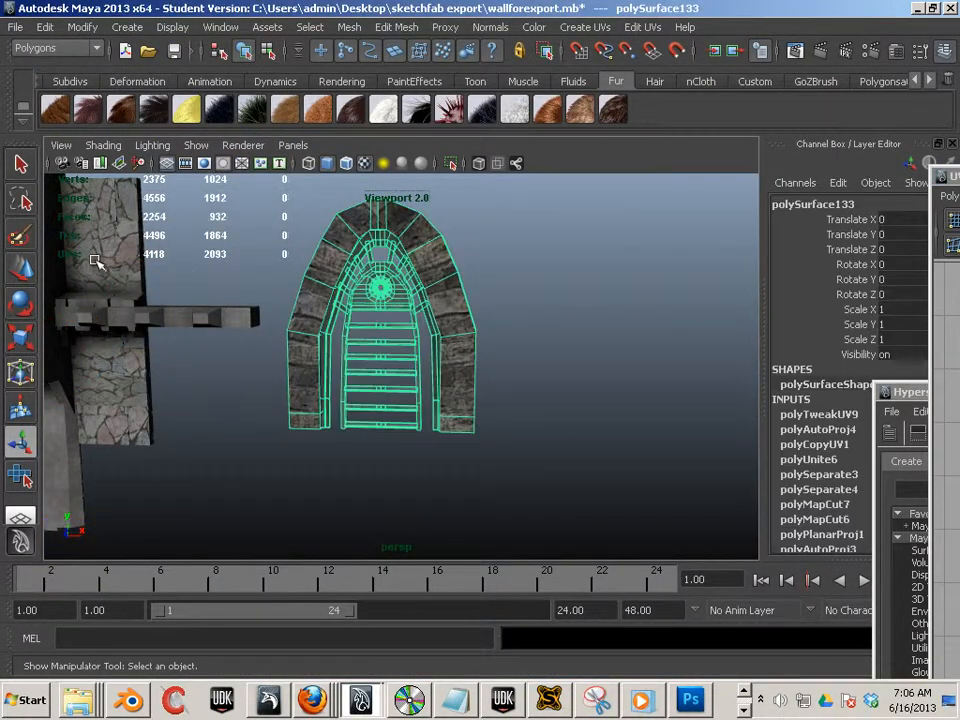
left_click(80, 28)
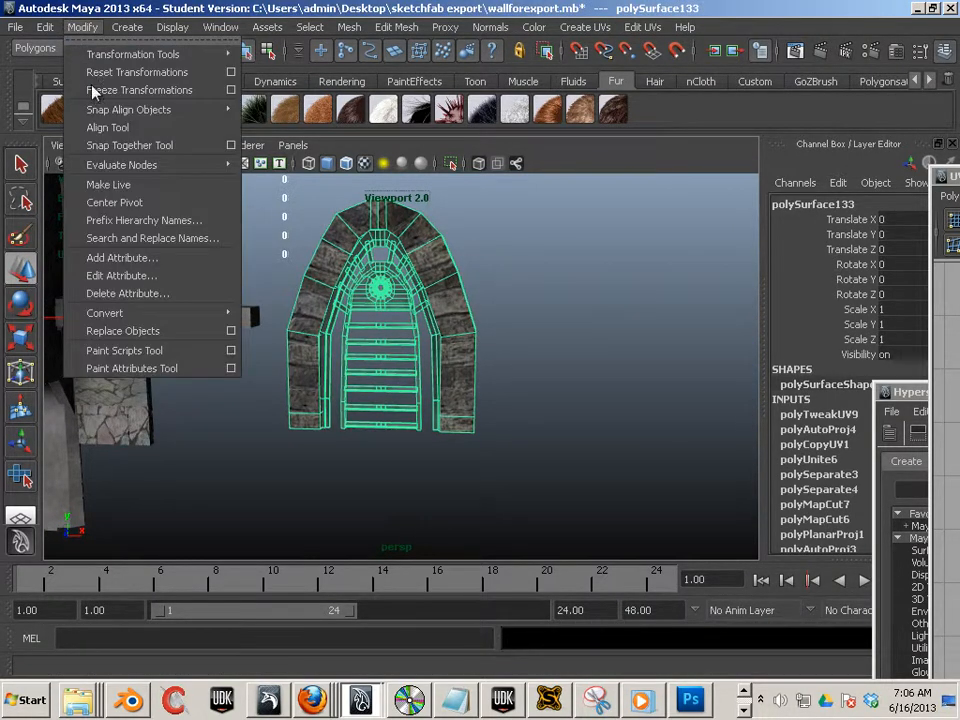
left_click(132, 202)
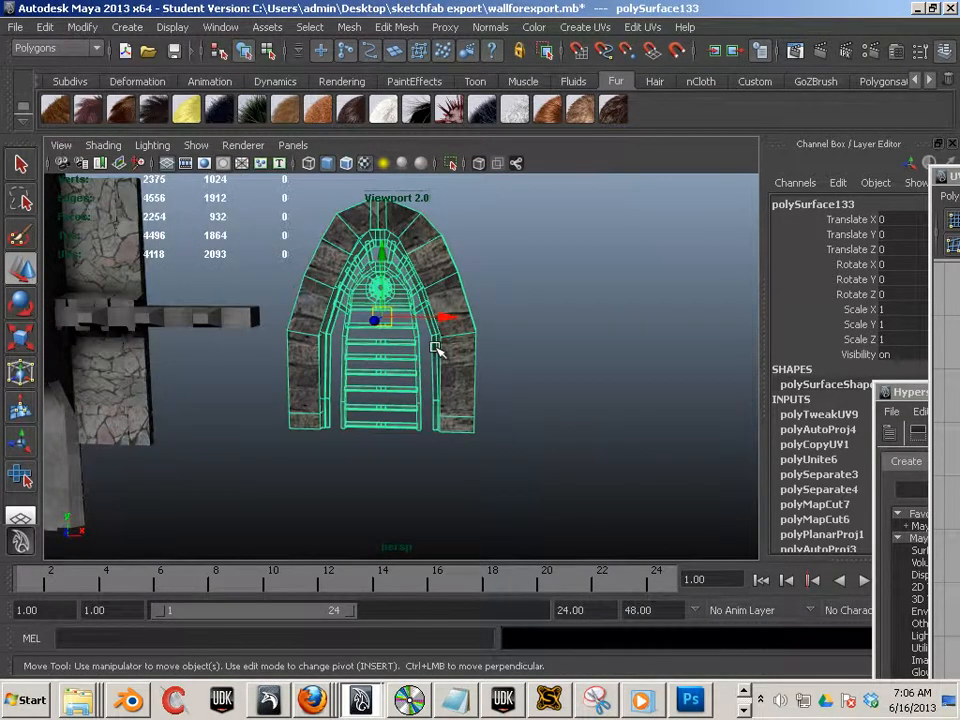
- In the wireframe front view, move the door mesh along X to about -139 so it sits over the wall
key("space")
key("space")
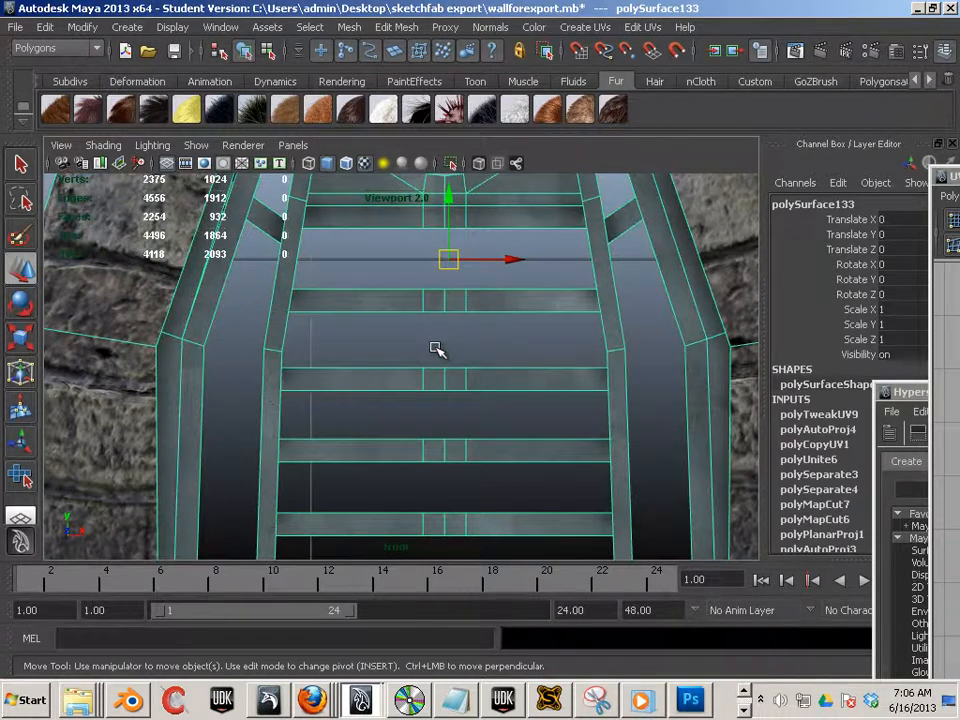
scroll(482, 362, "down", 10)
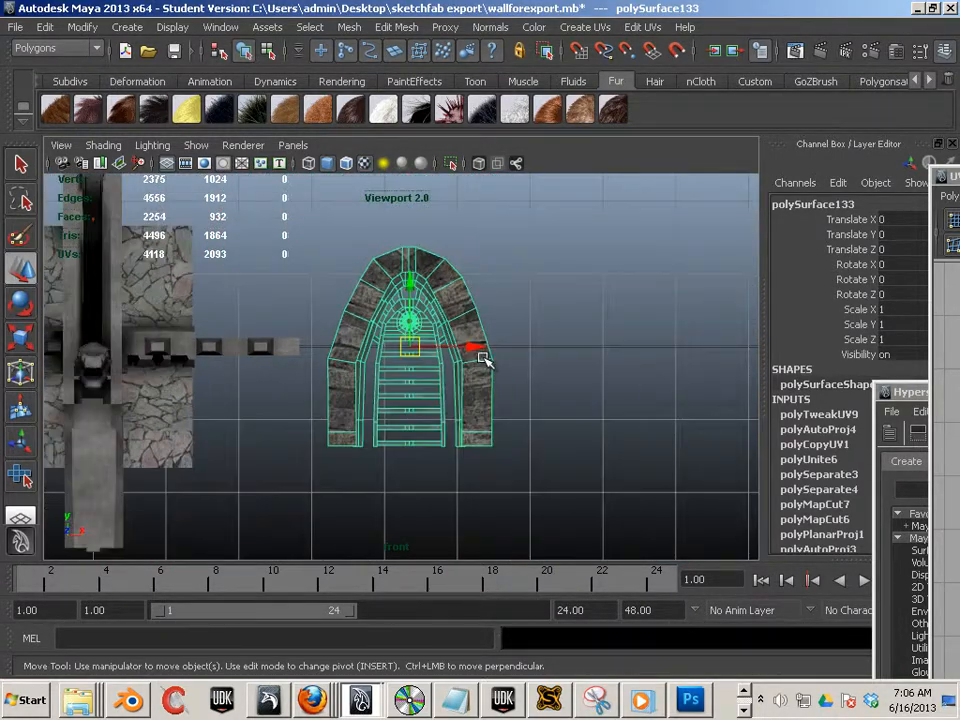
key("4")
mouse_move(390, 390)
middle_mouse_down("alt")
mouse_move(531, 396)
mouse_move(561, 386)
middle_mouse_up("alt")
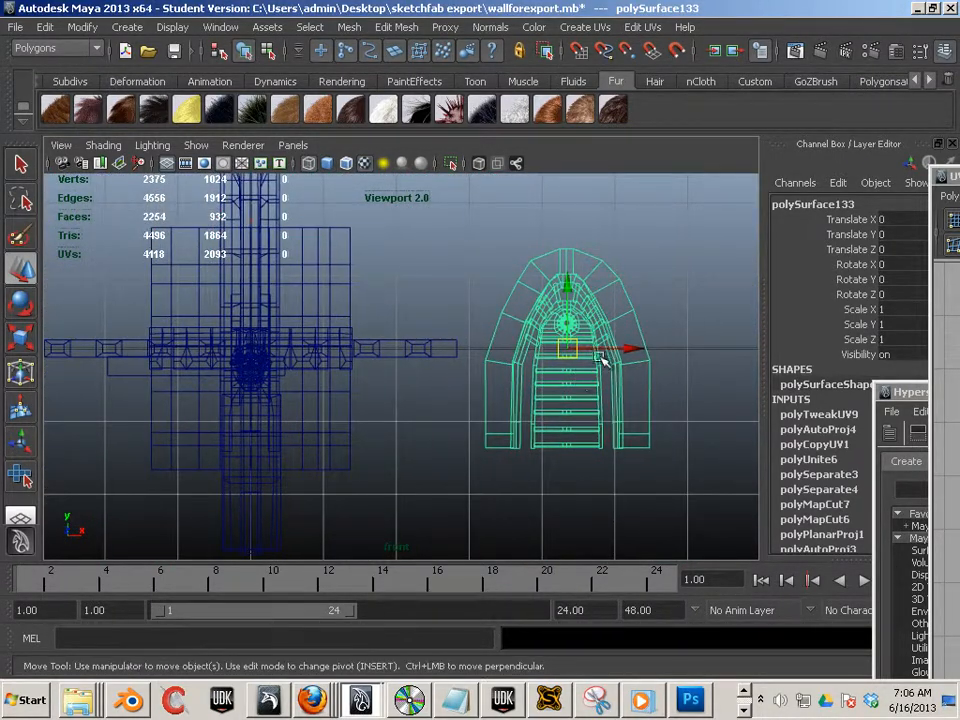
left_click_drag(570, 352, 258, 355)
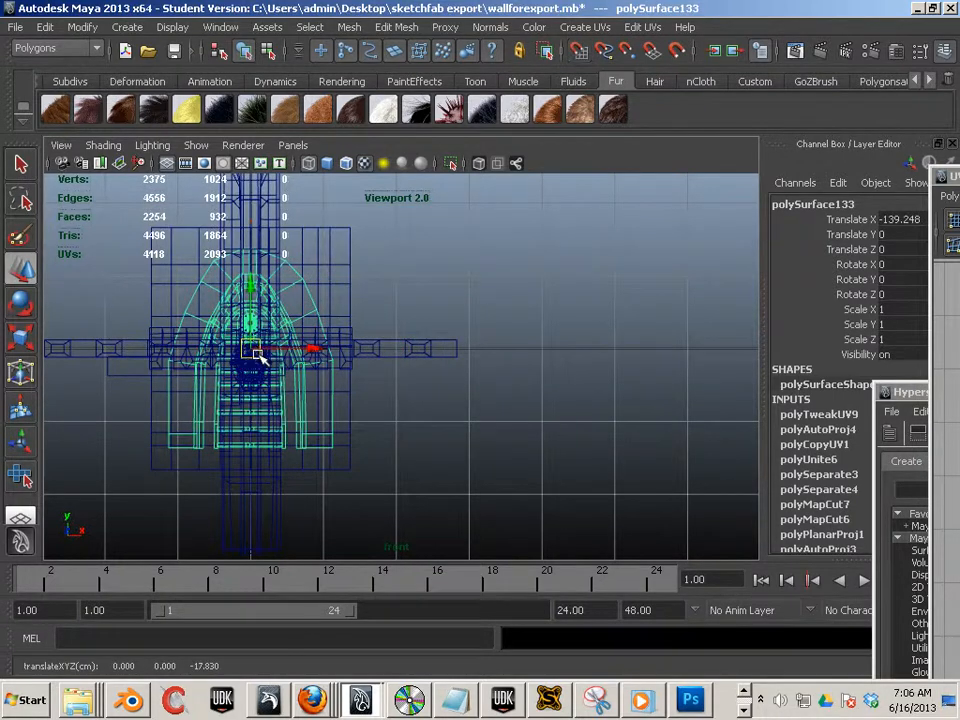
- Export the selected door mesh as Wall1.fbx into the sketchfab export folder, replacing the existing file
left_click(15, 27)
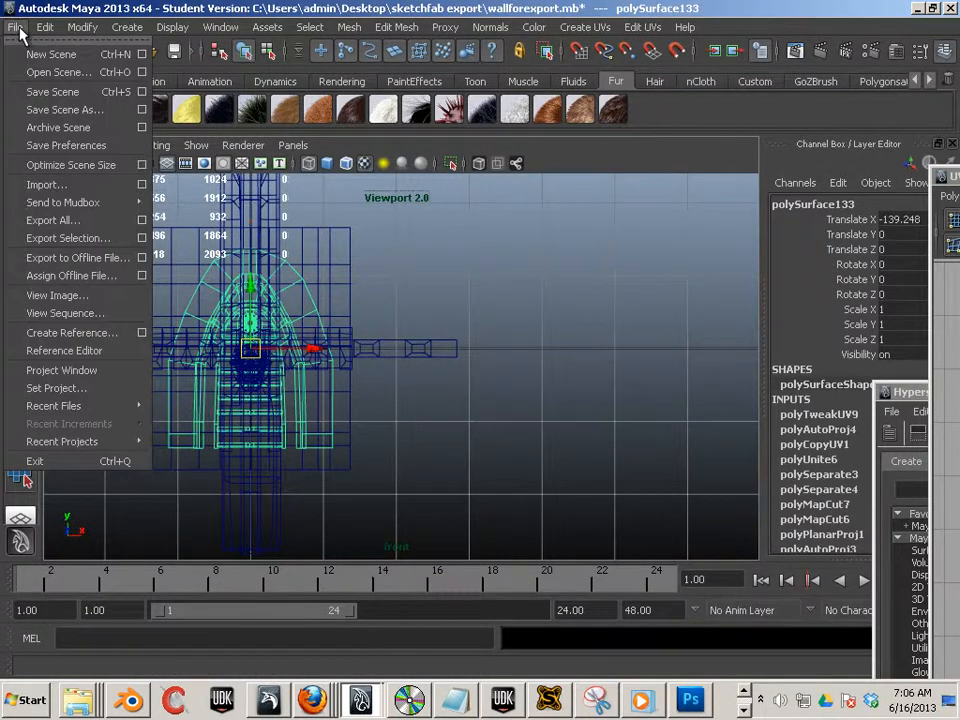
left_click(77, 239)
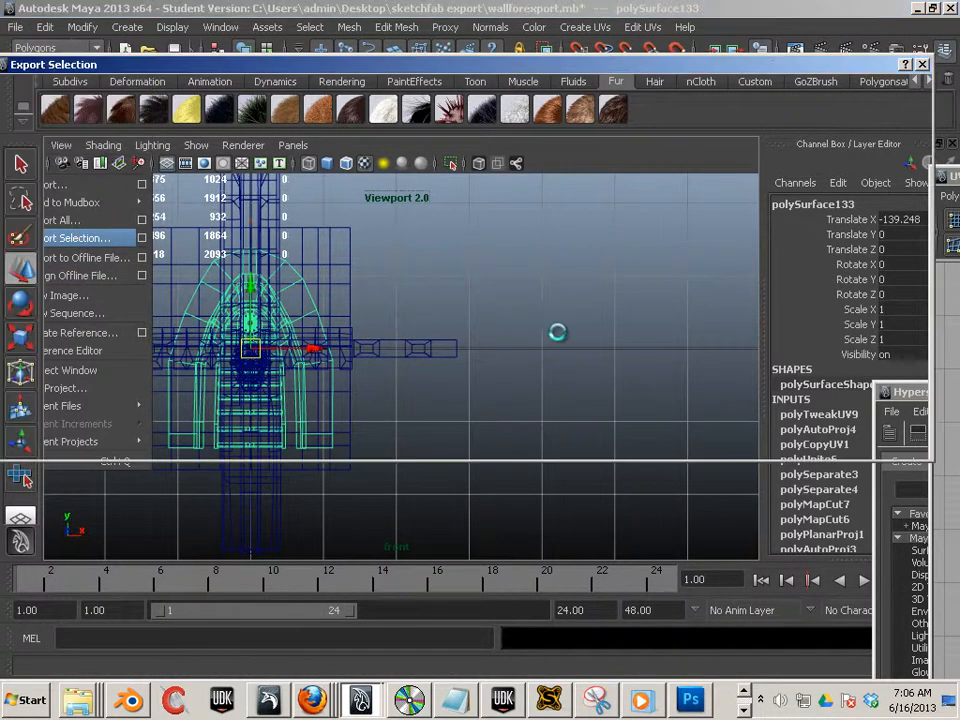
left_click(162, 145)
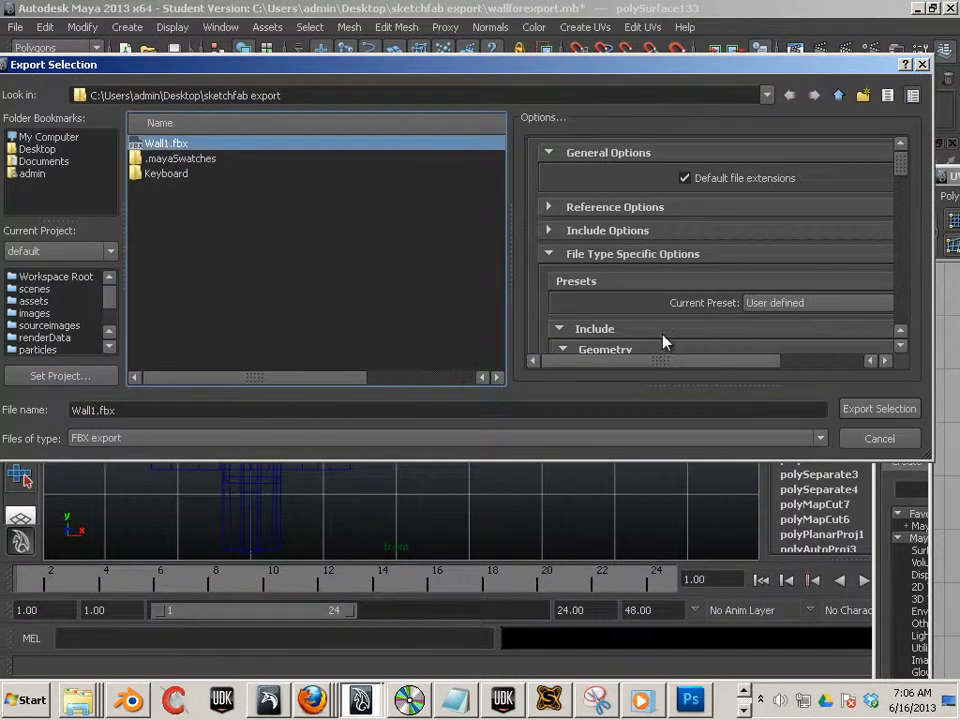
left_click(873, 411)
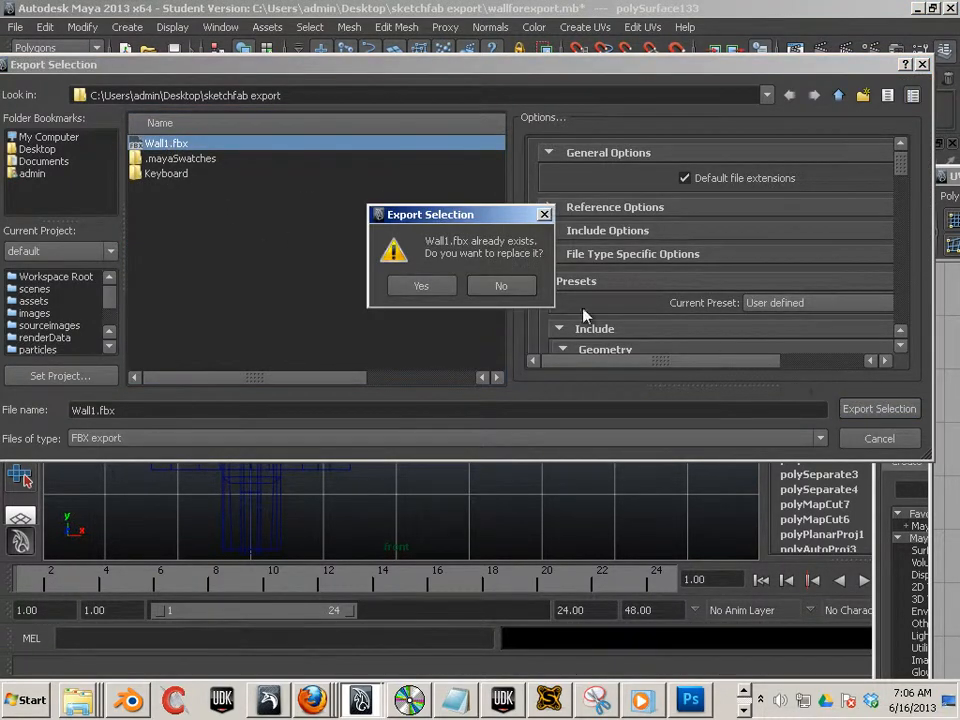
left_click(418, 287)
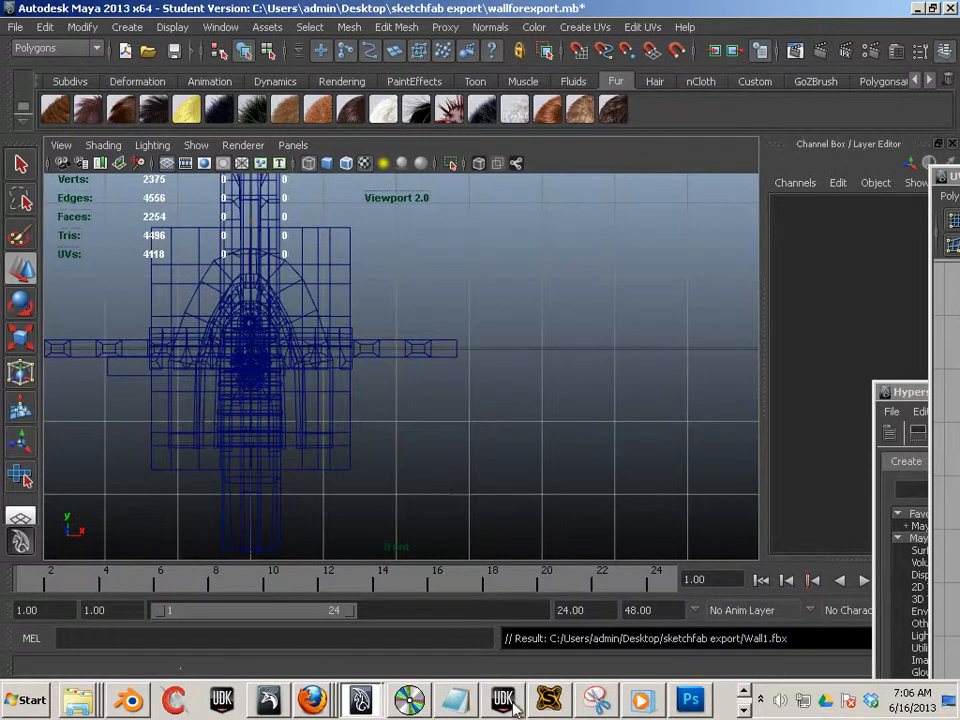
- Switch to UDK, open the Content Browser and force-reimport the Window_1_polySurface82 static mesh
left_click(503, 697)
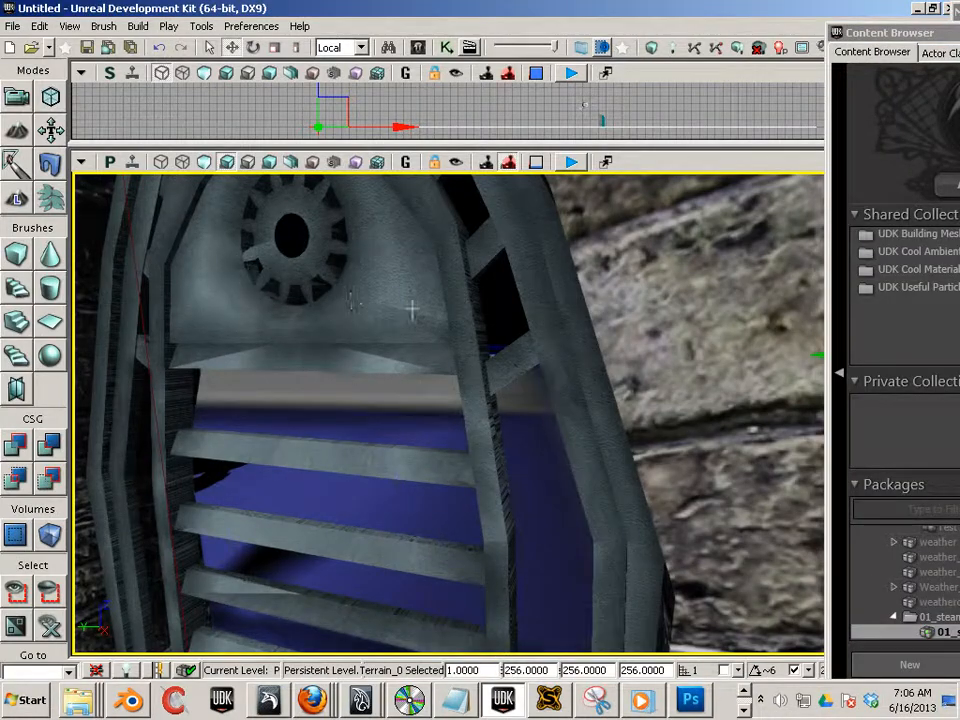
key("ctrl+shift+f")
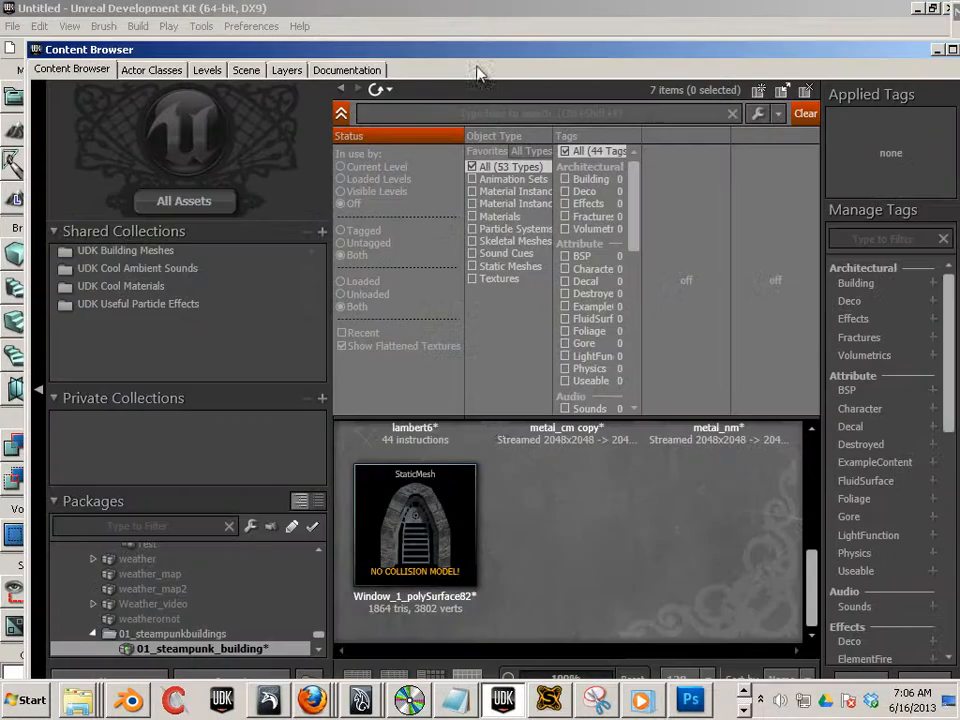
left_click(416, 525)
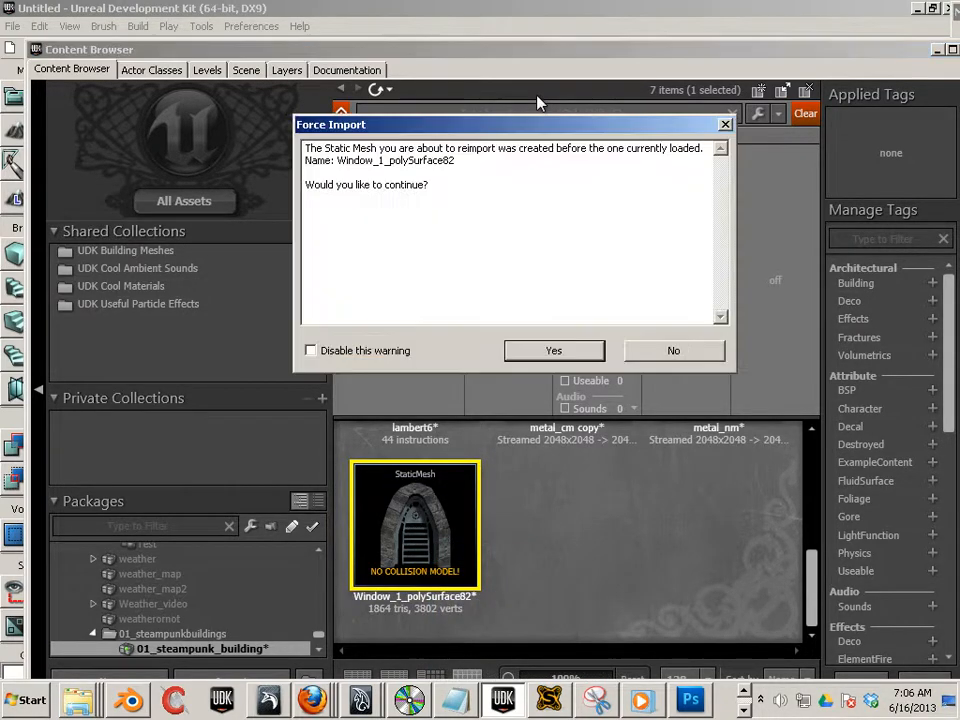
left_click(550, 354)
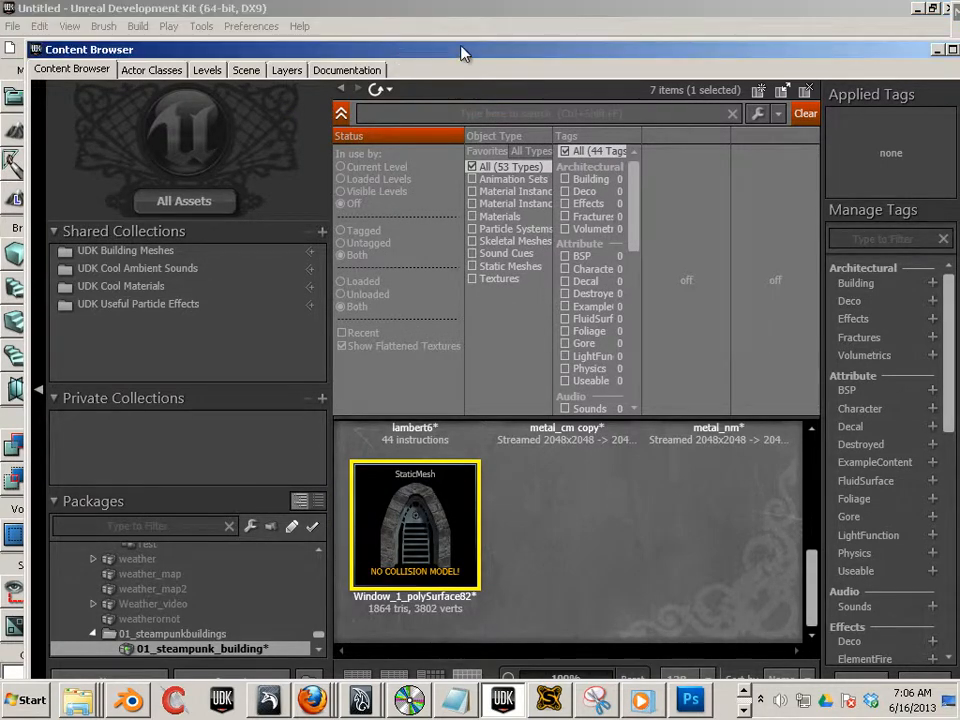
- Open Window_1_polySurface82 in the Static Mesh Editor and display its UV Channel 0
left_click_drag(461, 51, 574, 38)
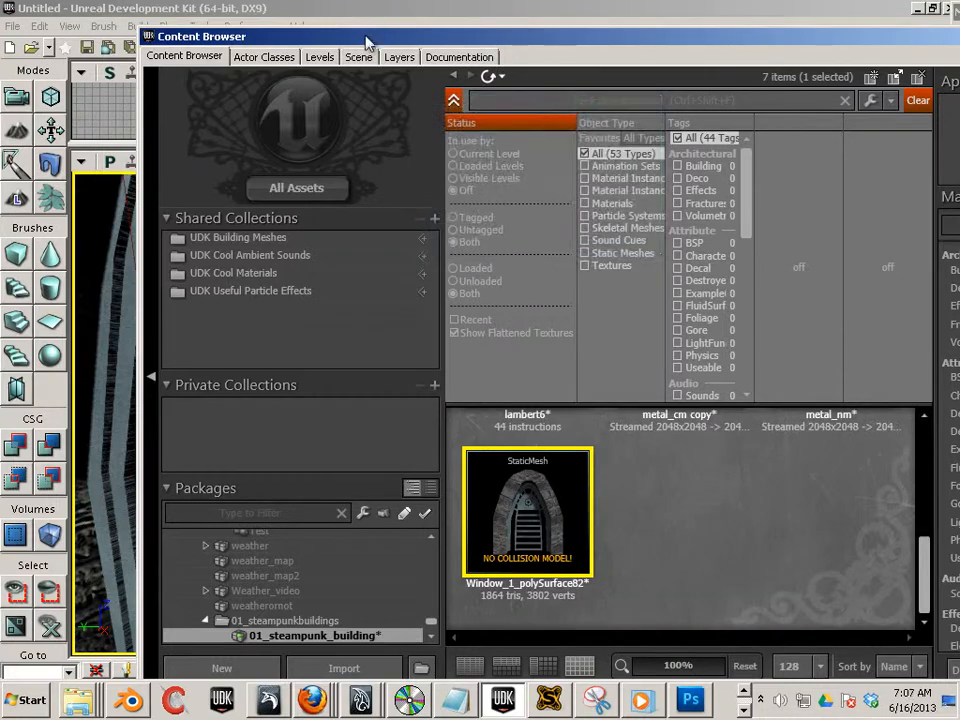
left_click_drag(285, 36, 880, 12)
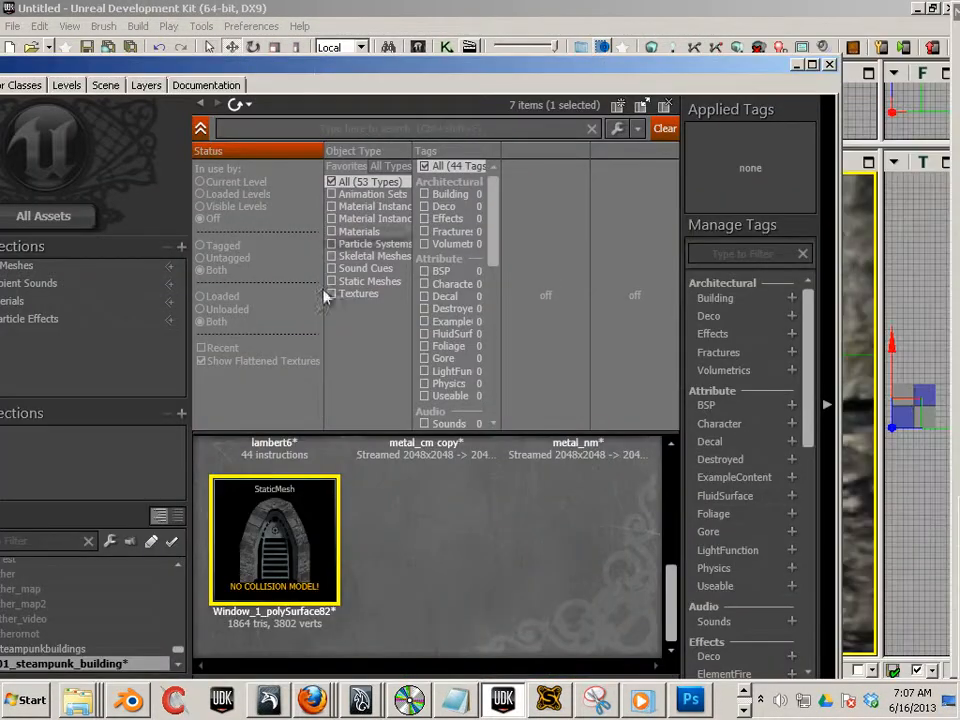
double_click(282, 518)
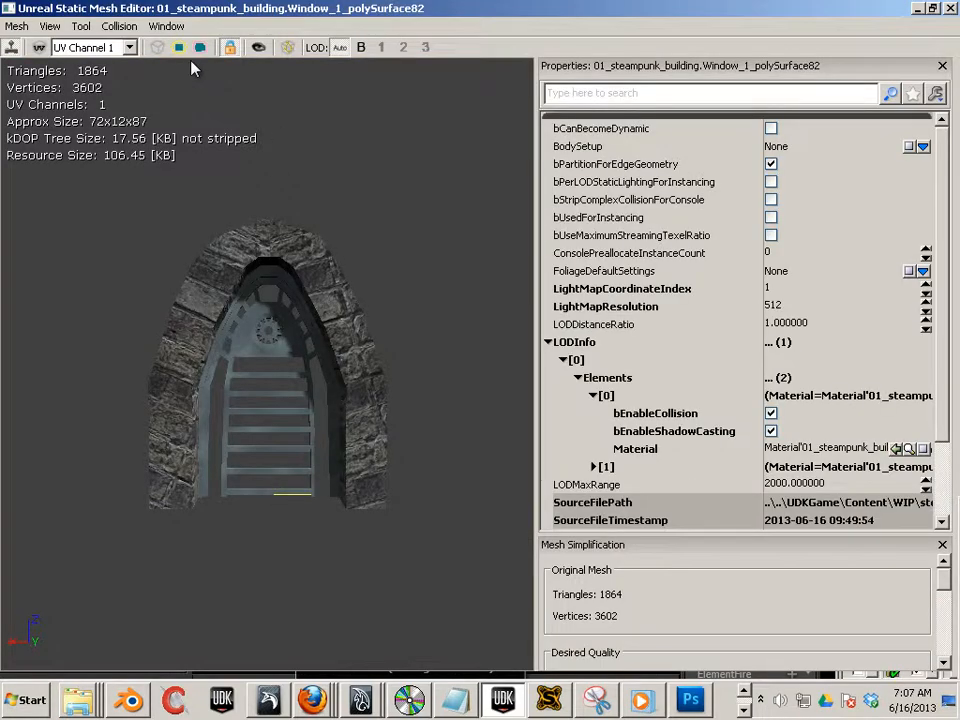
left_click(130, 47)
left_click(80, 72)
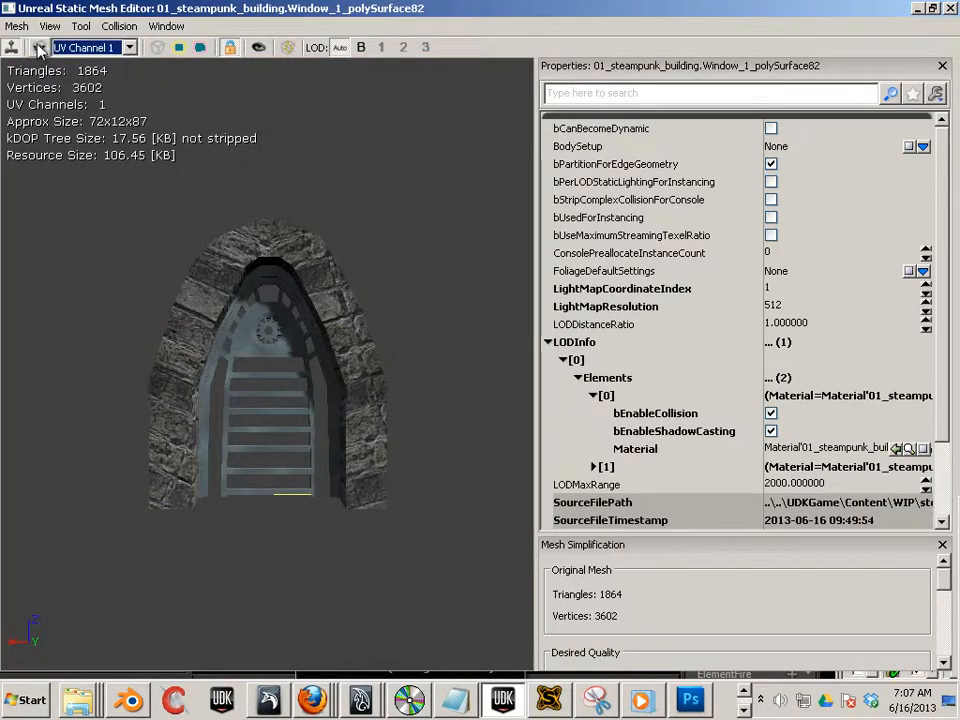
left_click(90, 48)
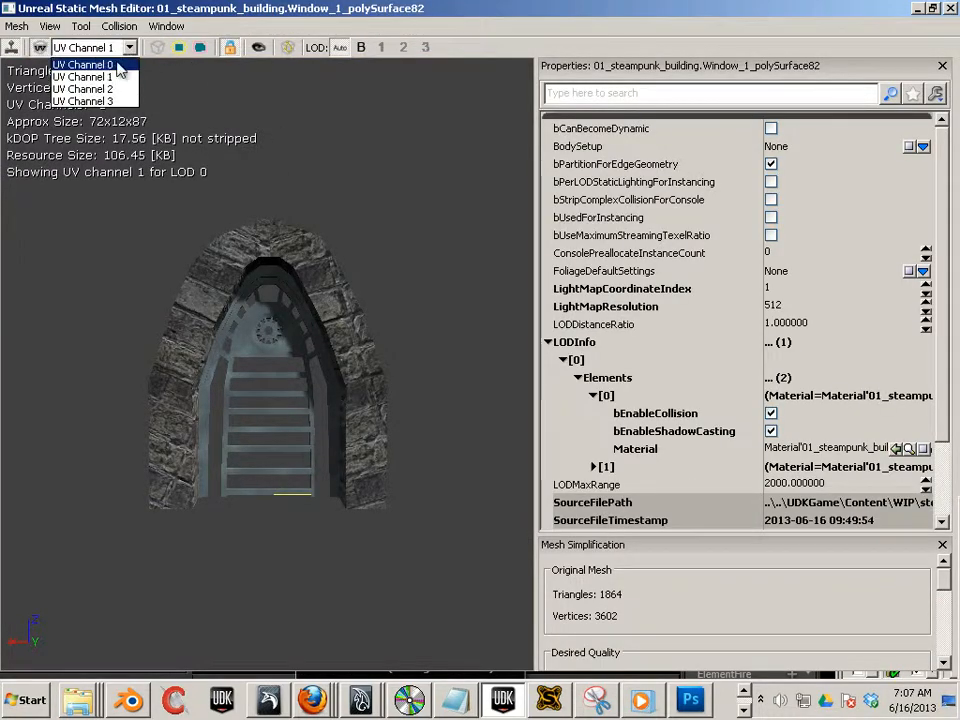
left_click(80, 62)
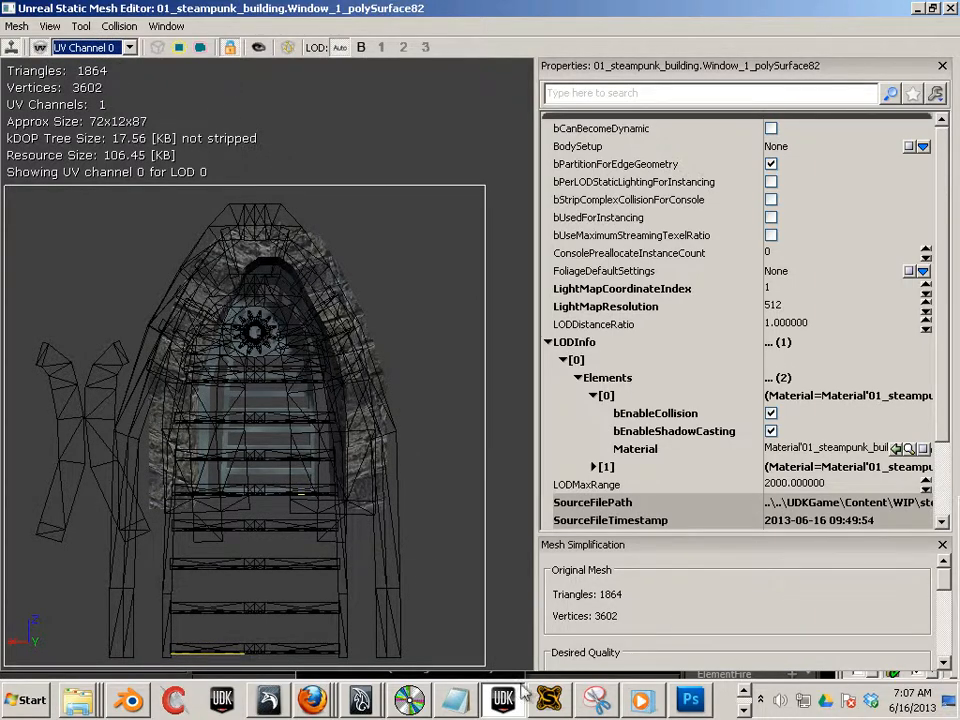
- Back in Maya, reselect the door mesh and start Export Selection, browsing to C:\UDK\UDK-2013-02
left_click(362, 695)
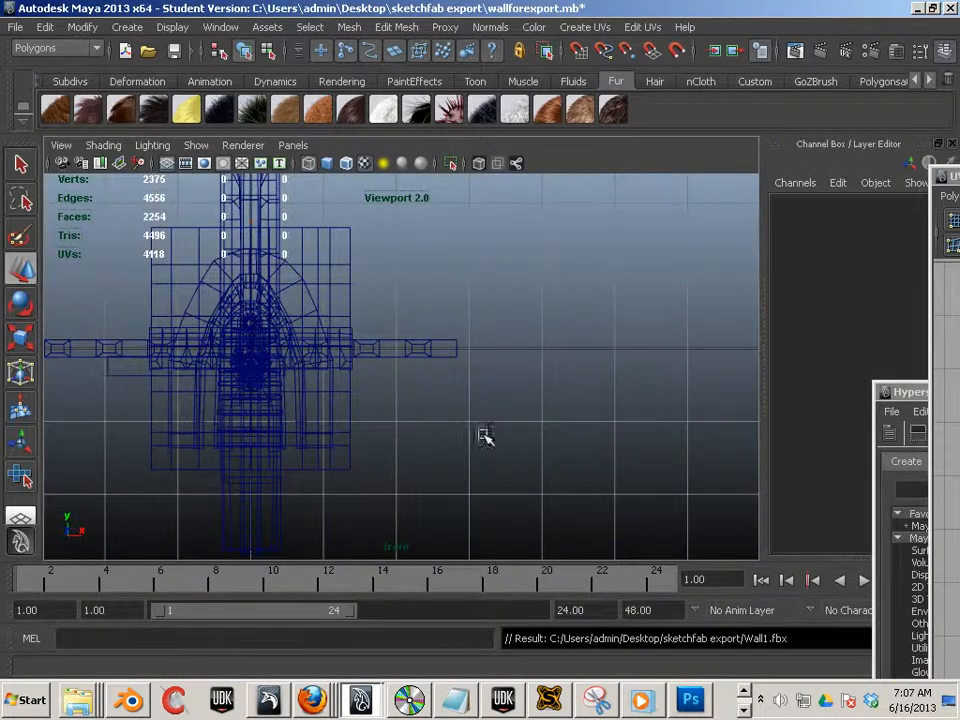
left_click(310, 403)
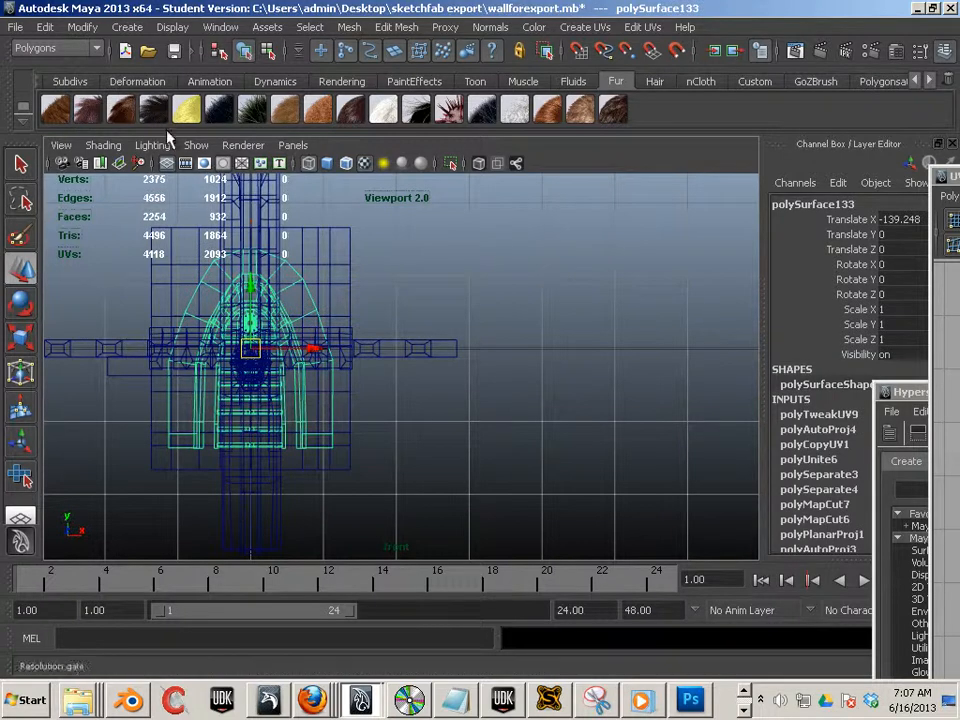
left_click(15, 27)
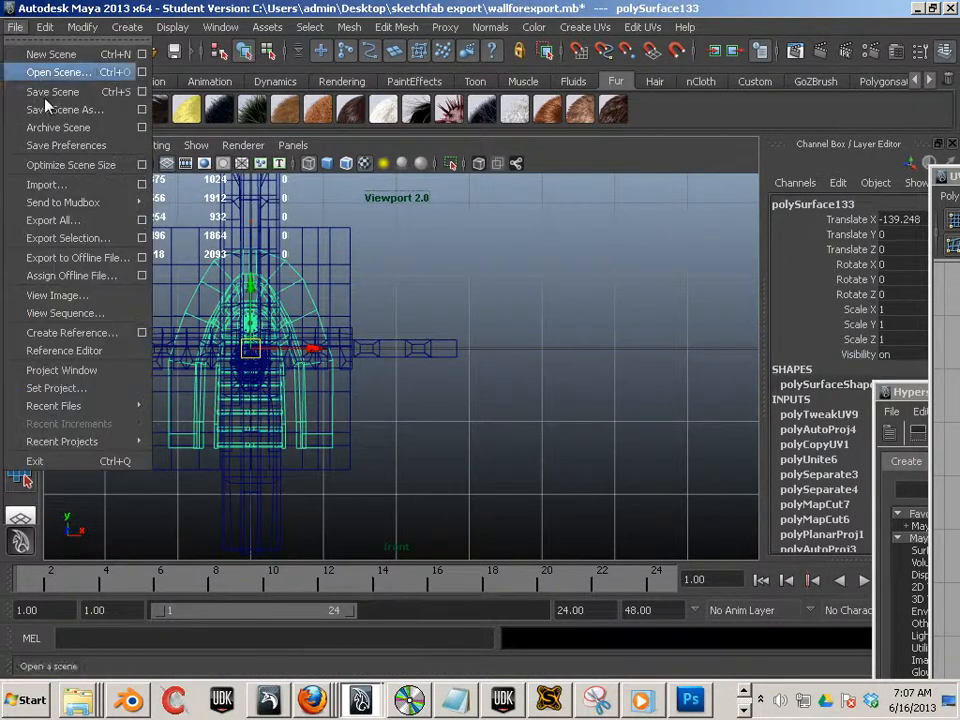
left_click(62, 238)
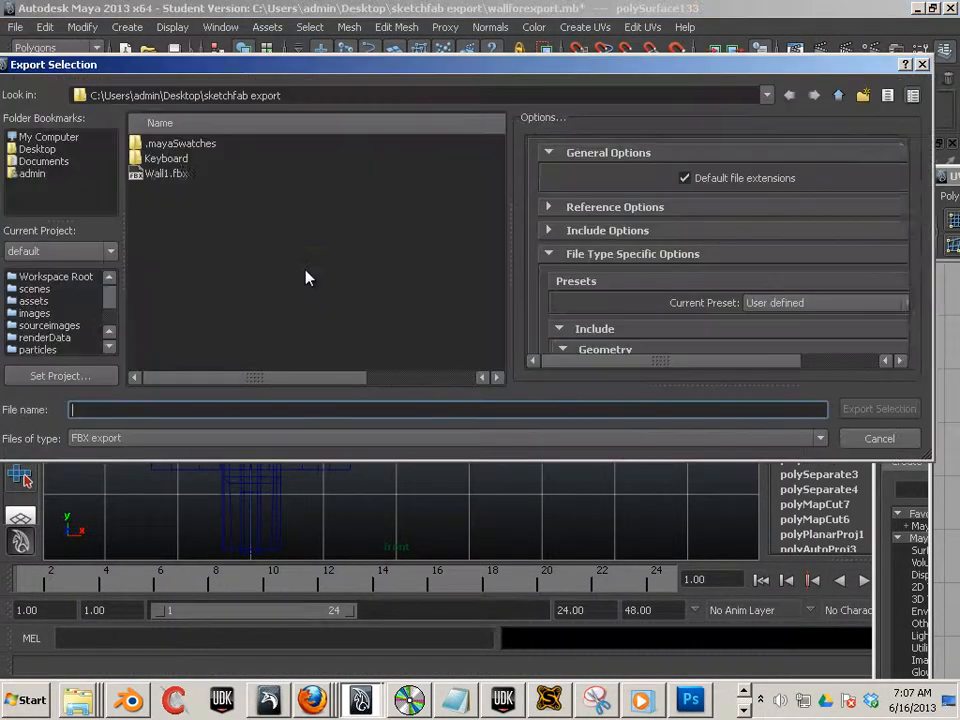
left_click(32, 150)
left_click(250, 309)
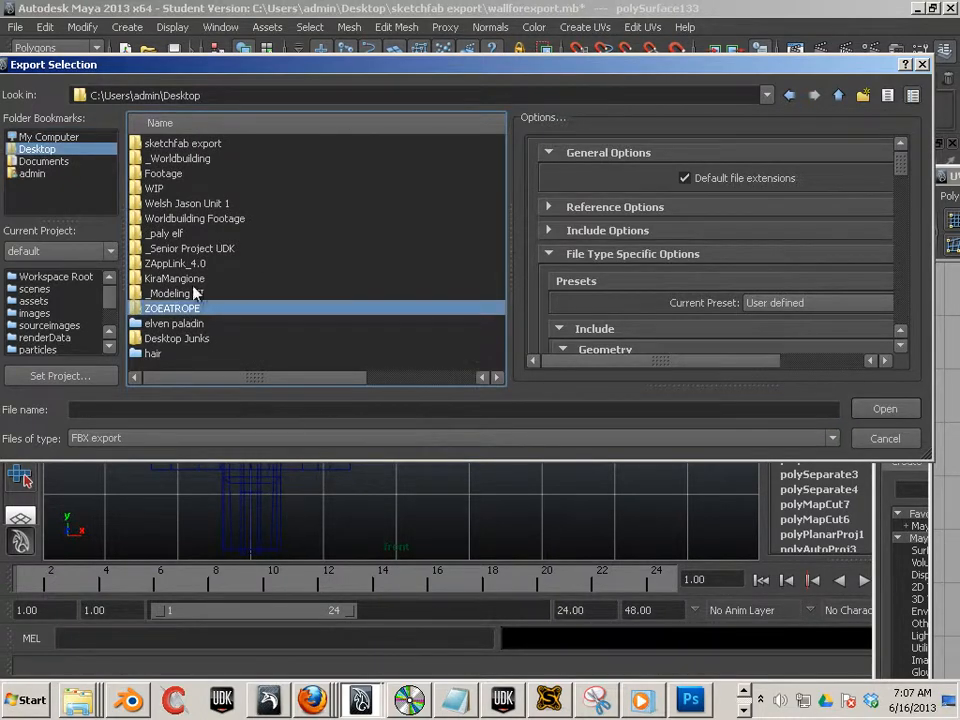
left_click(45, 137)
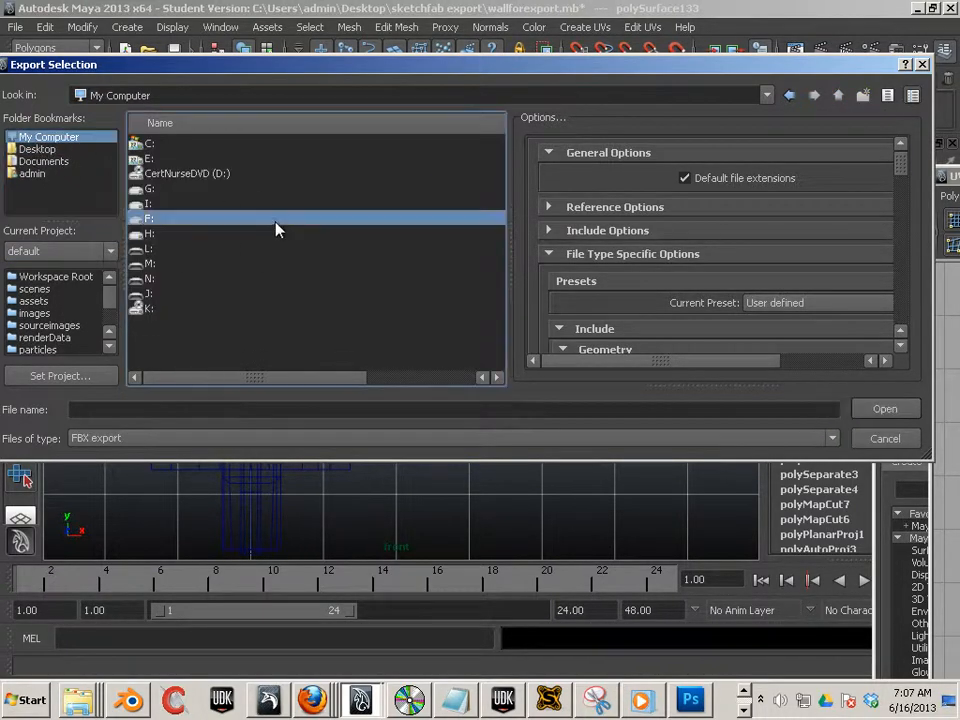
double_click(155, 144)
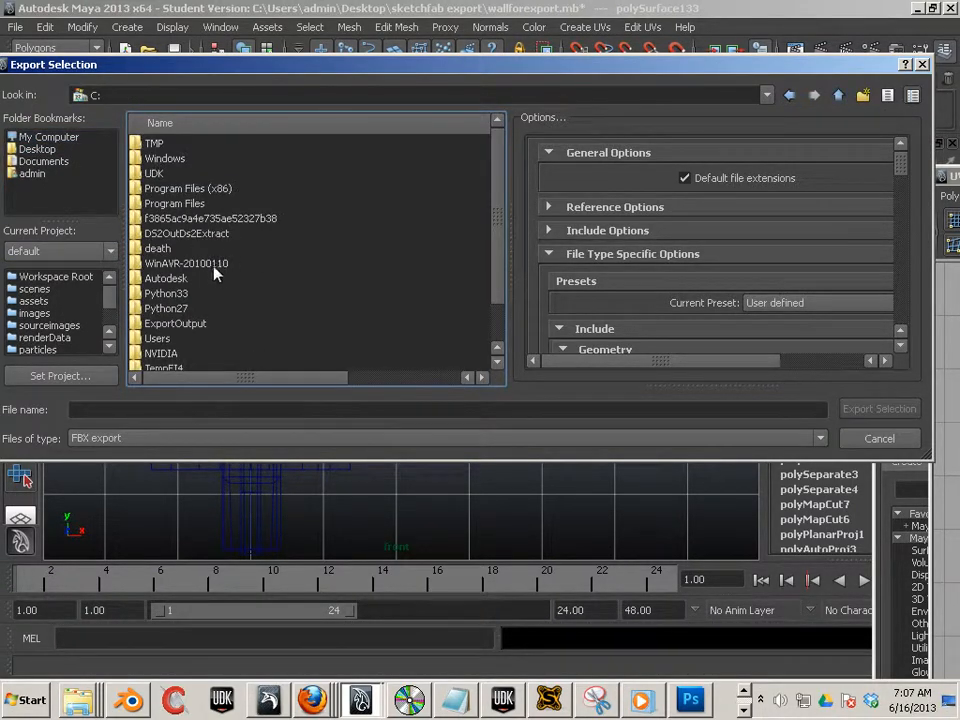
double_click(153, 174)
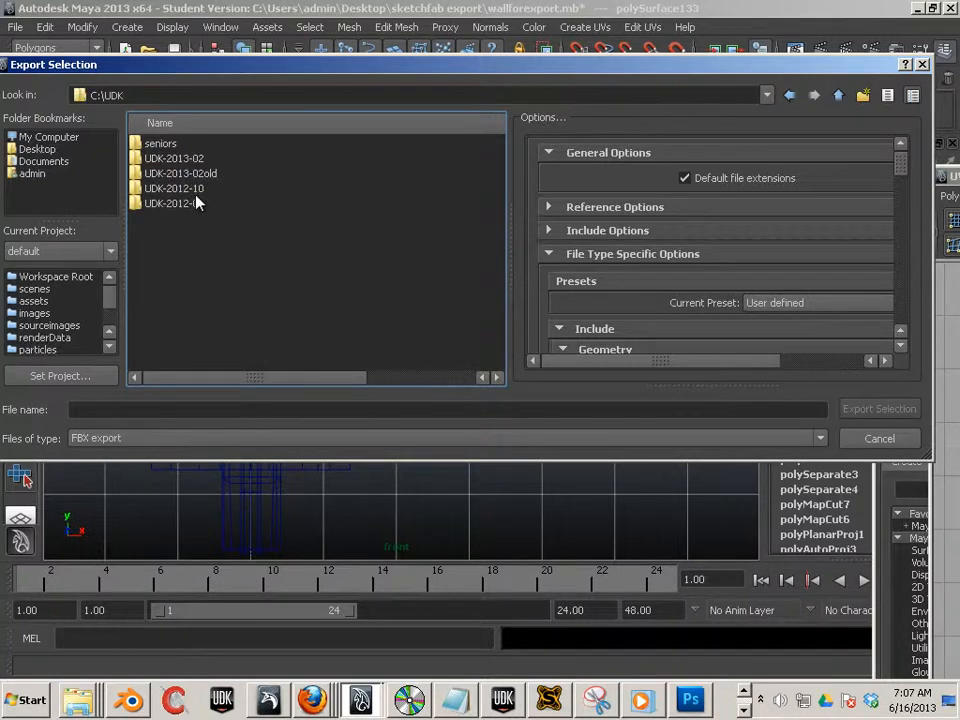
double_click(193, 160)
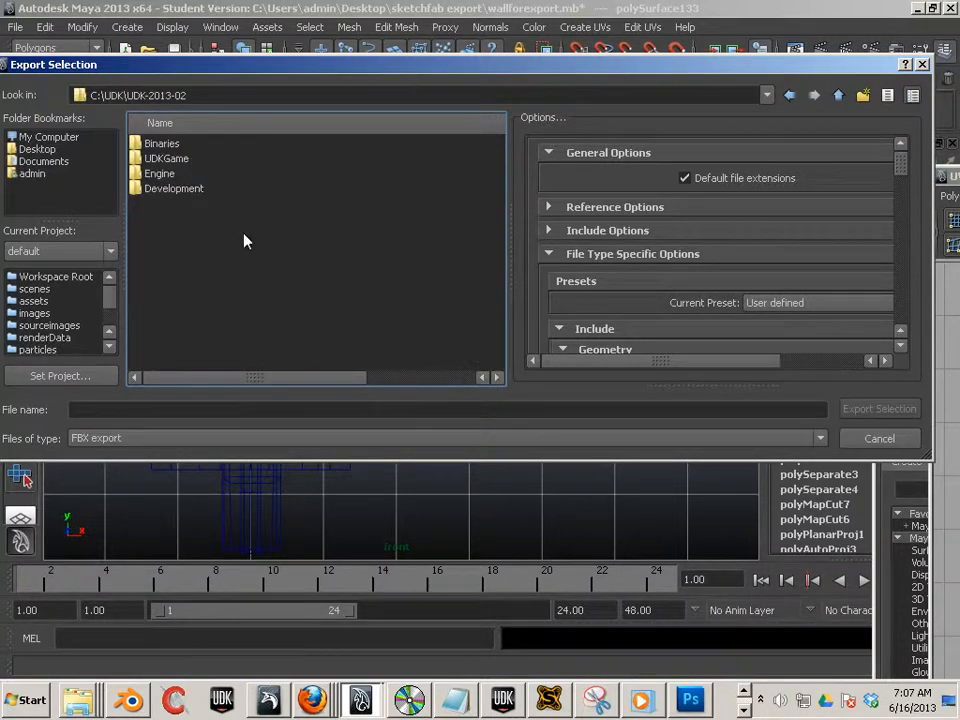
double_click(167, 174)
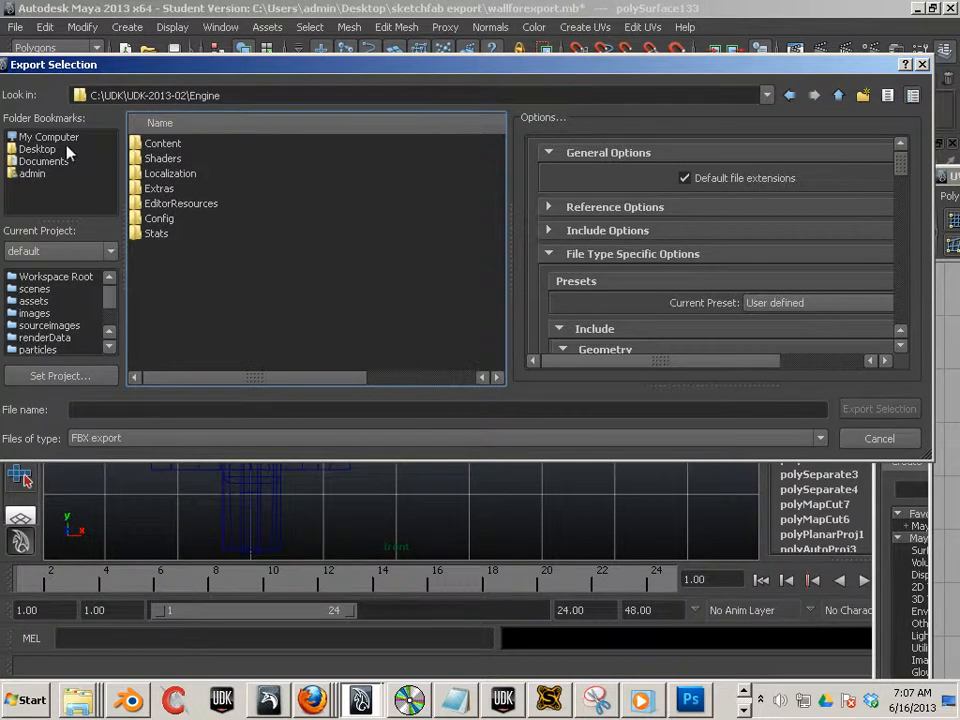
double_click(156, 146)
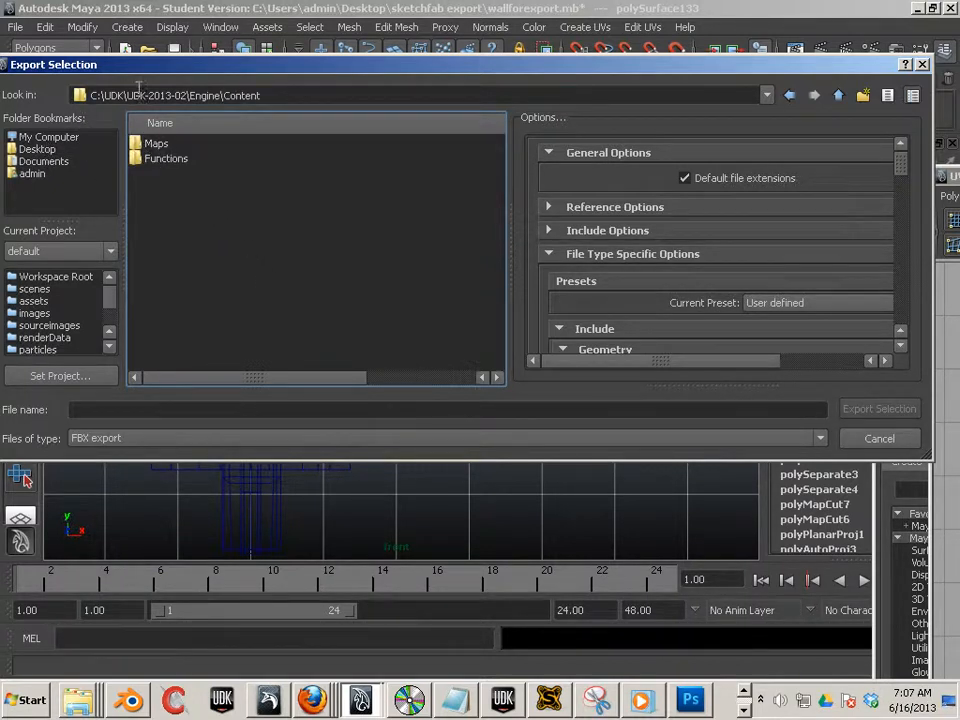
left_click(762, 95)
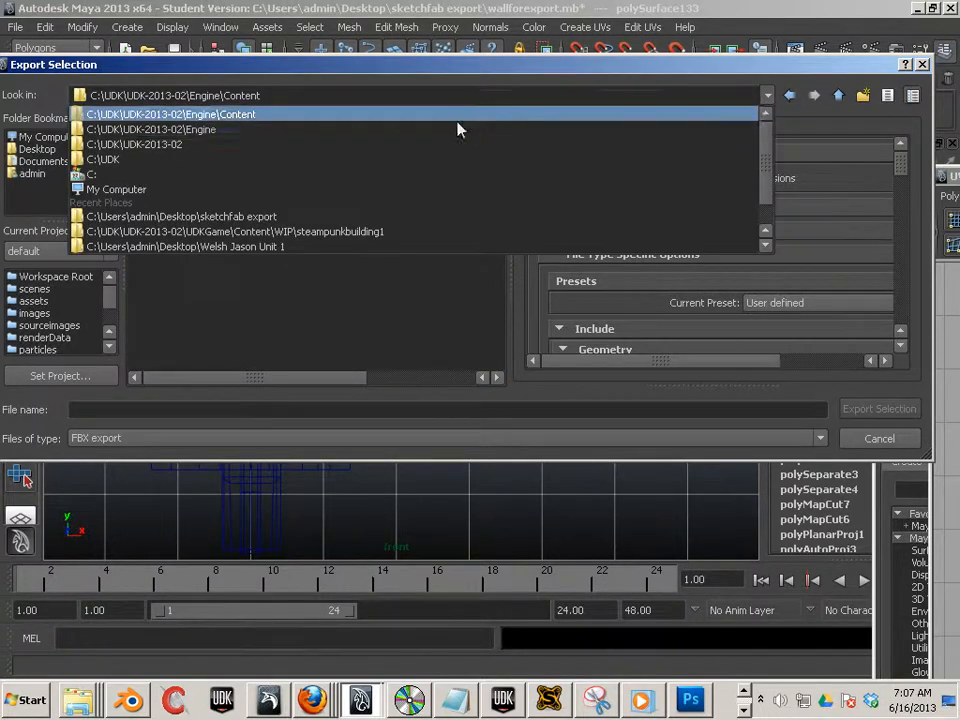
left_click(439, 145)
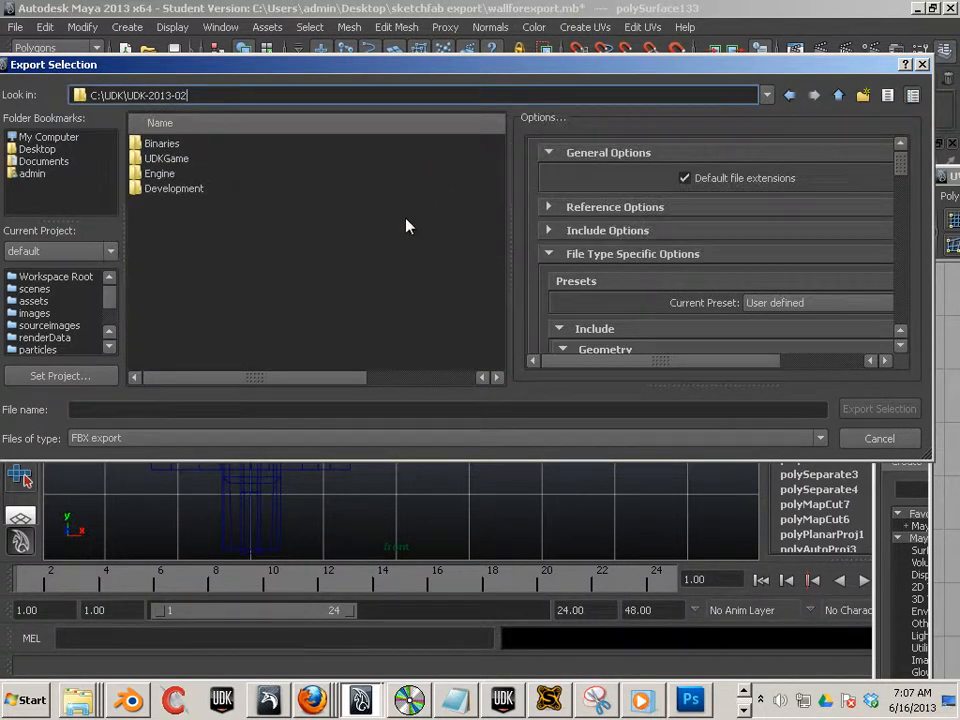
- Browse to UDKGame\Content\WIP\steampunkbuilding1 and export the selection over window_1.fbx, replacing it
left_click(163, 160)
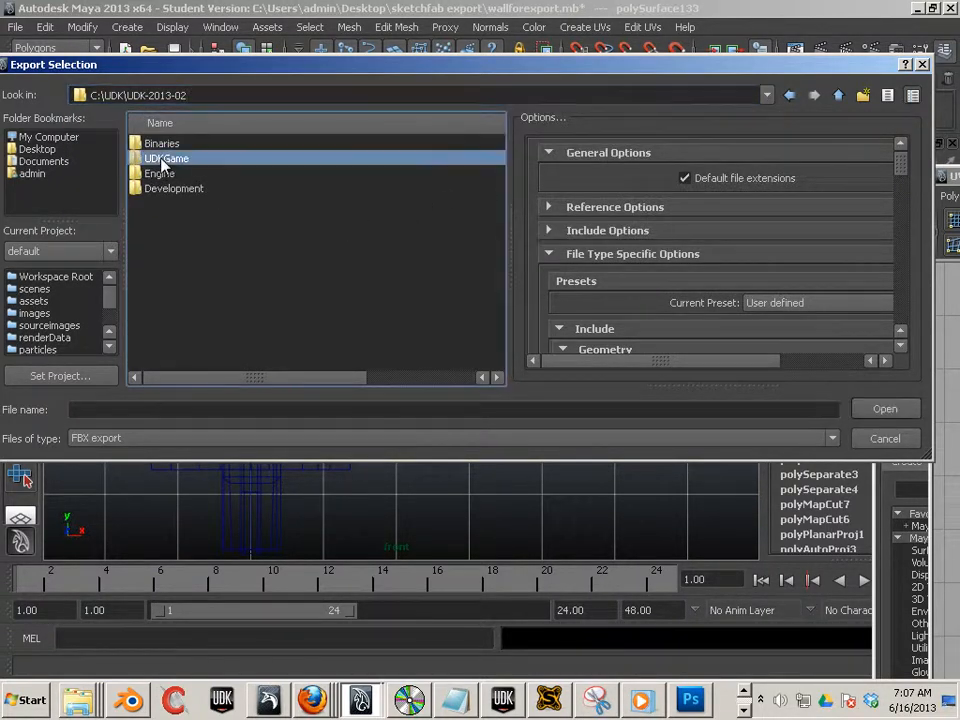
double_click(163, 160)
left_click(163, 158)
double_click(163, 158)
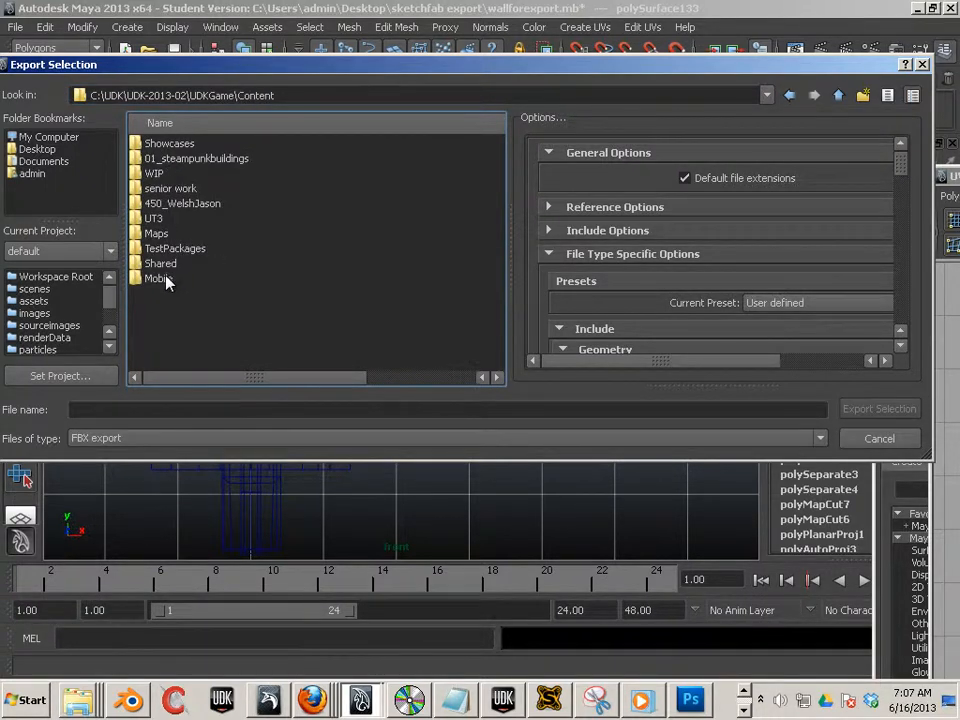
double_click(153, 174)
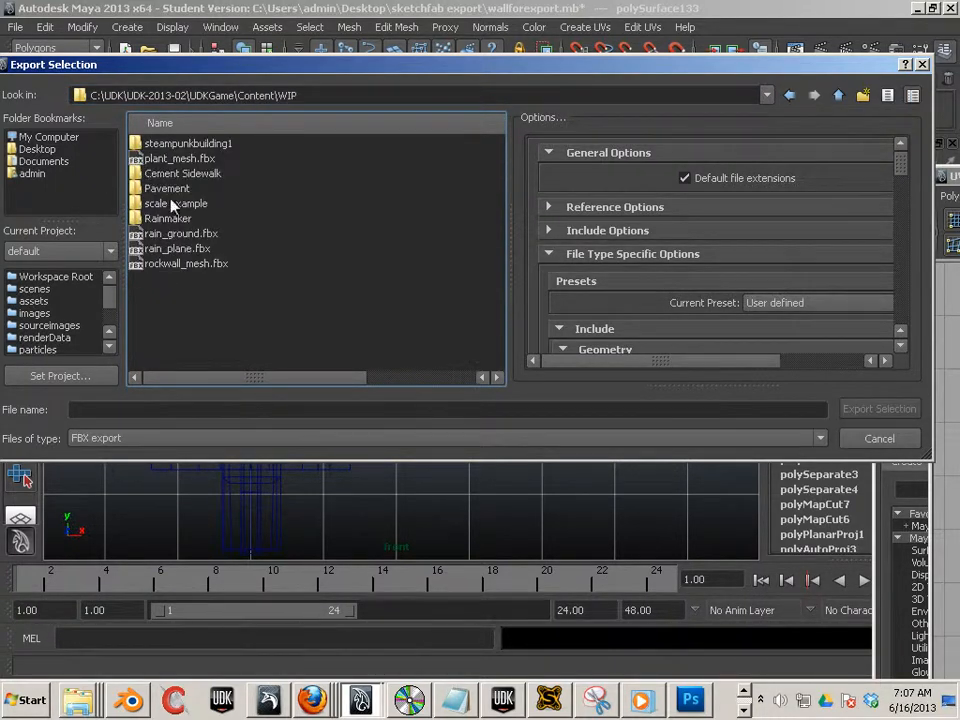
double_click(203, 146)
double_click(160, 144)
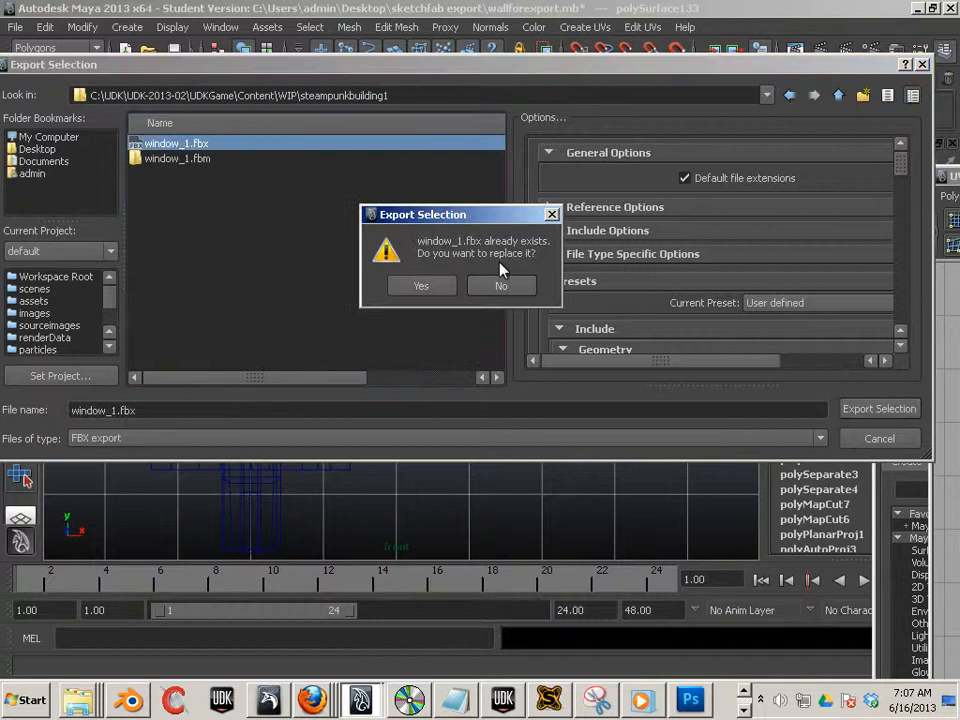
left_click(420, 287)
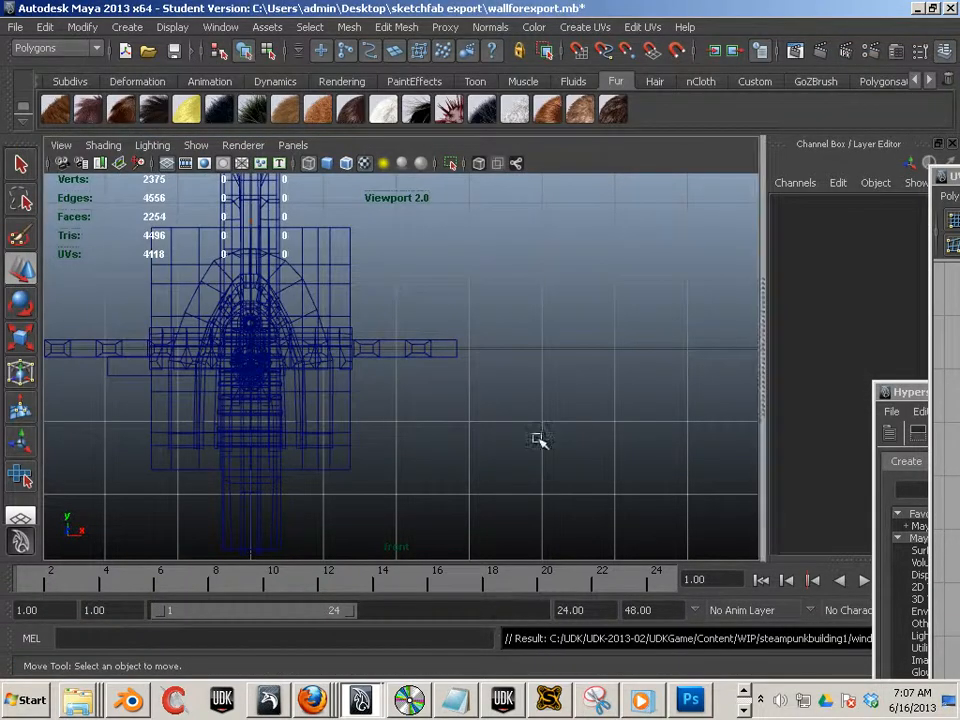
- Switch back to the UDK Static Mesh Editor for the window mesh
left_click(744, 708)
left_click(744, 690)
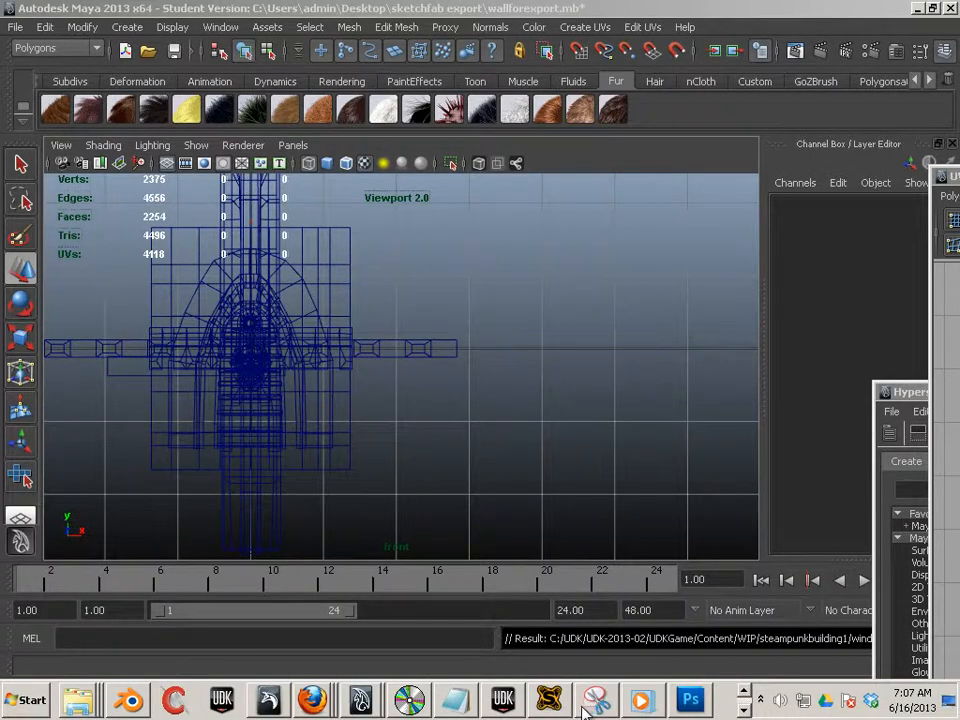
left_click(502, 700)
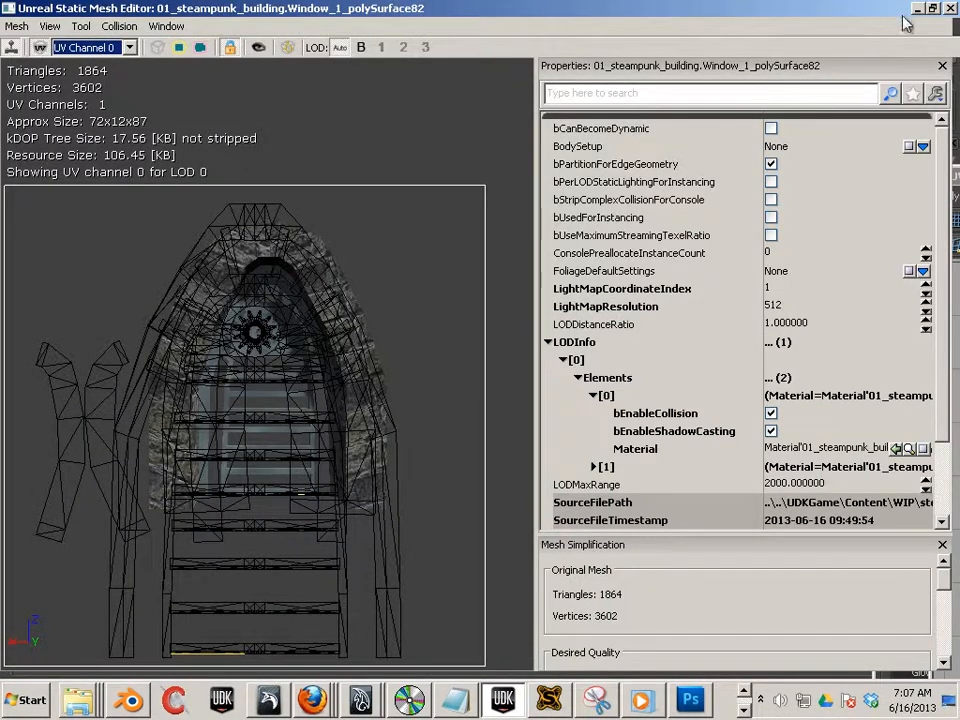
- Close and reopen the reimported window mesh in the Static Mesh Editor, then display its UV Channel 1 layout
left_click(952, 8)
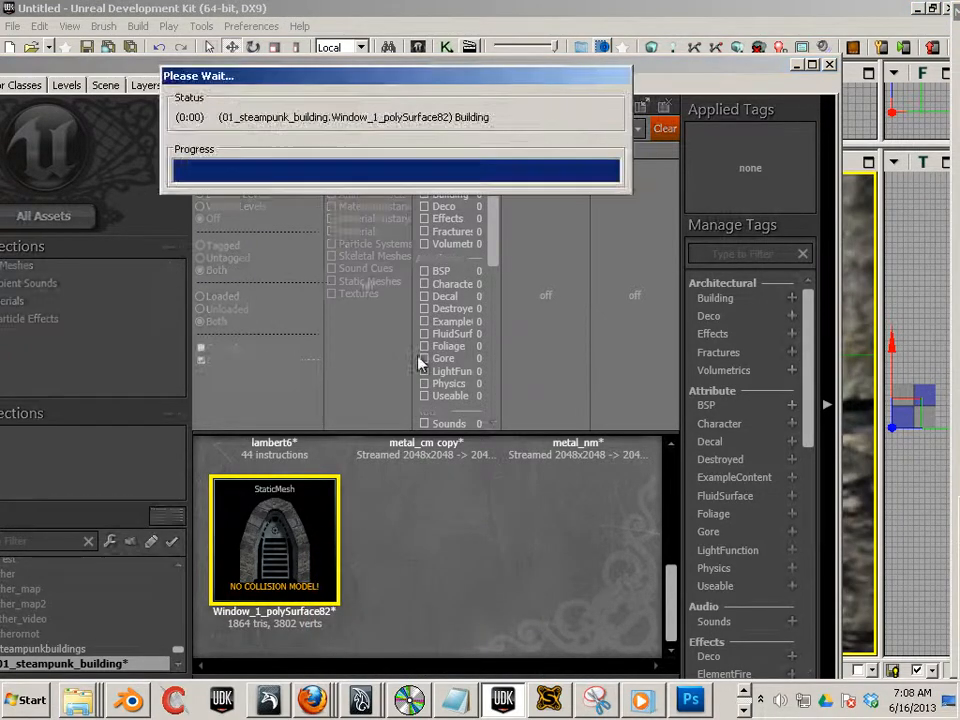
double_click(280, 533)
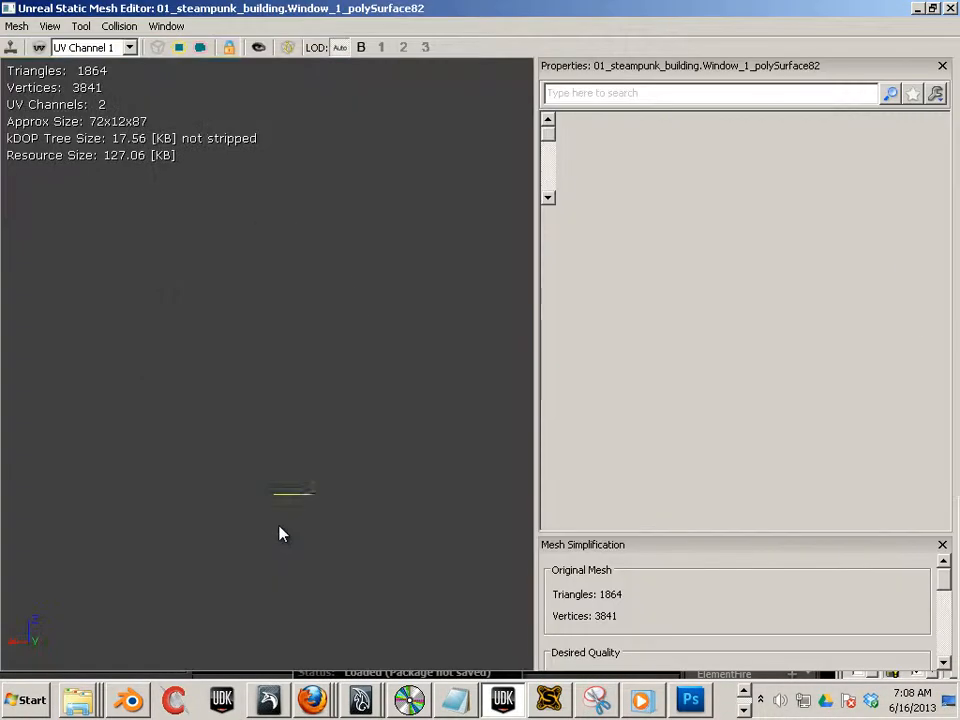
left_click_drag(400, 311, 349, 347)
left_click_drag(435, 339, 449, 333)
scroll(449, 333, "up", 3)
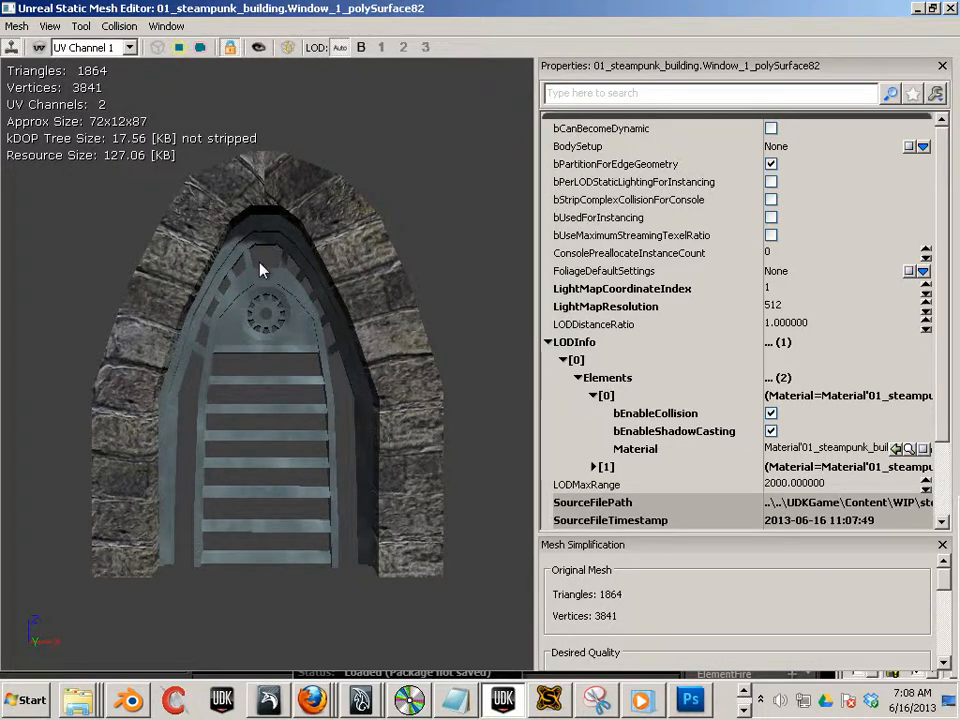
left_click(38, 47)
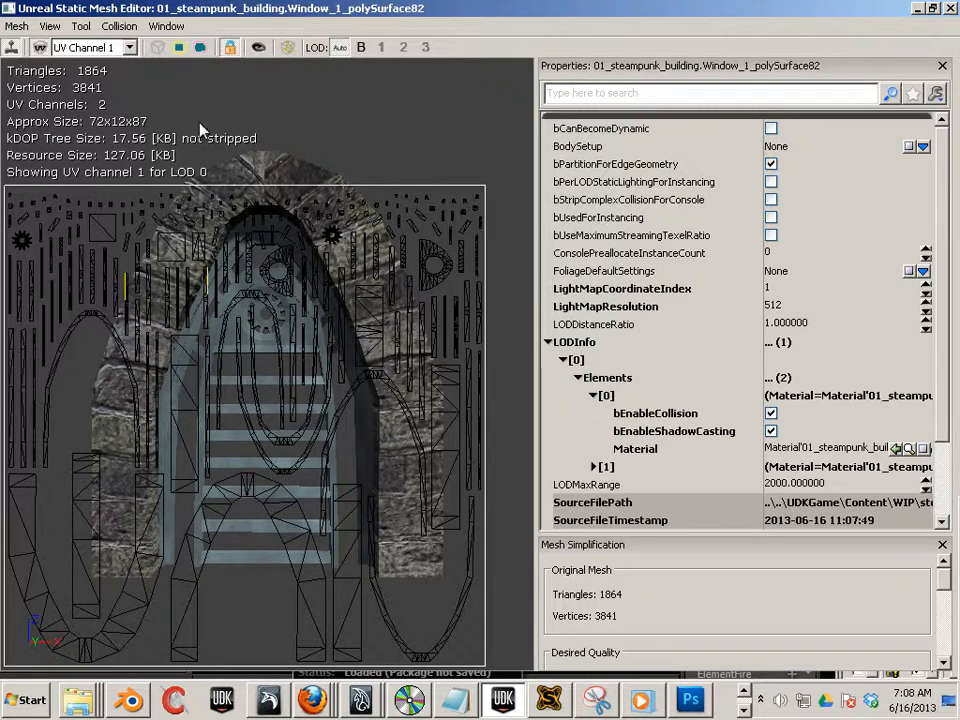
- Switch the UV display to UV Channel 0 and close the Static Mesh Editor
left_click(129, 47)
left_click(122, 64)
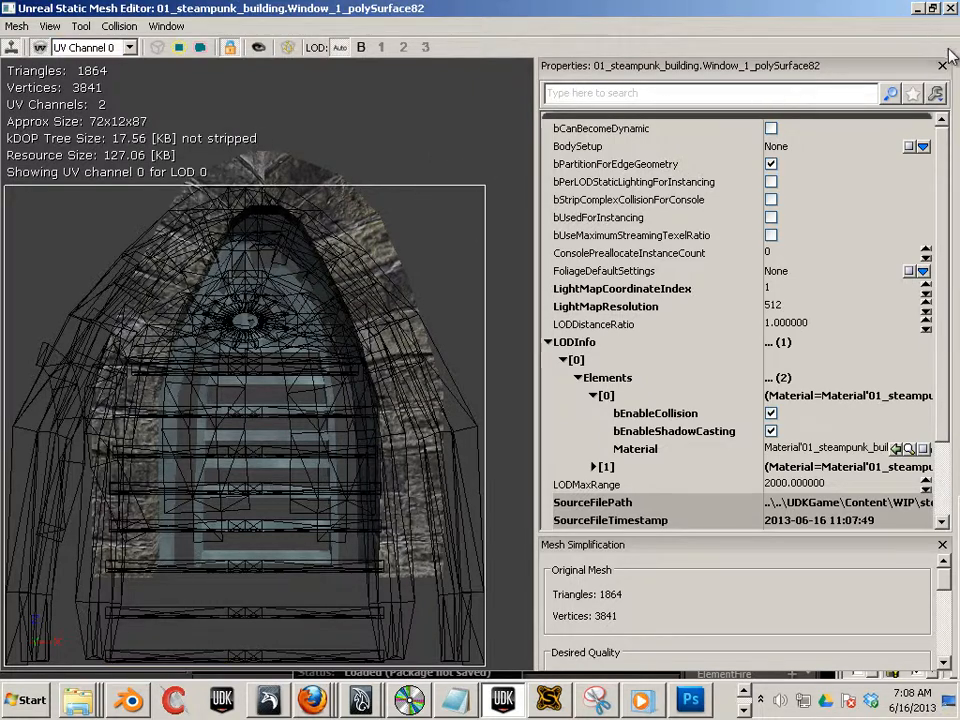
left_click(950, 8)
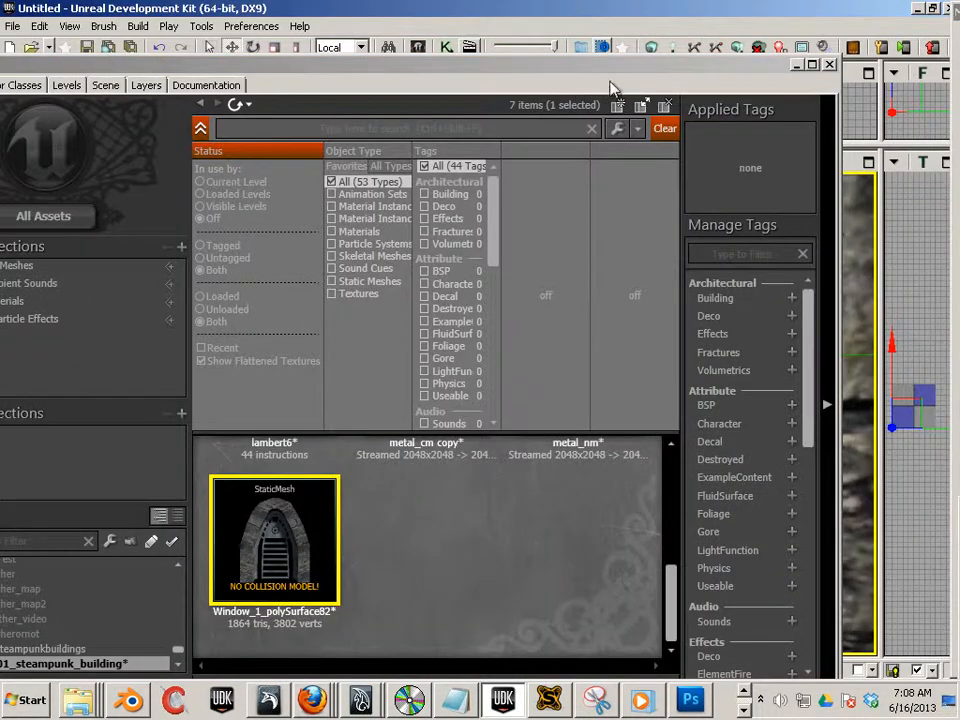
- Move the Content Browser out of the way and build lighting with the Production quality options
left_click(541, 72)
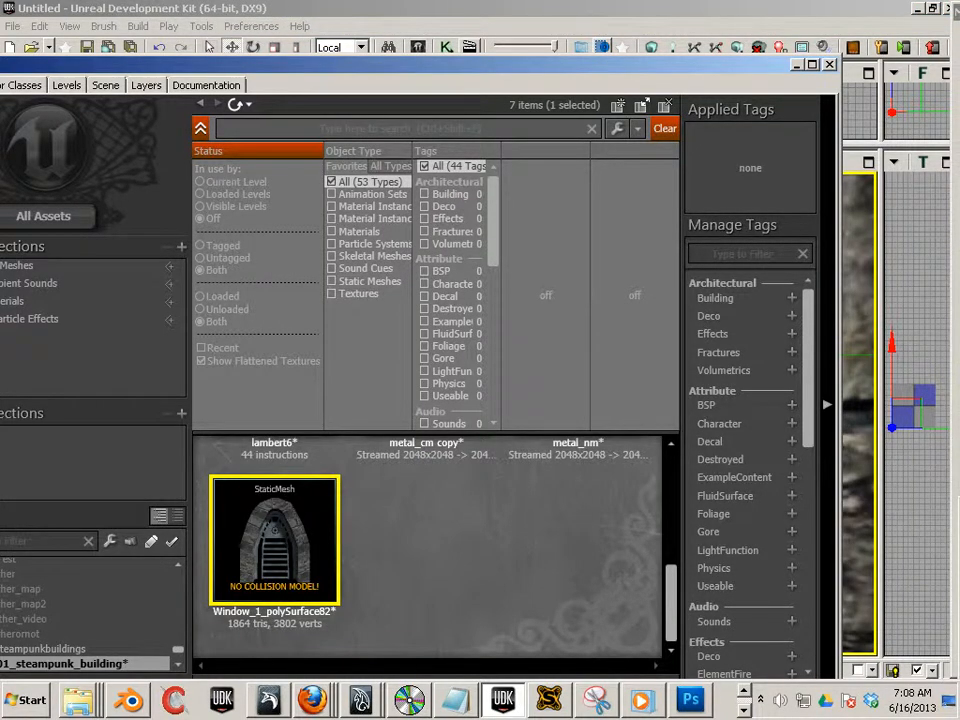
left_click_drag(541, 66, 957, 84)
left_click_drag(248, 210, 250, 290)
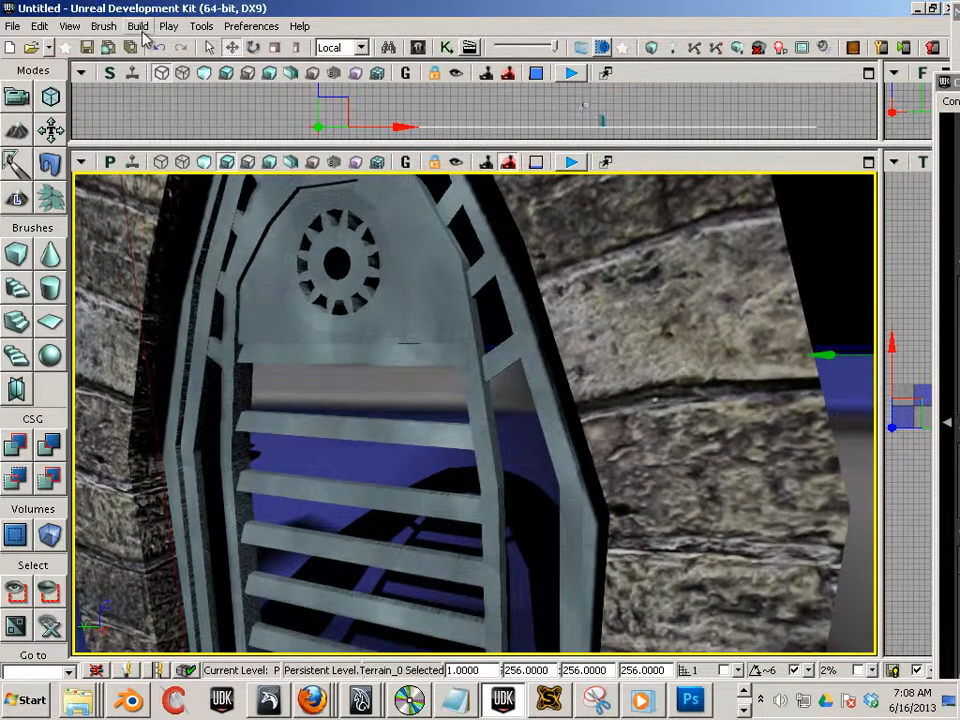
left_click(138, 26)
left_click(150, 77)
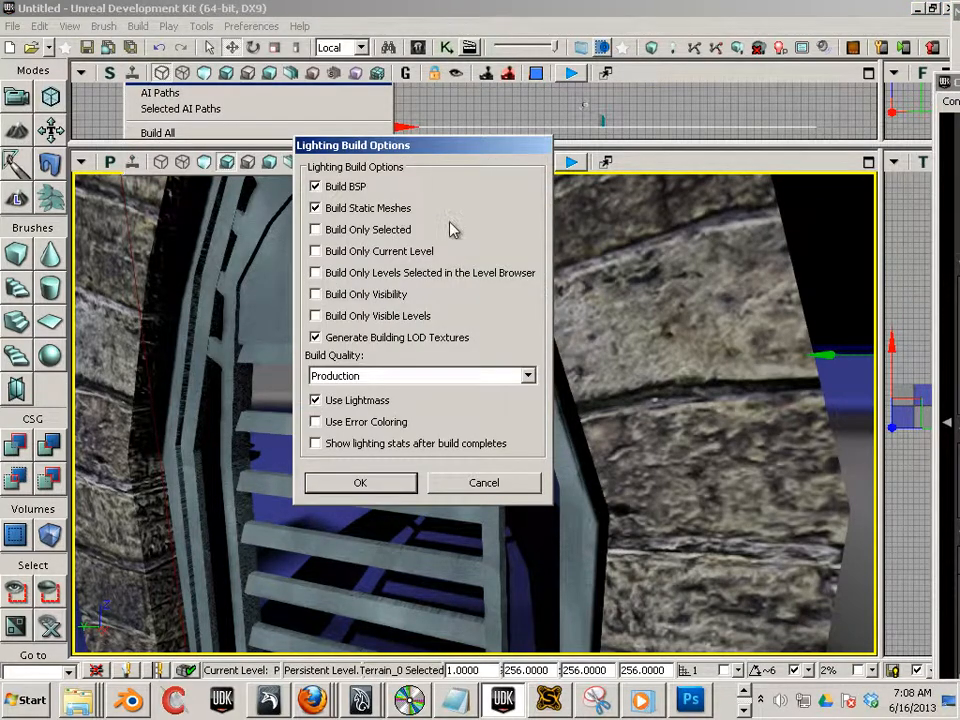
left_click(372, 479)
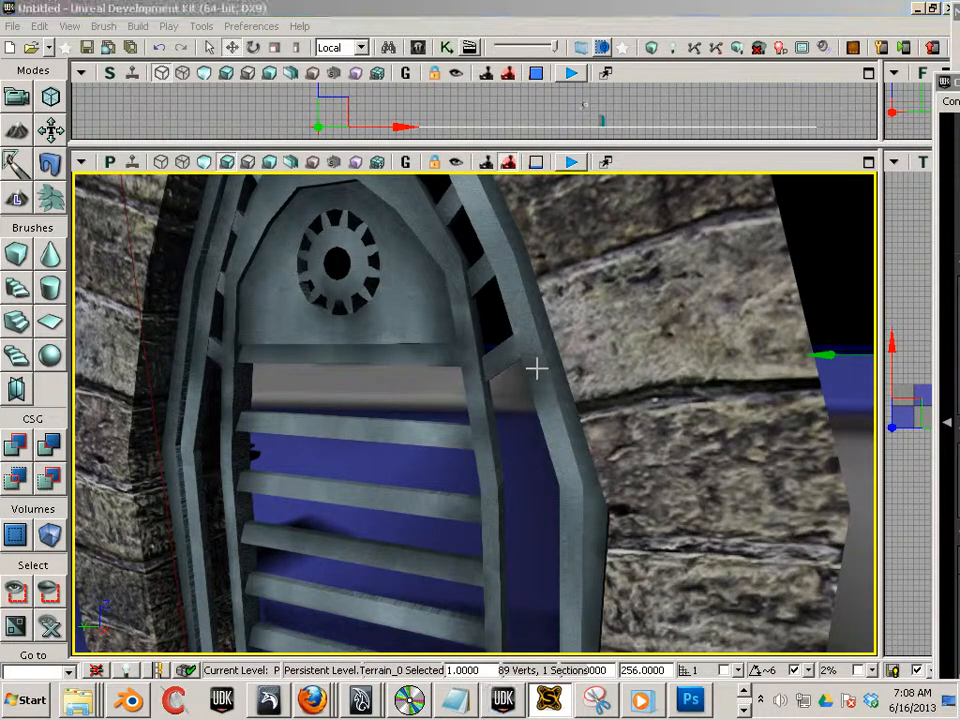
- Navigate the perspective viewport around the door and stone arch to inspect the built lighting
left_click_drag(524, 367, 495, 346)
mouse_move(498, 326)
right_mouse_down()
mouse_move(512, 319)
mouse_move(489, 328)
mouse_move(489, 338)
mouse_move(489, 329)
right_mouse_up()
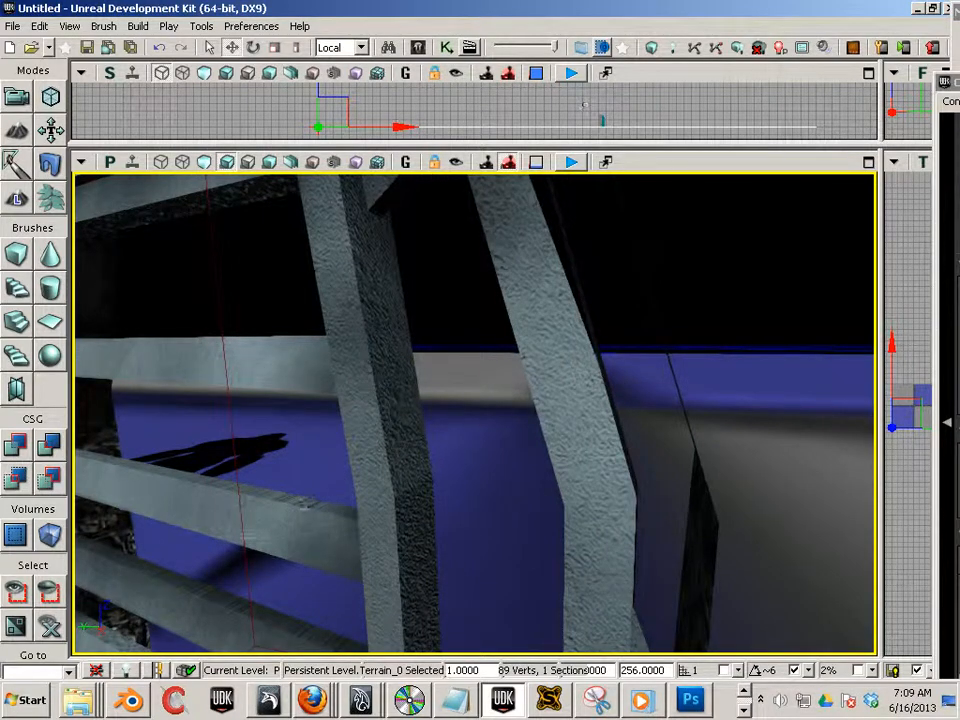
left_click_drag(307, 503, 349, 594)
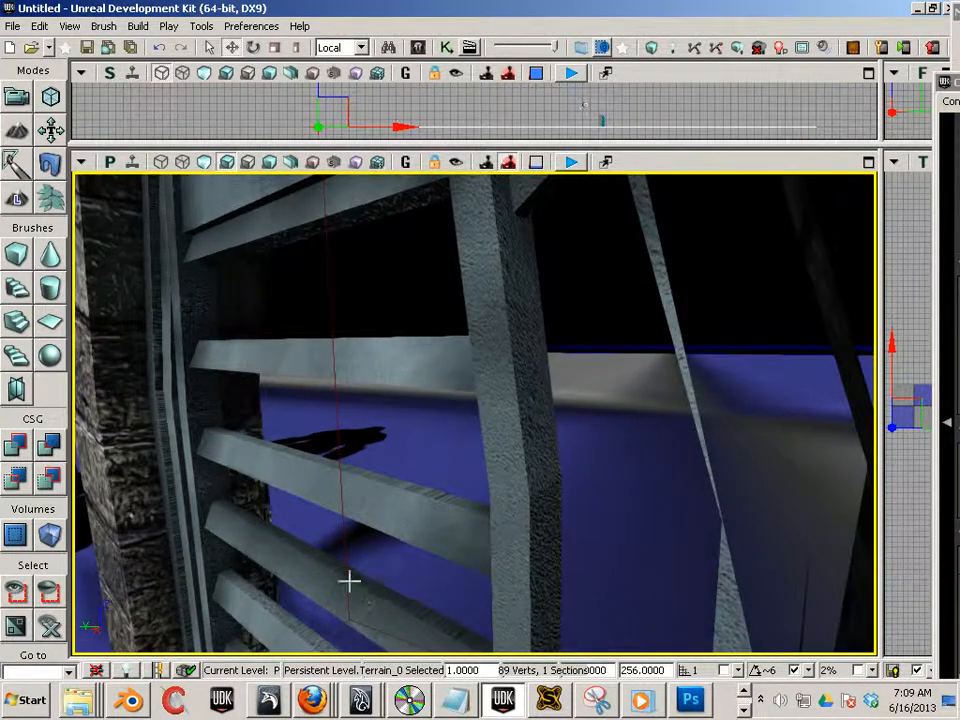
left_click_drag(245, 511, 572, 604)
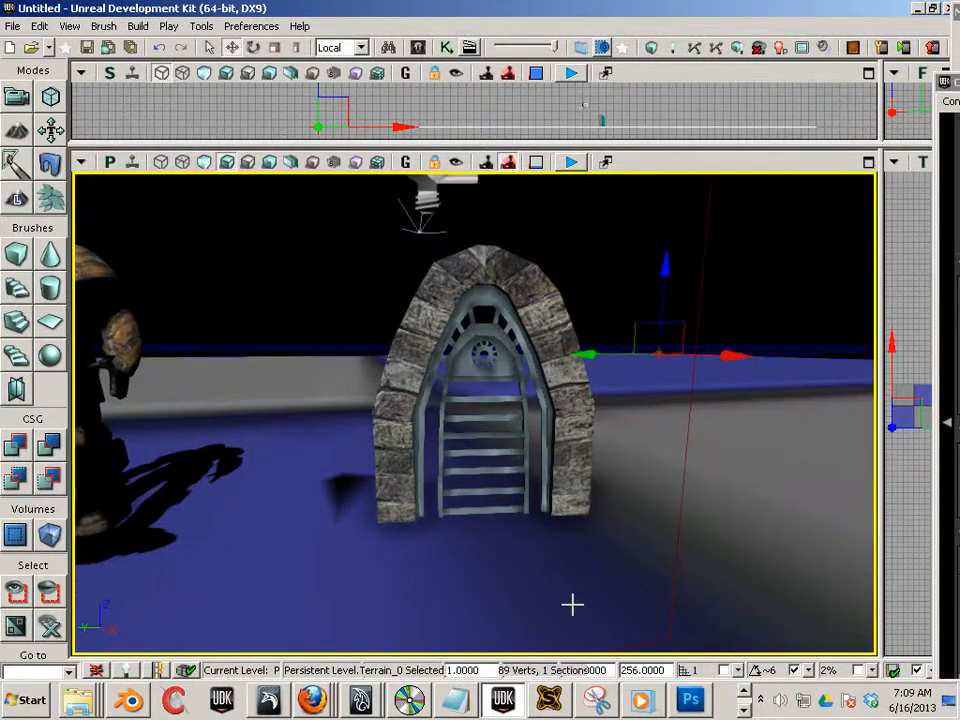